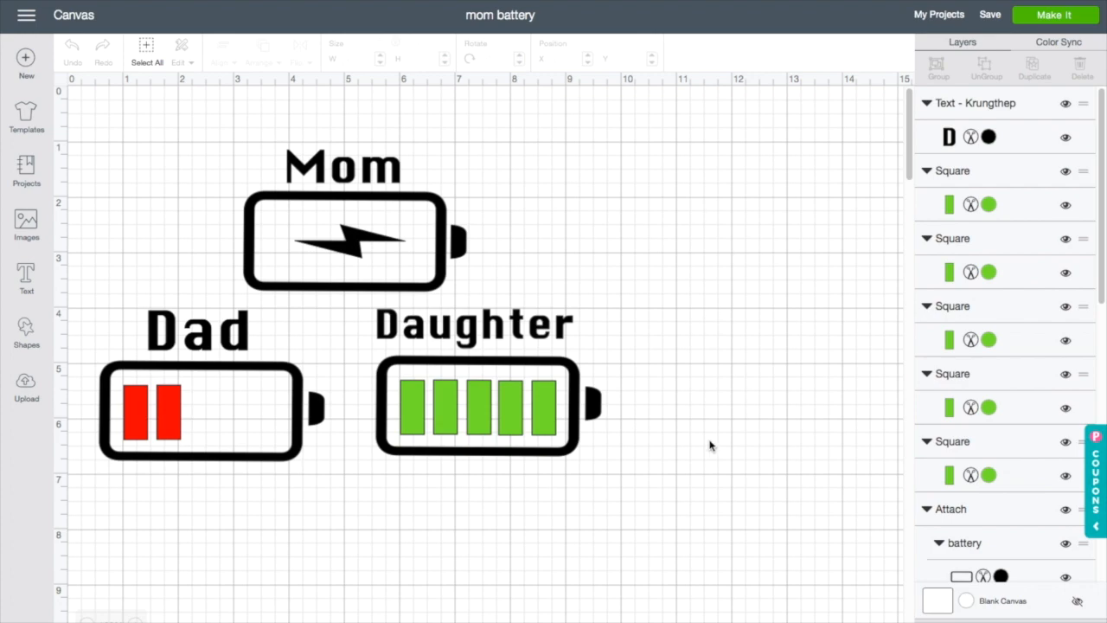
Step: Start a new project and open Google in a new browser tab
{"action": "left_click", "coordinate": [35, 63]}
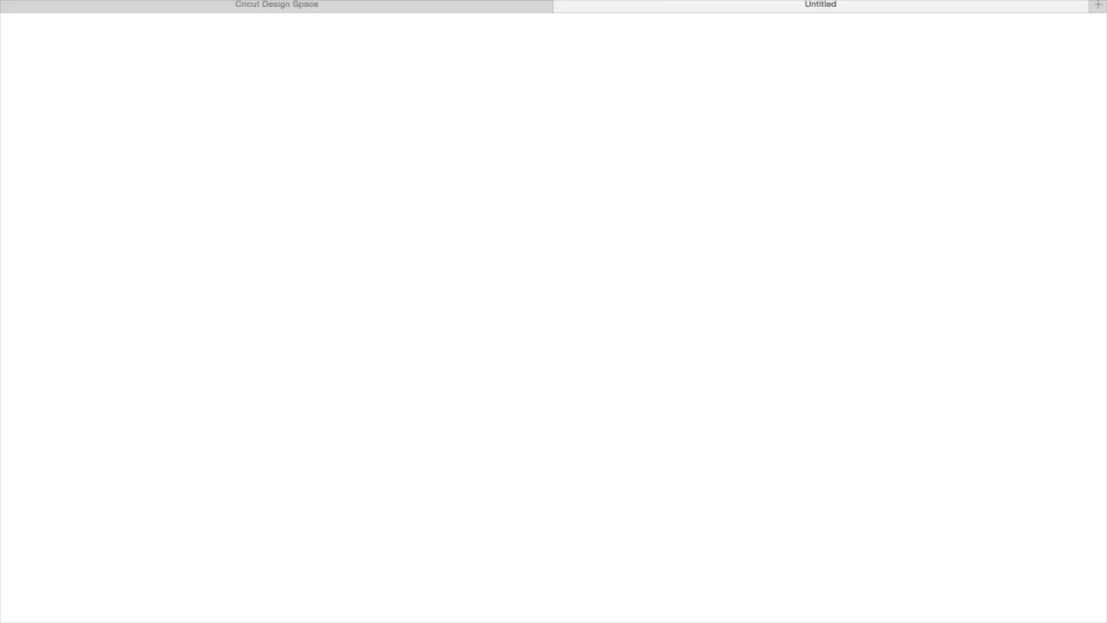
{"action": "left_click", "coordinate": [657, 0]}
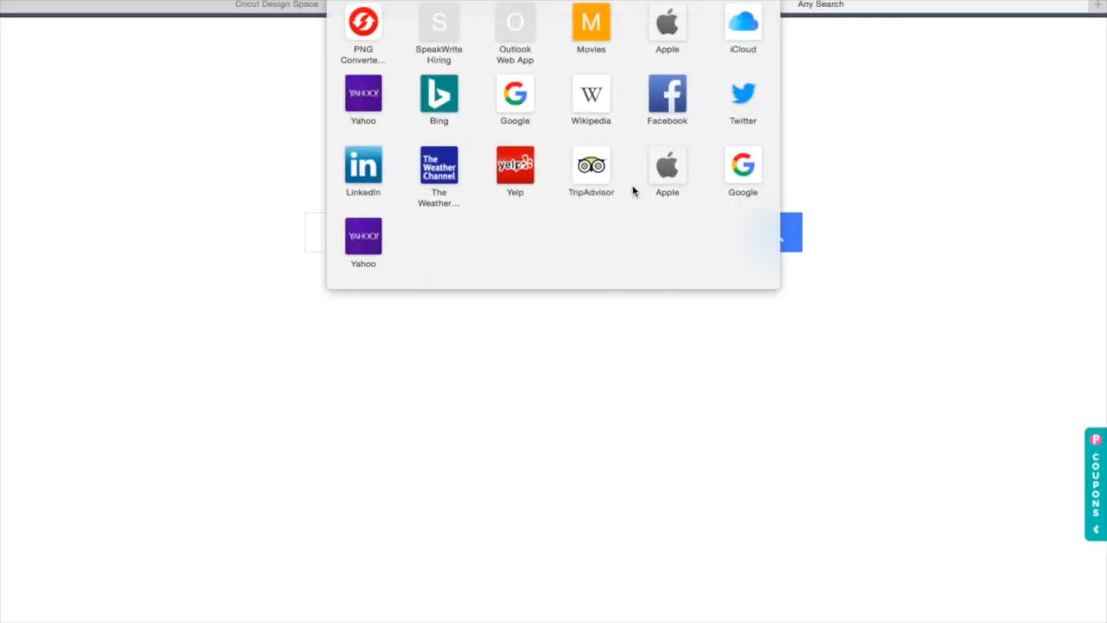
{"action": "left_click", "coordinate": [749, 168]}
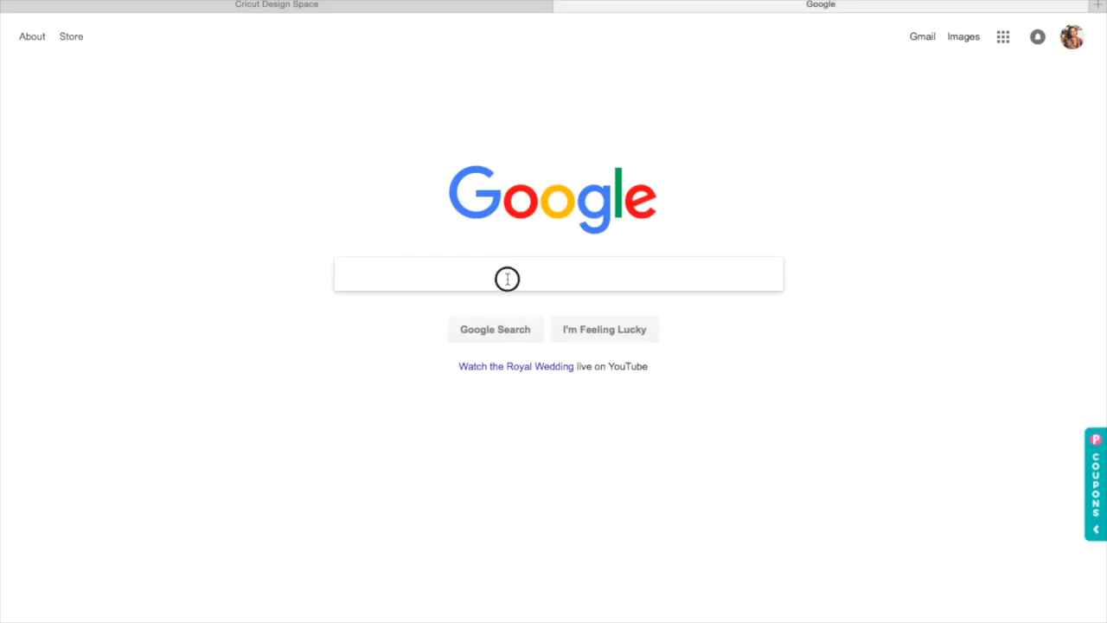
Step: Search Google for "battery icon svg"
{"action": "type", "text": "battery "}
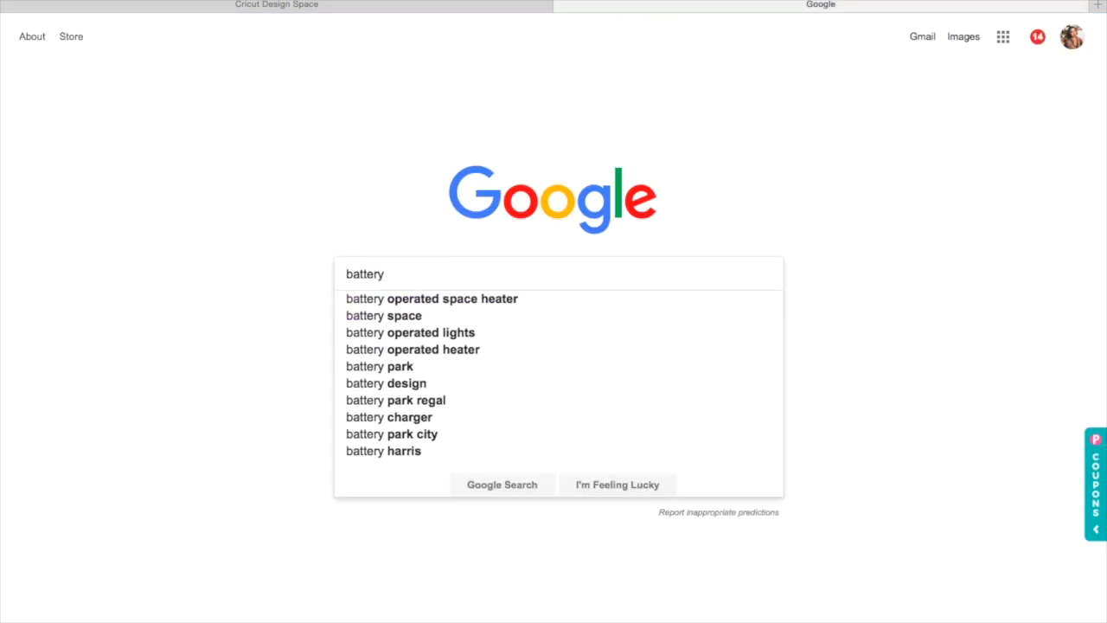
{"action": "type", "text": "icon svg"}
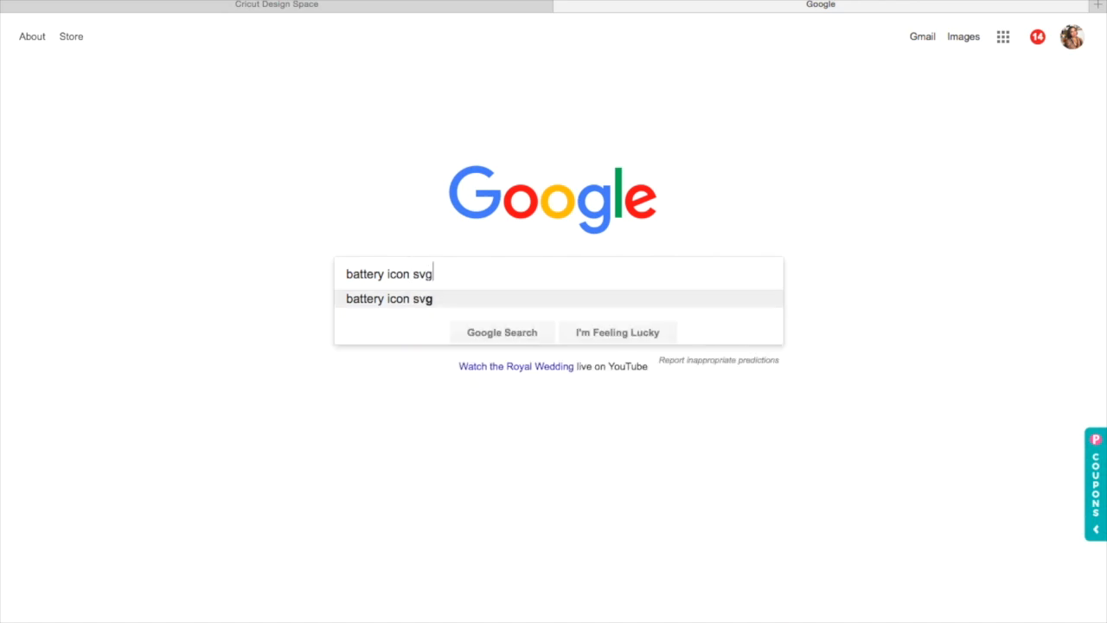
{"action": "key", "text": "Return"}
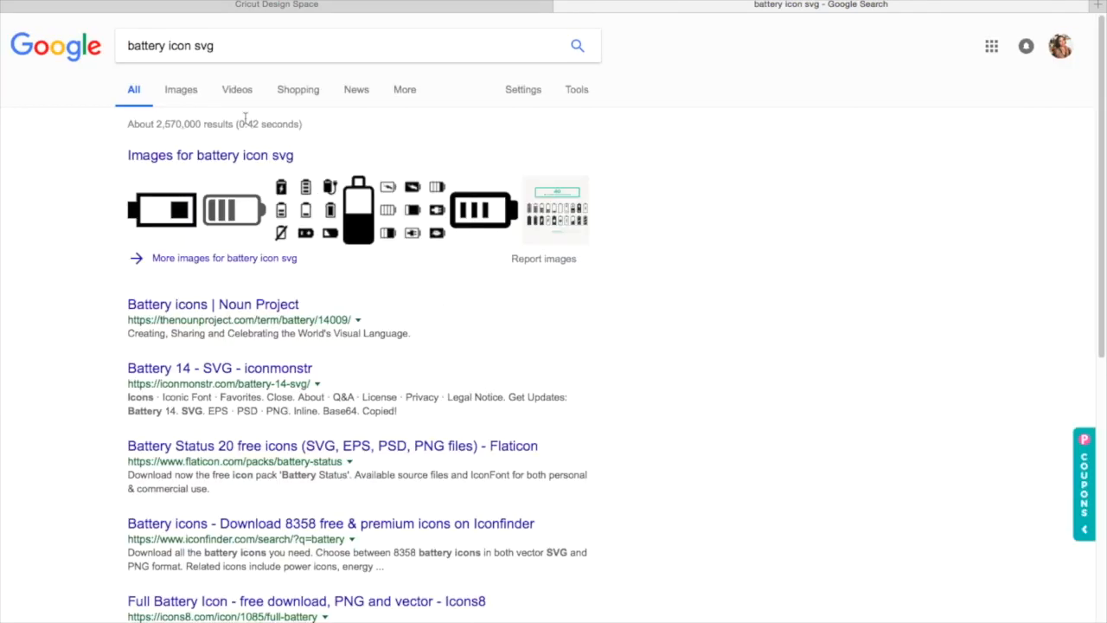
Step: Switch to image results and open a battery icon with a lightning bolt
{"action": "left_click", "coordinate": [191, 95]}
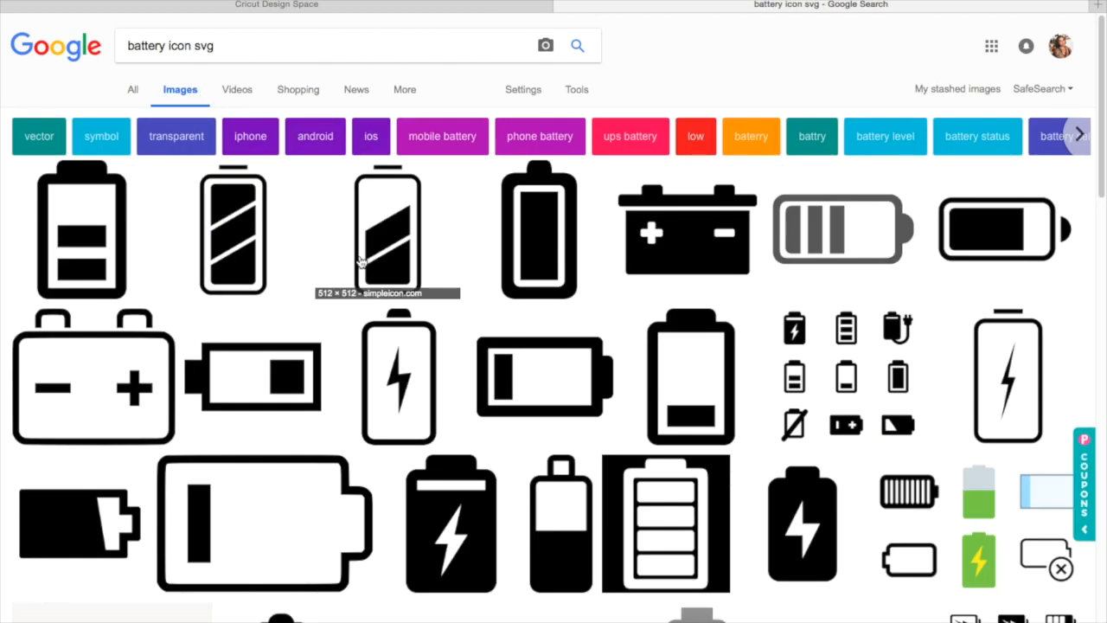
{"action": "left_click", "coordinate": [390, 382]}
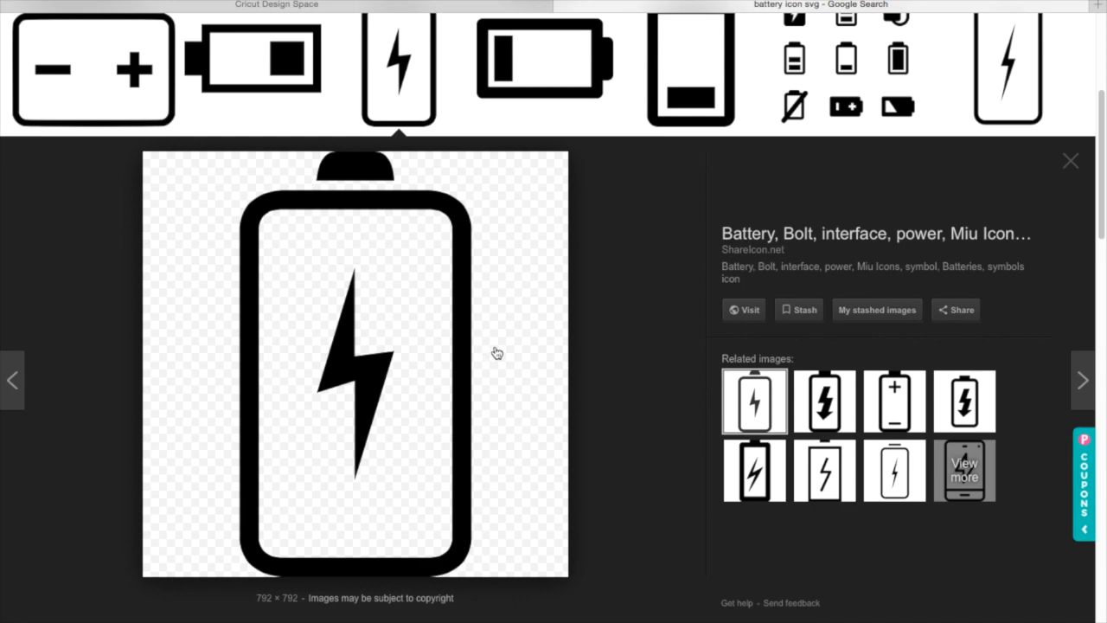
Step: Save the battery image to the Downloads folder as "battery"
{"action": "right_click", "coordinate": [496, 352]}
{"action": "left_click", "coordinate": [599, 594]}
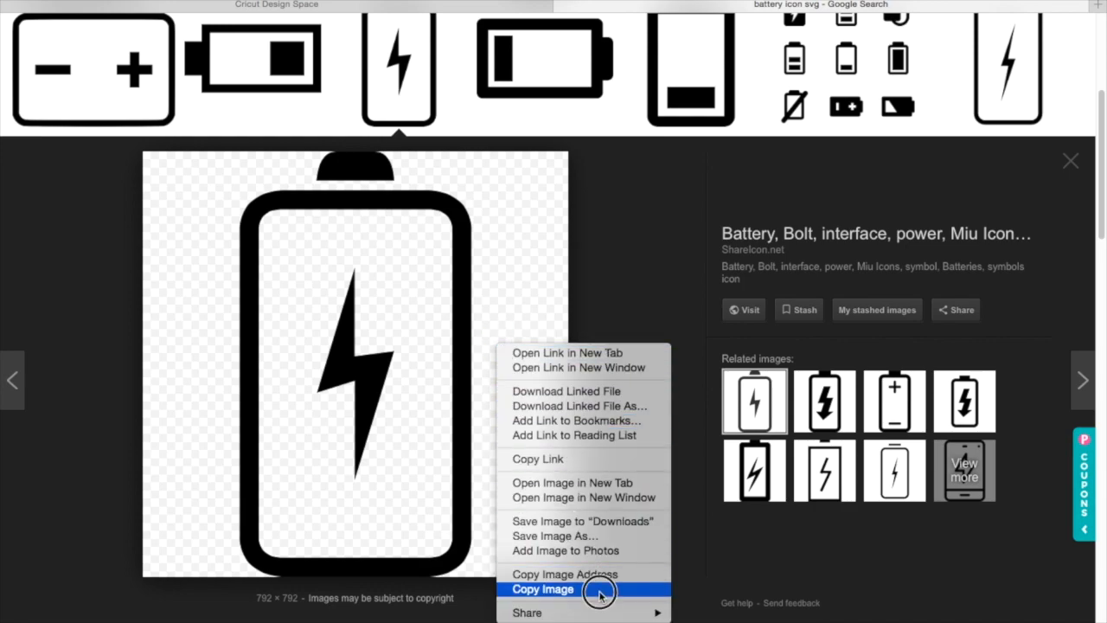
{"action": "left_click", "coordinate": [593, 534]}
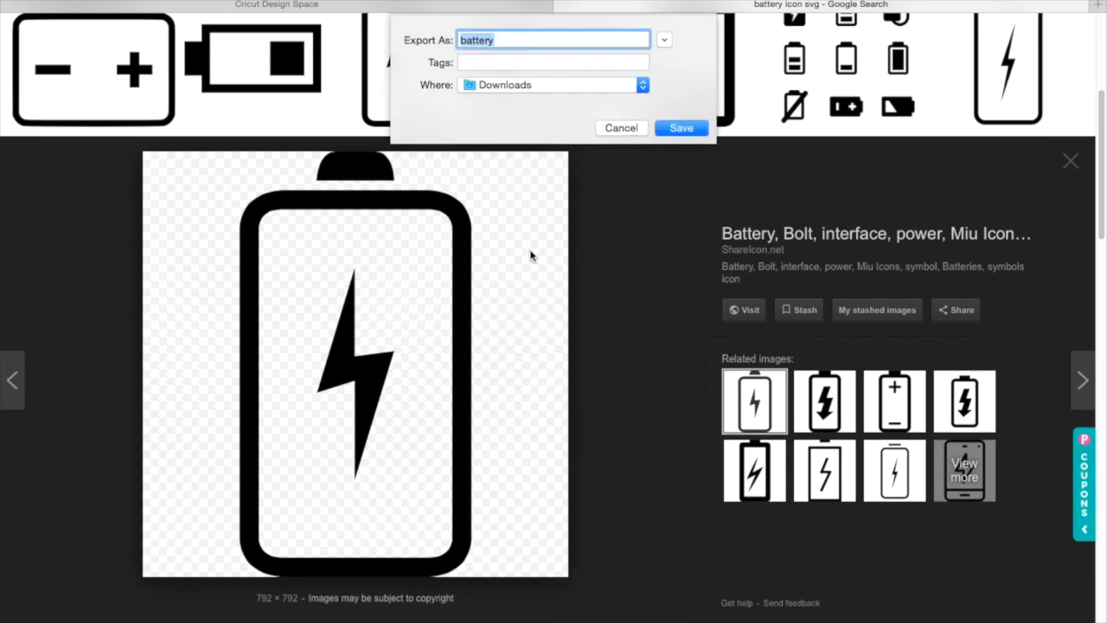
{"action": "left_click", "coordinate": [680, 128]}
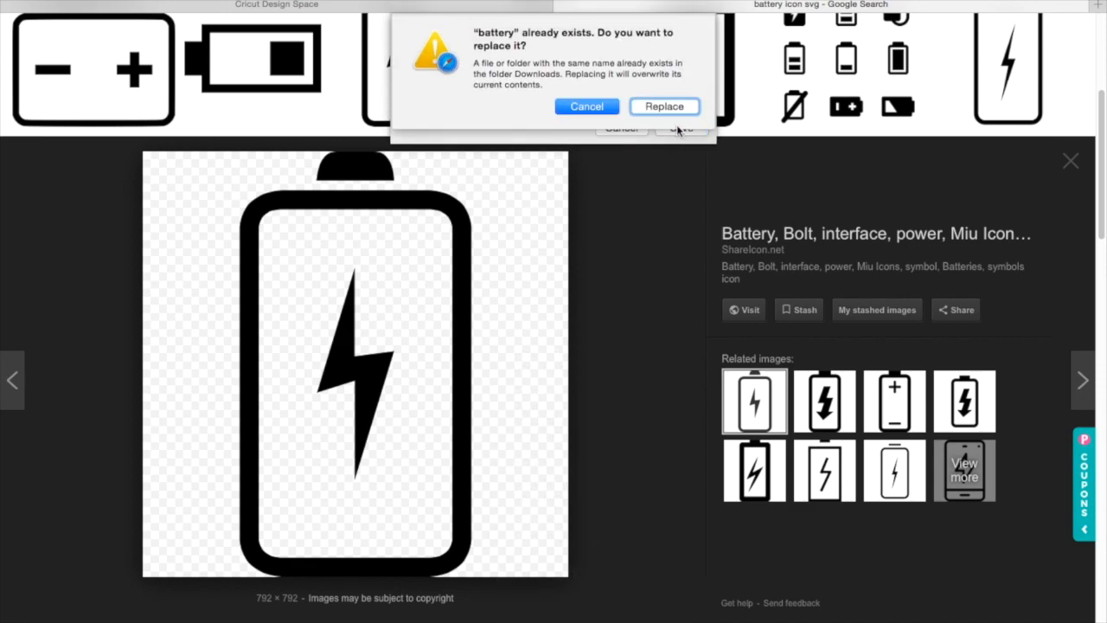
{"action": "left_click", "coordinate": [597, 109]}
{"action": "left_click", "coordinate": [564, 40]}
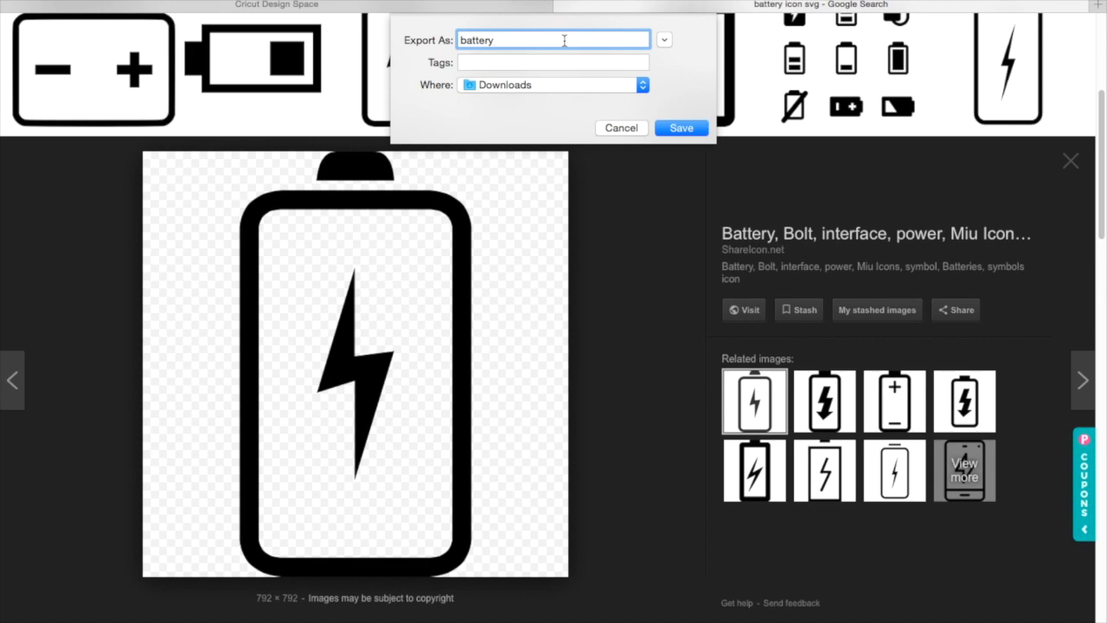
{"action": "key", "text": "Return"}
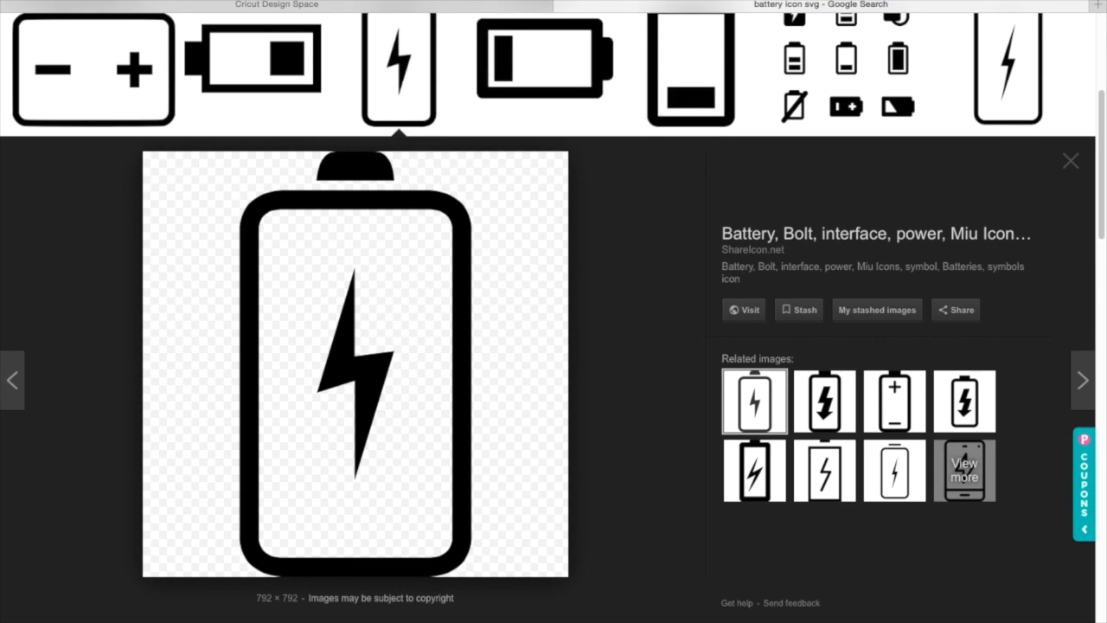
Step: Return to Design Space and upload the saved battery image from Downloads
{"action": "left_click", "coordinate": [344, 6]}
{"action": "left_click", "coordinate": [26, 403]}
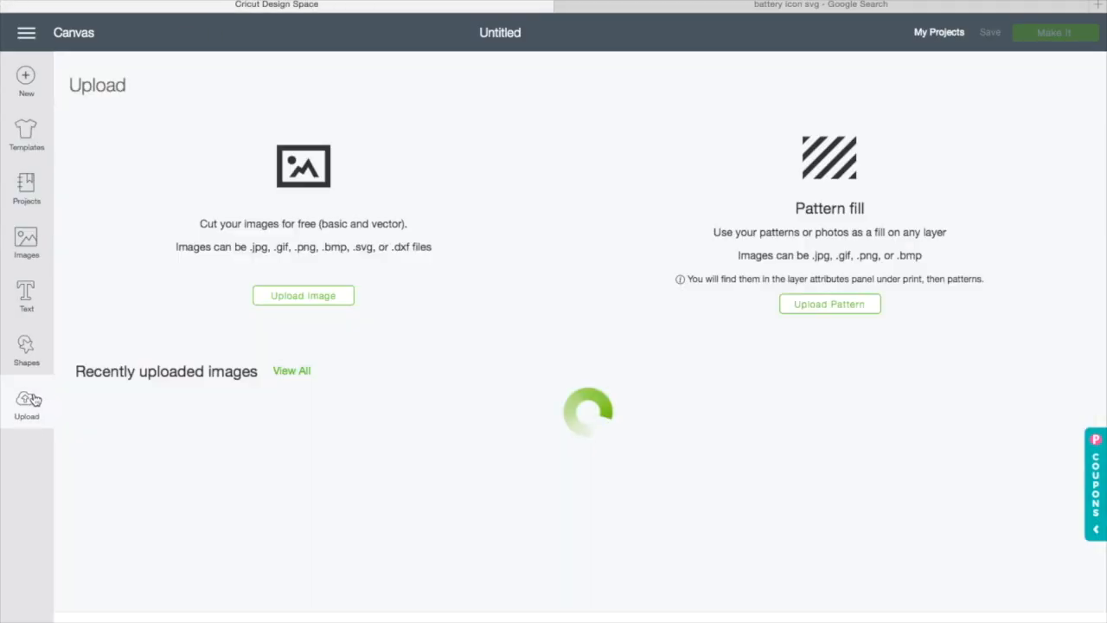
{"action": "left_click", "coordinate": [303, 296]}
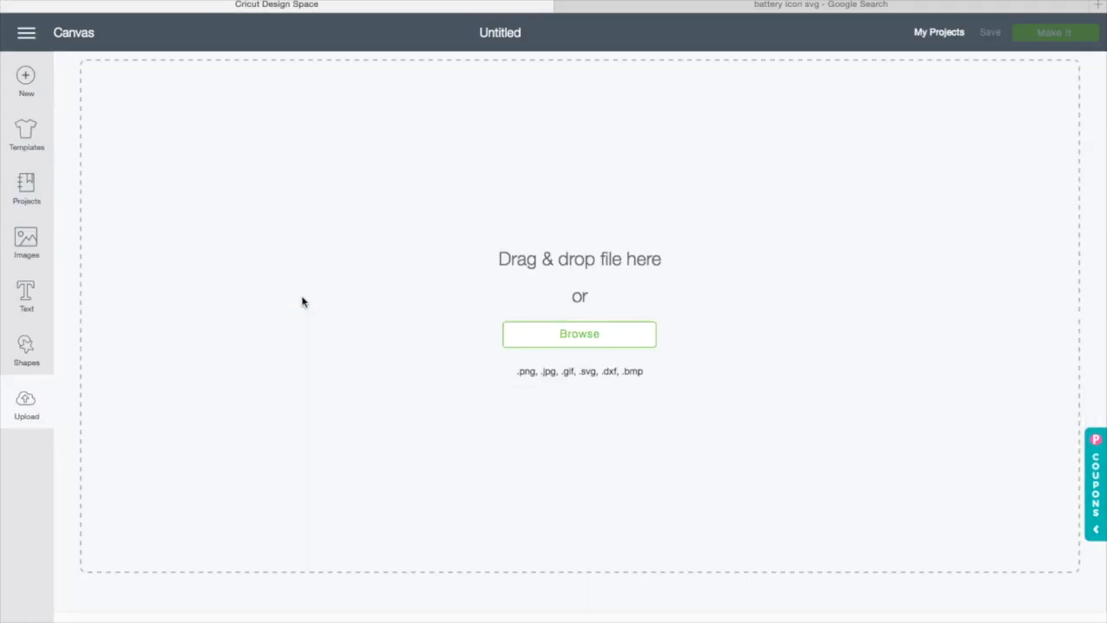
{"action": "left_click", "coordinate": [569, 336]}
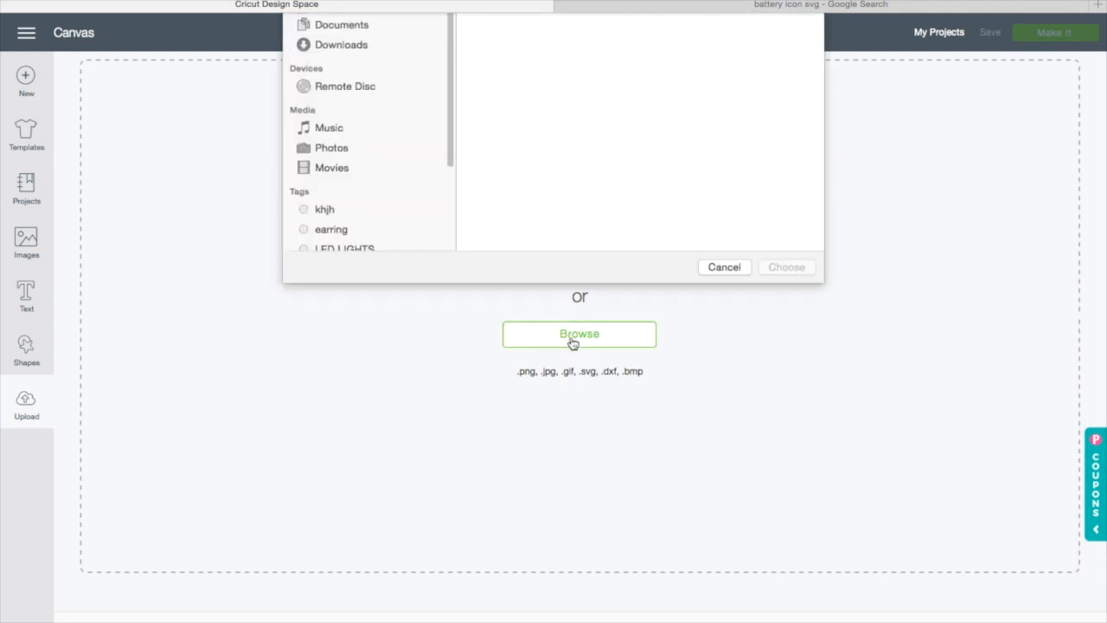
{"action": "left_click", "coordinate": [710, 29]}
{"action": "type", "text": "b"}
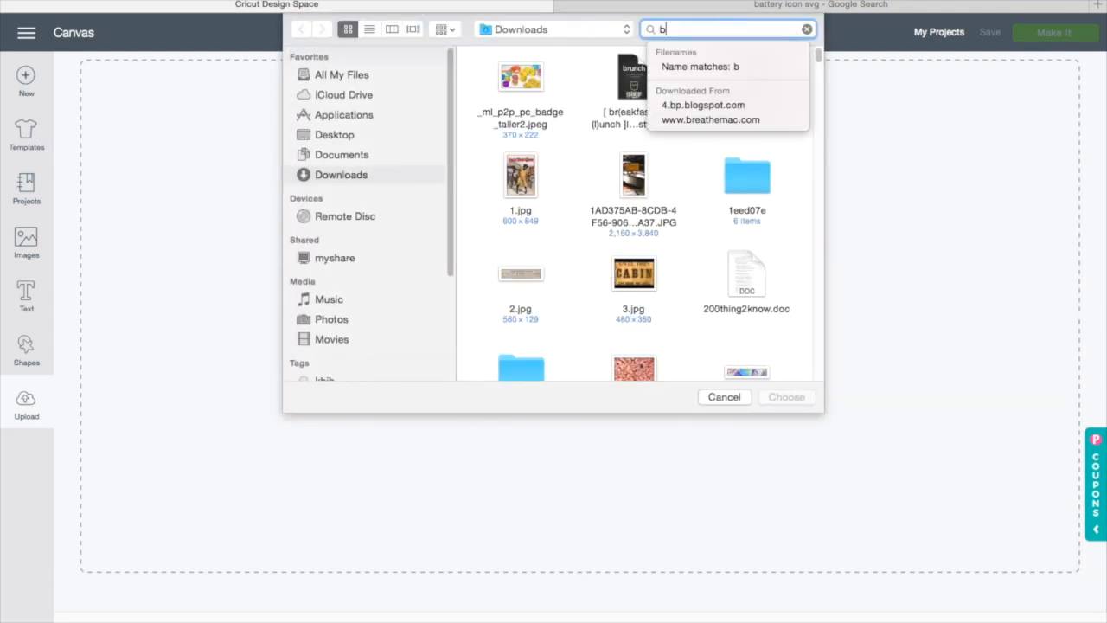
{"action": "type", "text": "atter"}
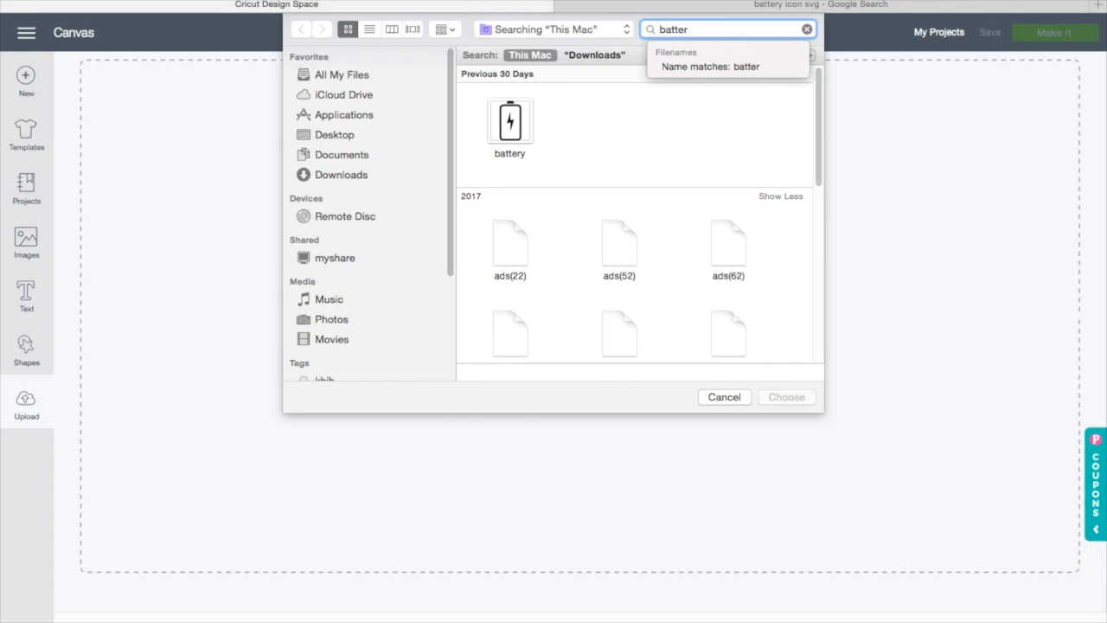
{"action": "left_click", "coordinate": [509, 130]}
{"action": "left_click", "coordinate": [787, 397]}
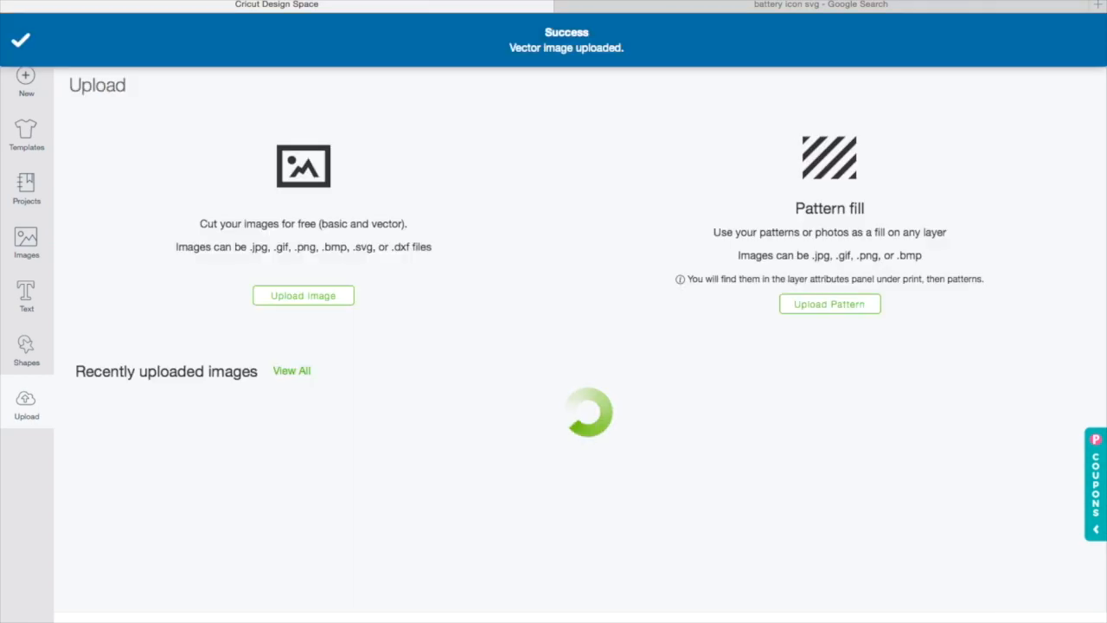
Step: Insert the uploaded battery image onto the canvas
{"action": "left_click", "coordinate": [195, 398]}
{"action": "left_click", "coordinate": [1045, 620]}
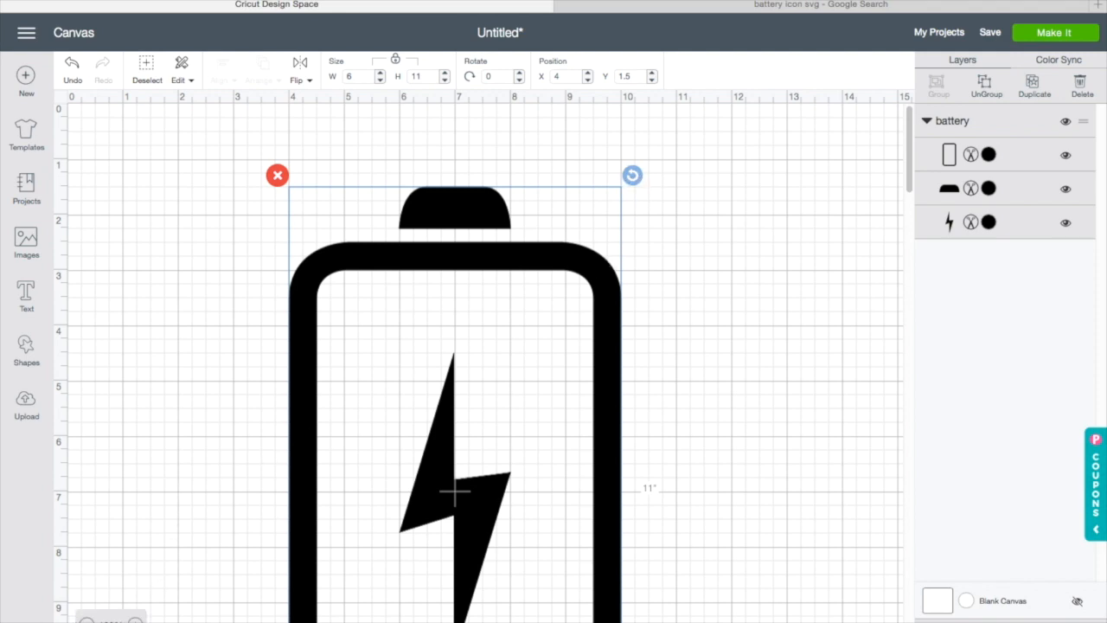
Step: Rotate the battery about 90 degrees so it lies horizontally
{"action": "left_click", "coordinate": [86, 620]}
{"action": "left_click", "coordinate": [87, 620]}
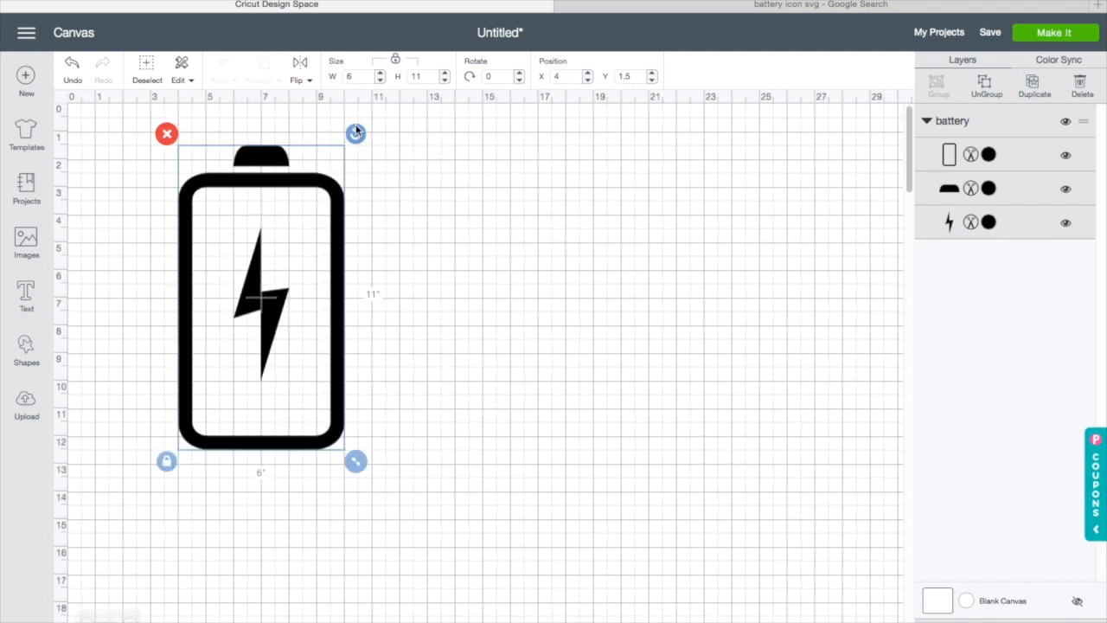
{"action": "left_click_drag", "start_coordinate": [357, 130], "coordinate": [391, 377]}
{"action": "left_click_drag", "start_coordinate": [324, 375], "coordinate": [368, 354]}
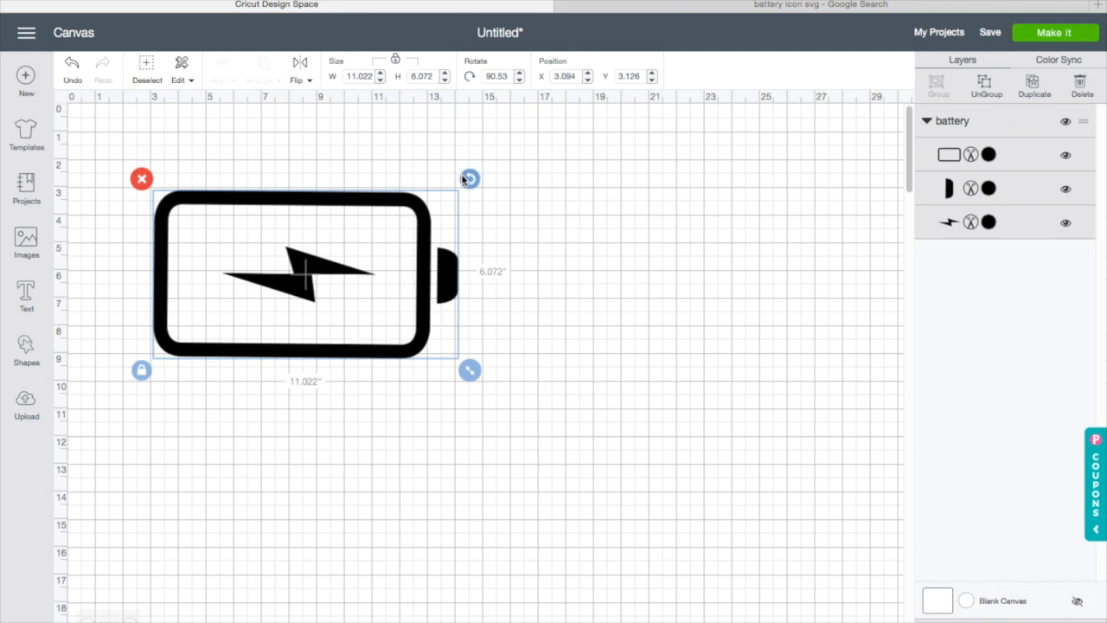
{"action": "left_click_drag", "start_coordinate": [467, 177], "coordinate": [467, 176]}
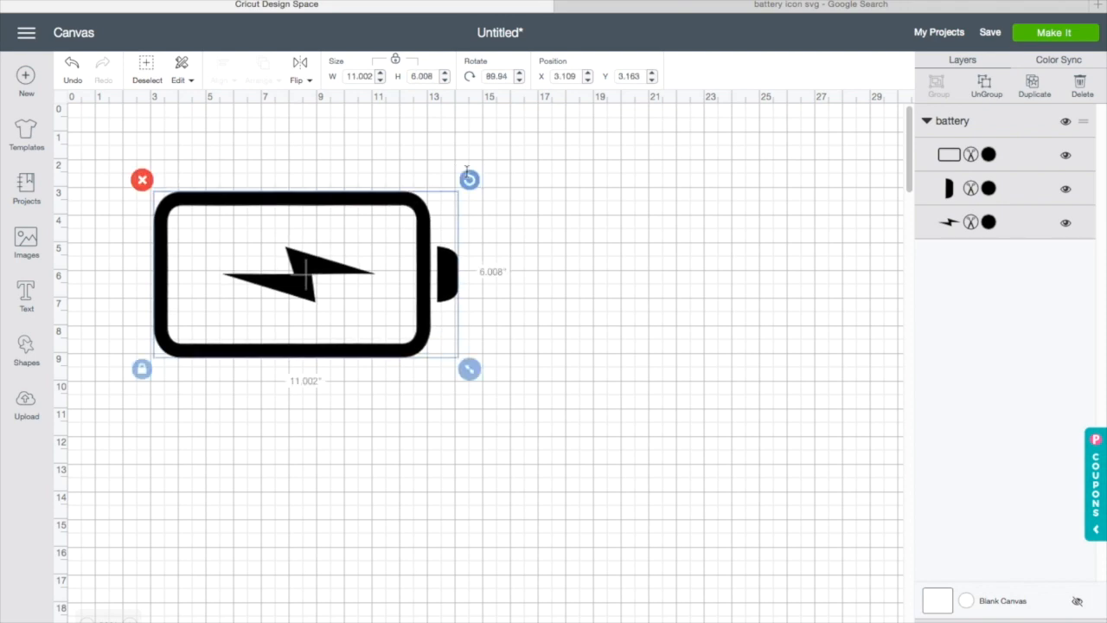
Step: Shrink the battery to about 3.79 in wide by 2.07 in high
{"action": "left_click_drag", "start_coordinate": [378, 326], "coordinate": [433, 322]}
{"action": "left_click", "coordinate": [129, 621]}
{"action": "left_click", "coordinate": [129, 609]}
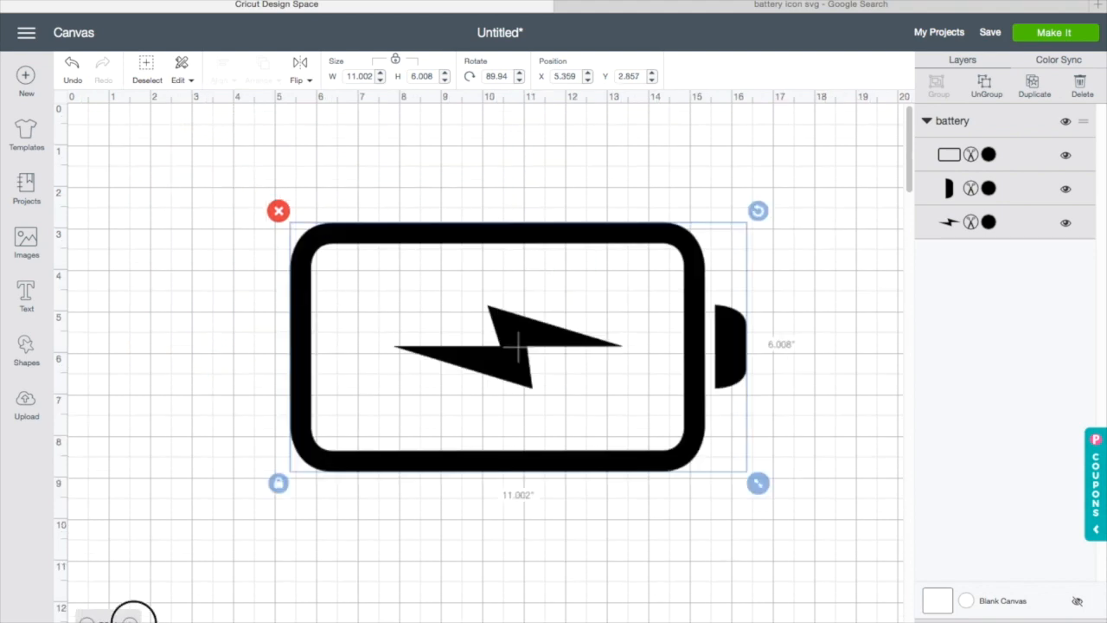
{"action": "left_click_drag", "start_coordinate": [165, 603], "coordinate": [531, 326]}
{"action": "left_click", "coordinate": [570, 398]}
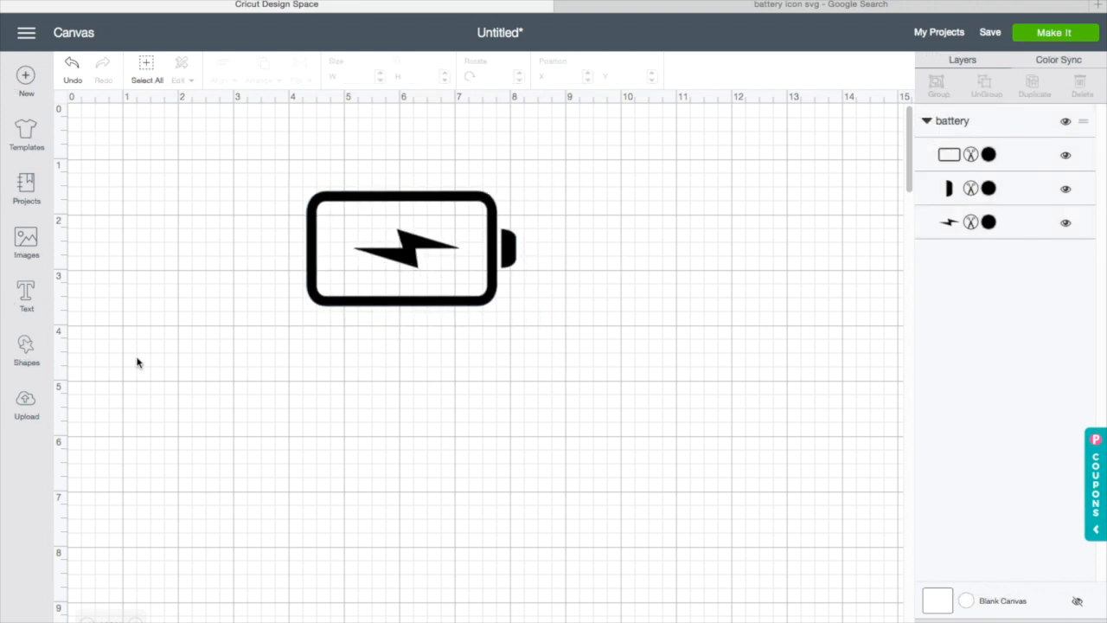
Step: Duplicate the battery twice and arrange the two copies side by side below the original
{"action": "left_click", "coordinate": [402, 246]}
{"action": "right_click", "coordinate": [402, 246]}
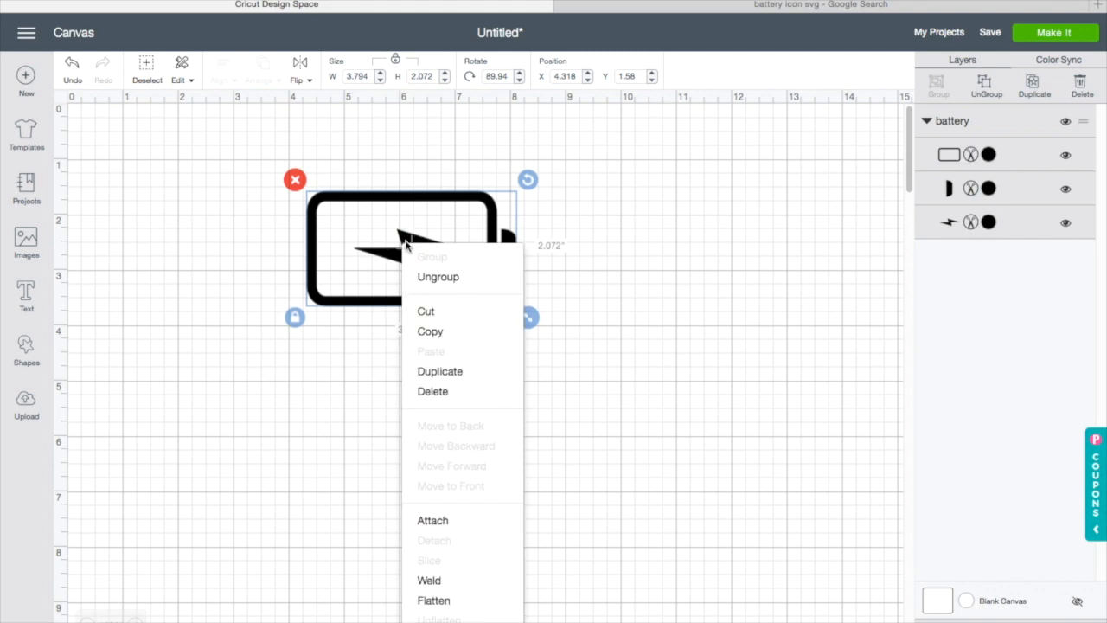
{"action": "left_click", "coordinate": [437, 378]}
{"action": "right_click", "coordinate": [432, 270]}
{"action": "left_click", "coordinate": [485, 391]}
{"action": "left_click_drag", "start_coordinate": [487, 395], "coordinate": [628, 460]}
{"action": "left_click_drag", "start_coordinate": [391, 267], "coordinate": [207, 420]}
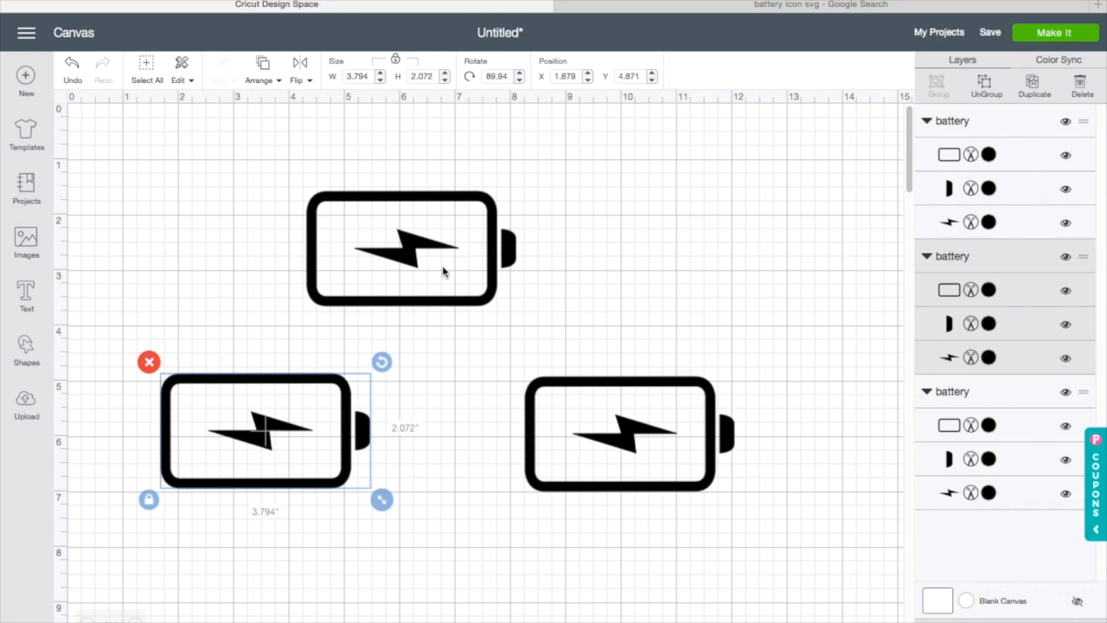
{"action": "left_click_drag", "start_coordinate": [443, 272], "coordinate": [478, 272]}
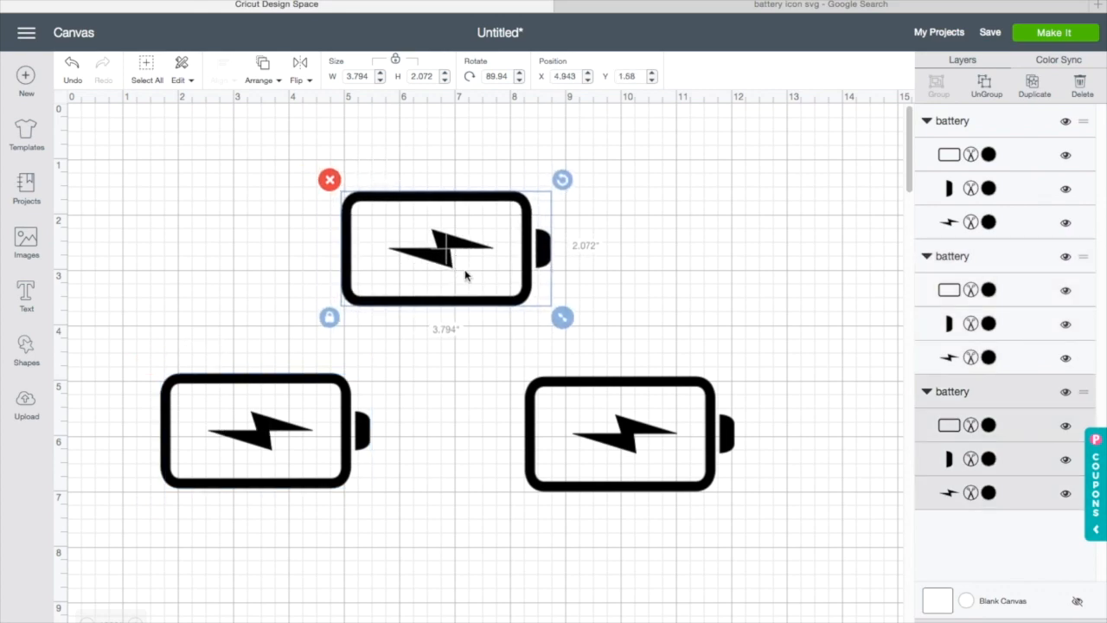
Step: Ungroup the lower-left battery and delete its lightning bolt
{"action": "left_click", "coordinate": [290, 412]}
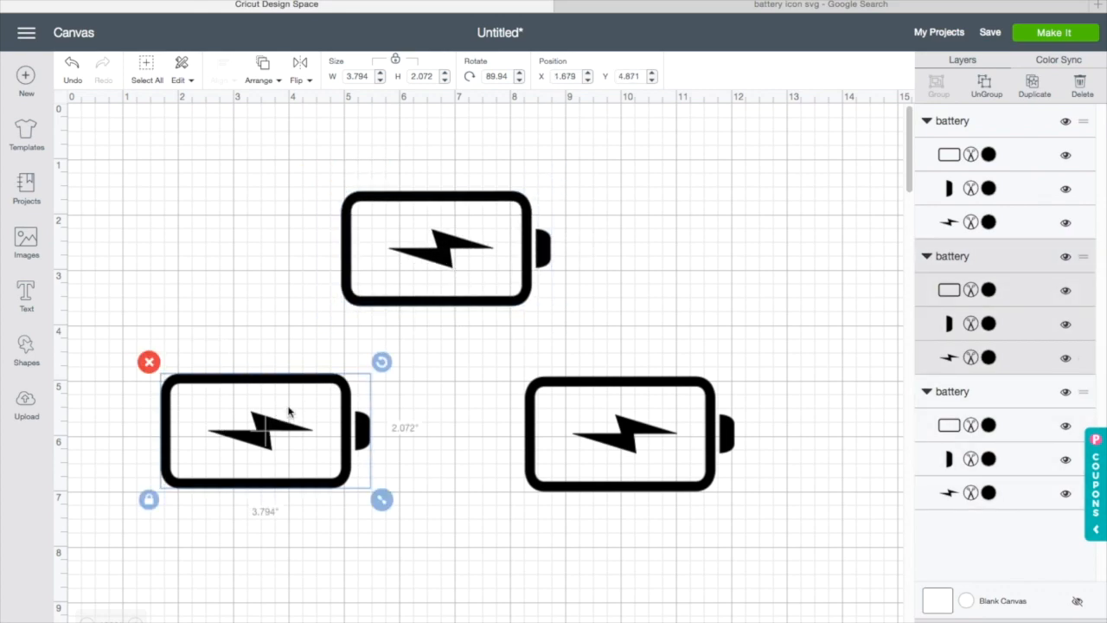
{"action": "left_click", "coordinate": [983, 90]}
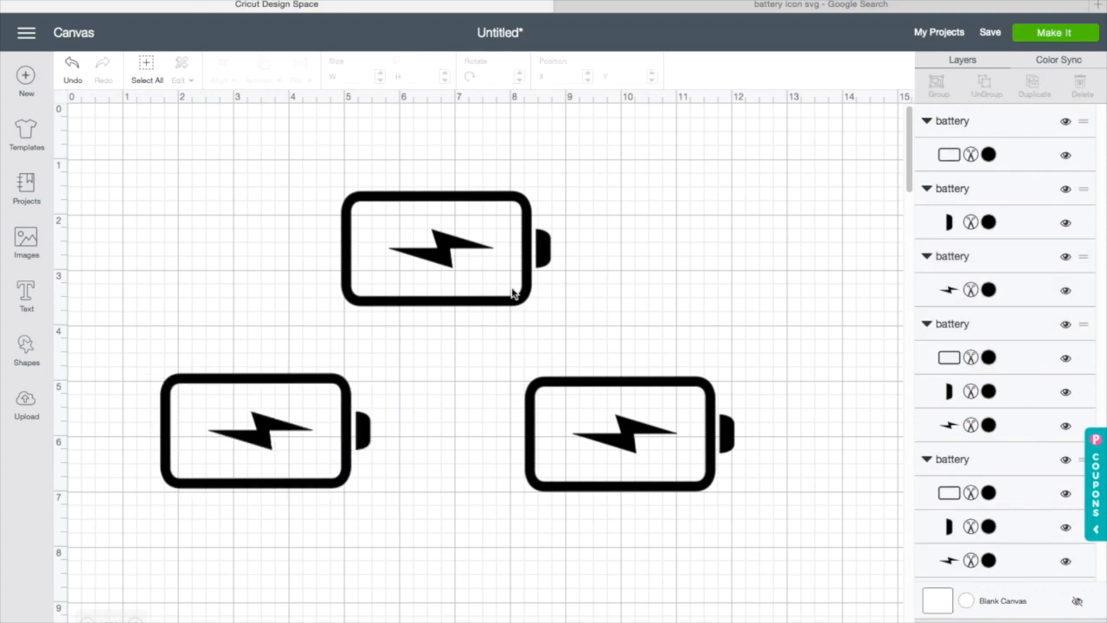
{"action": "left_click", "coordinate": [274, 435]}
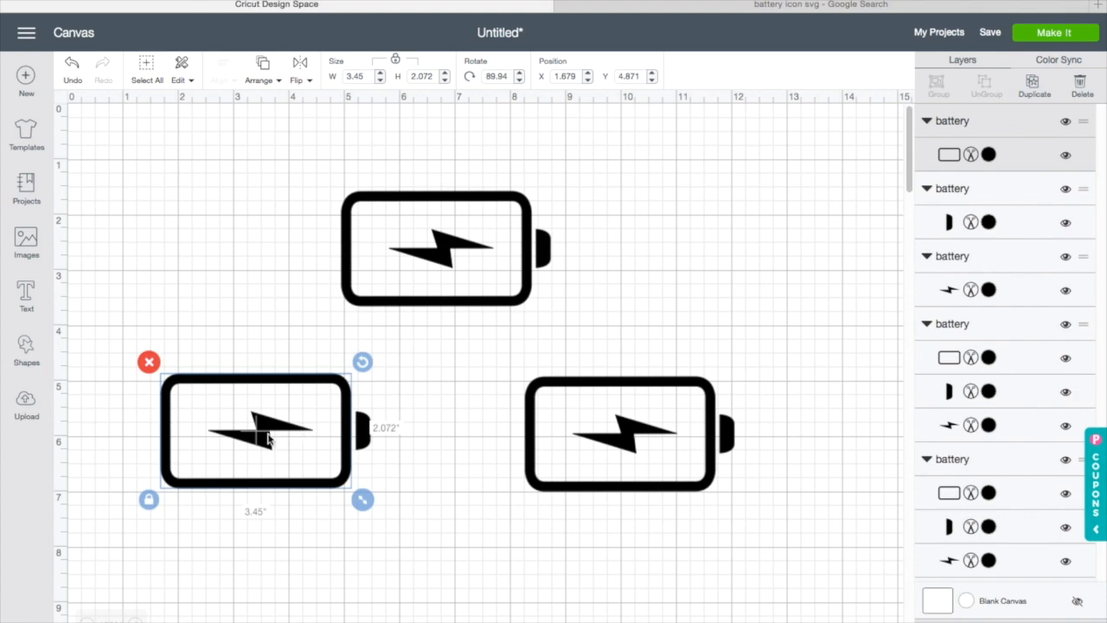
{"action": "left_click", "coordinate": [413, 421]}
{"action": "left_click", "coordinate": [277, 437]}
{"action": "left_click", "coordinate": [999, 298]}
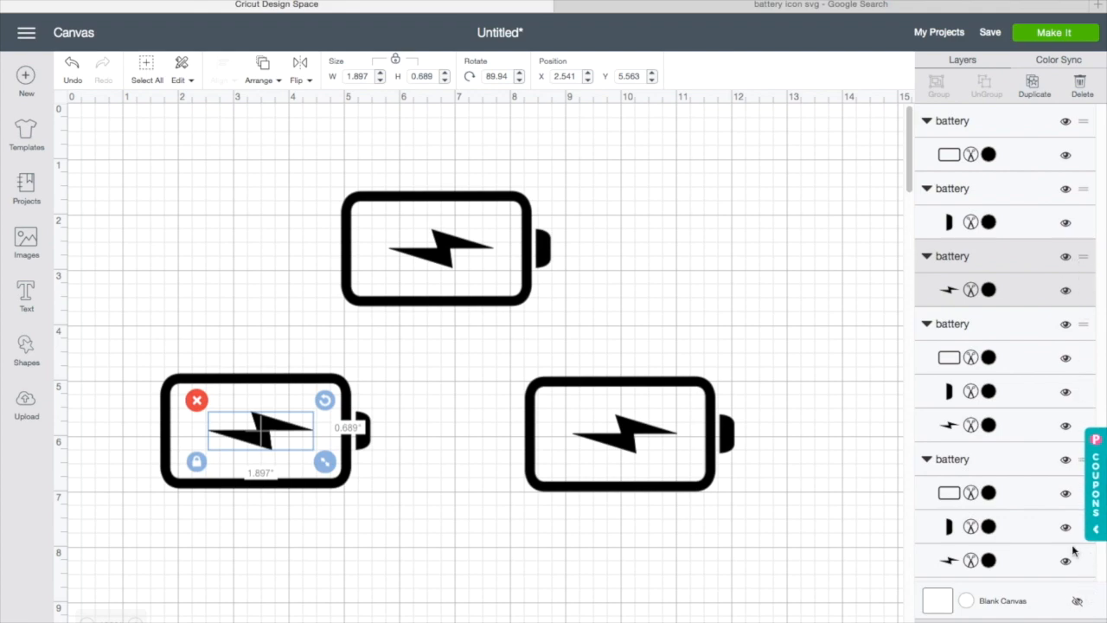
{"action": "left_click", "coordinate": [1090, 89]}
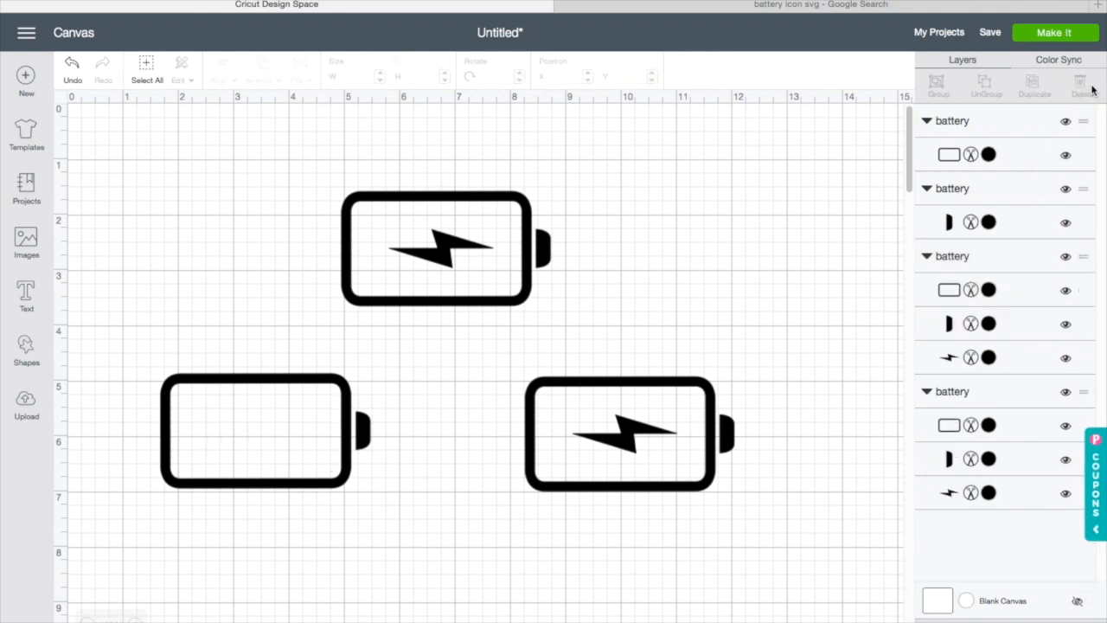
Step: Ungroup the lower-right battery
{"action": "left_click", "coordinate": [636, 439]}
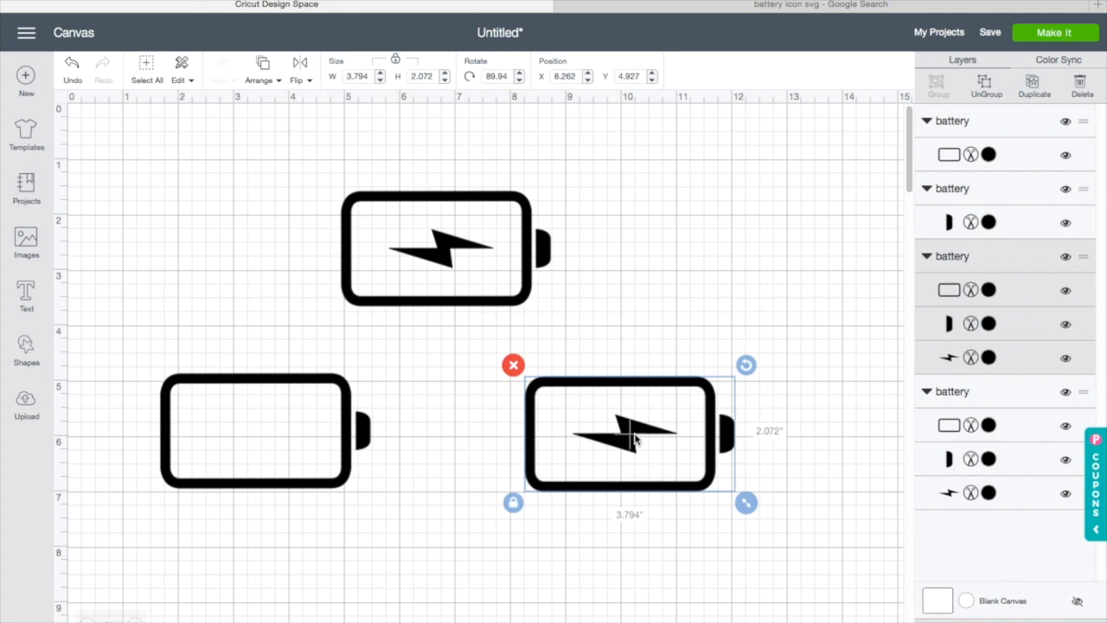
{"action": "left_click", "coordinate": [992, 97]}
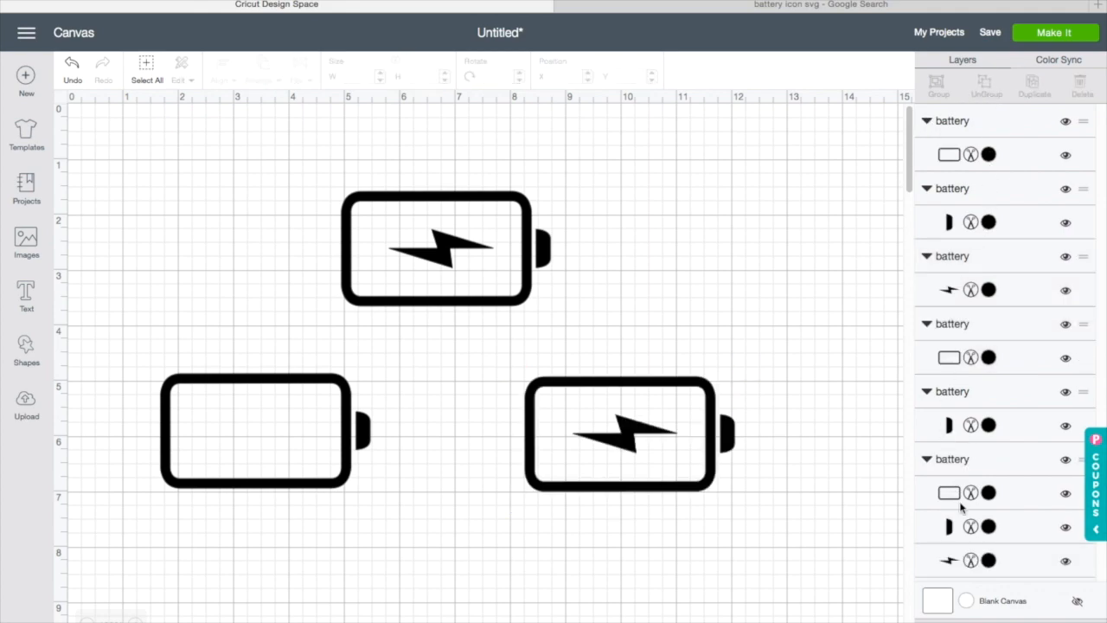
Step: Delete the lightning bolt from the lower-right battery
{"action": "left_click", "coordinate": [1021, 569]}
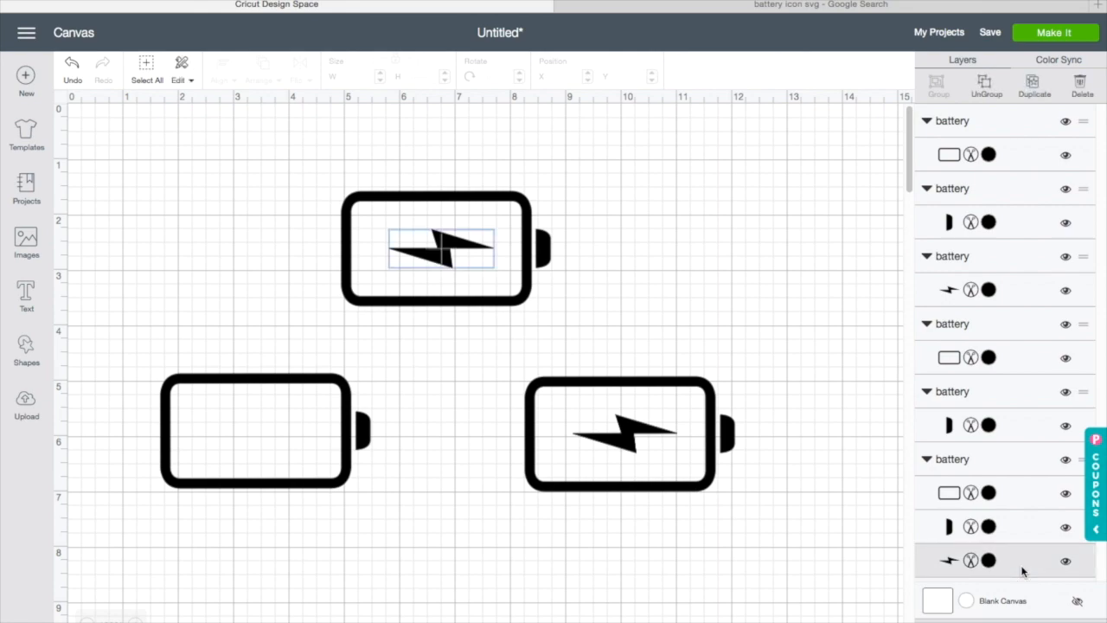
{"action": "left_click", "coordinate": [1024, 291]}
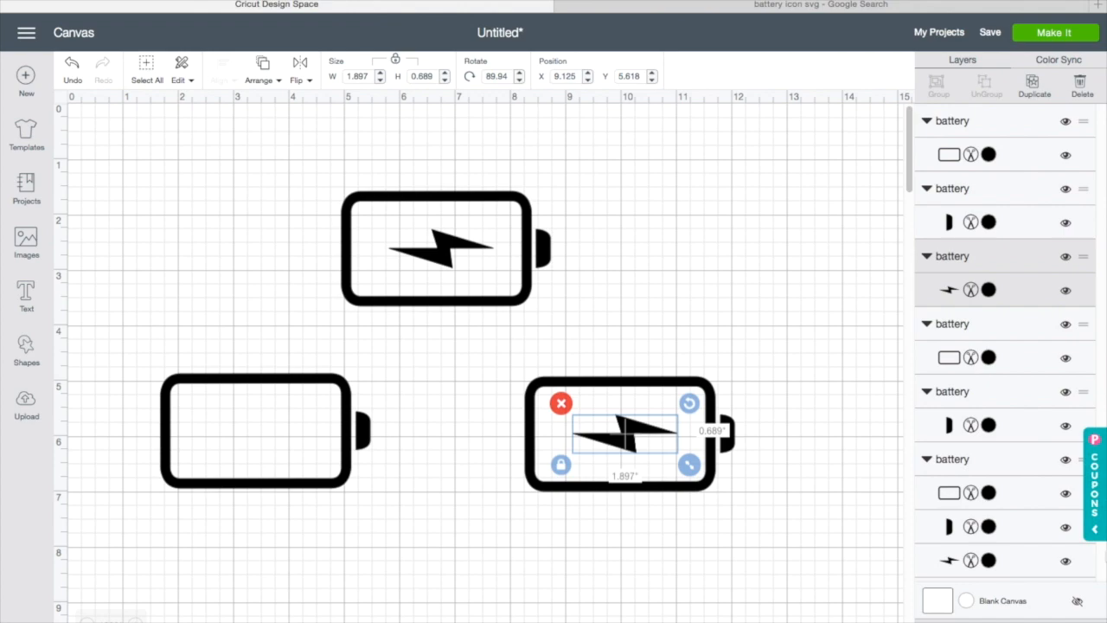
{"action": "key", "text": "Delete"}
Step: Attach the parts of the top battery together and hide it
{"action": "left_click_drag", "start_coordinate": [314, 163], "coordinate": [616, 290]}
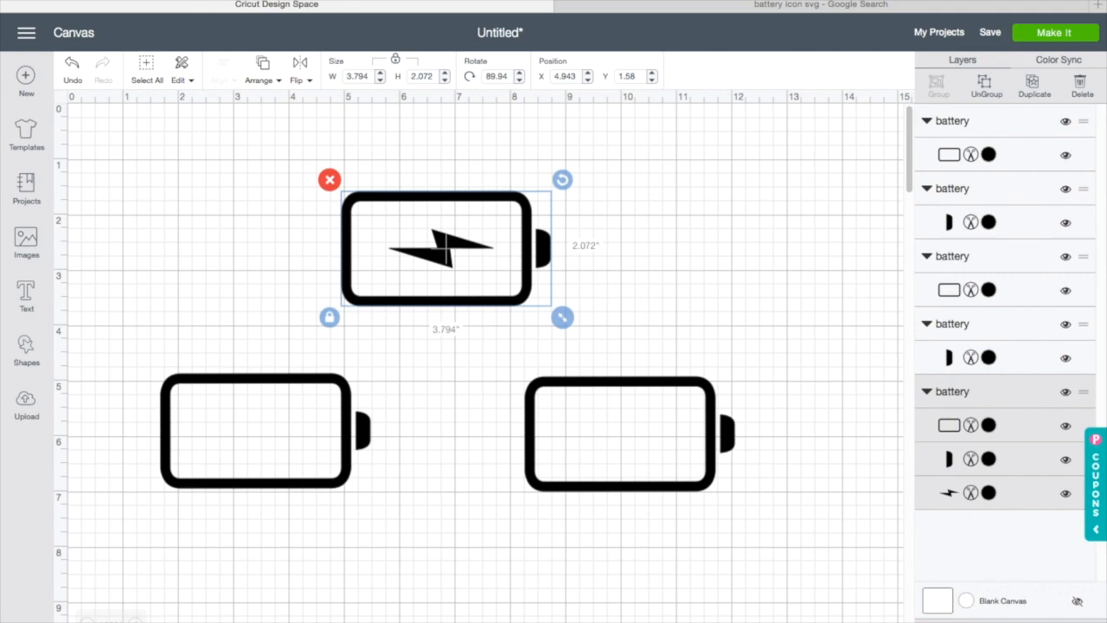
{"action": "left_click", "coordinate": [1020, 622]}
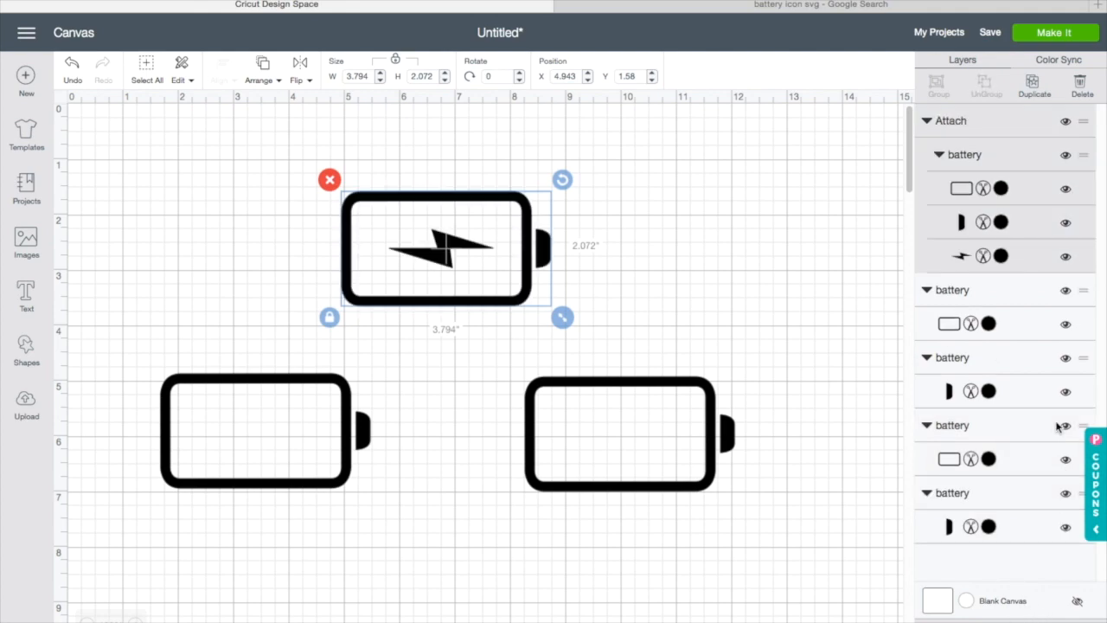
{"action": "left_click", "coordinate": [1067, 157]}
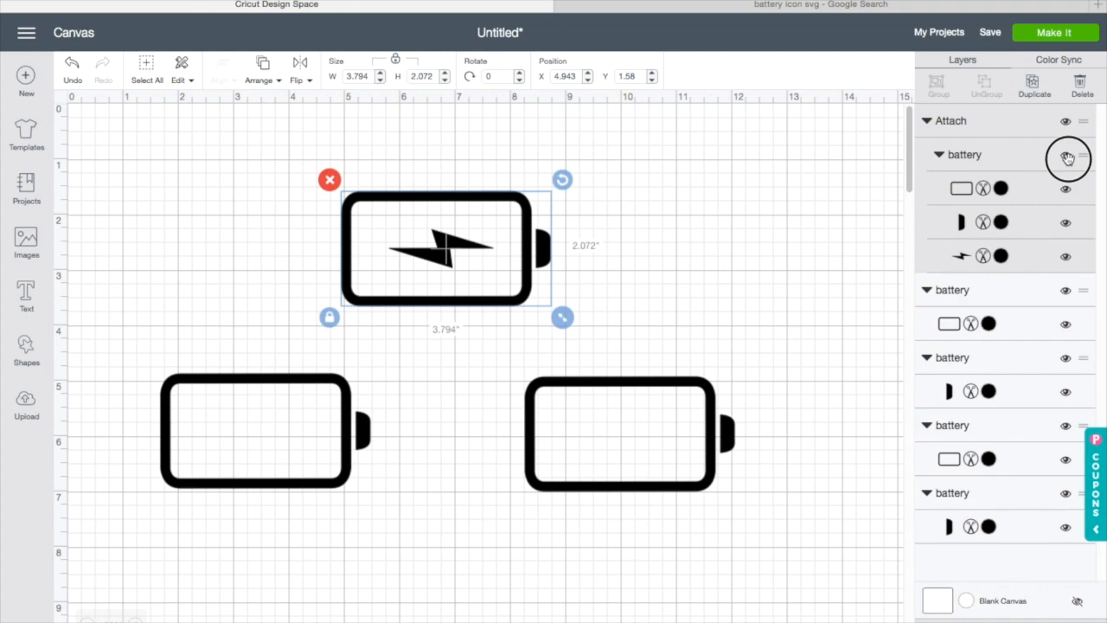
{"action": "left_click", "coordinate": [1068, 158]}
Step: Attach the lower-left battery's parts and move it up onto the upper half of the canvas
{"action": "left_click_drag", "start_coordinate": [87, 316], "coordinate": [431, 519]}
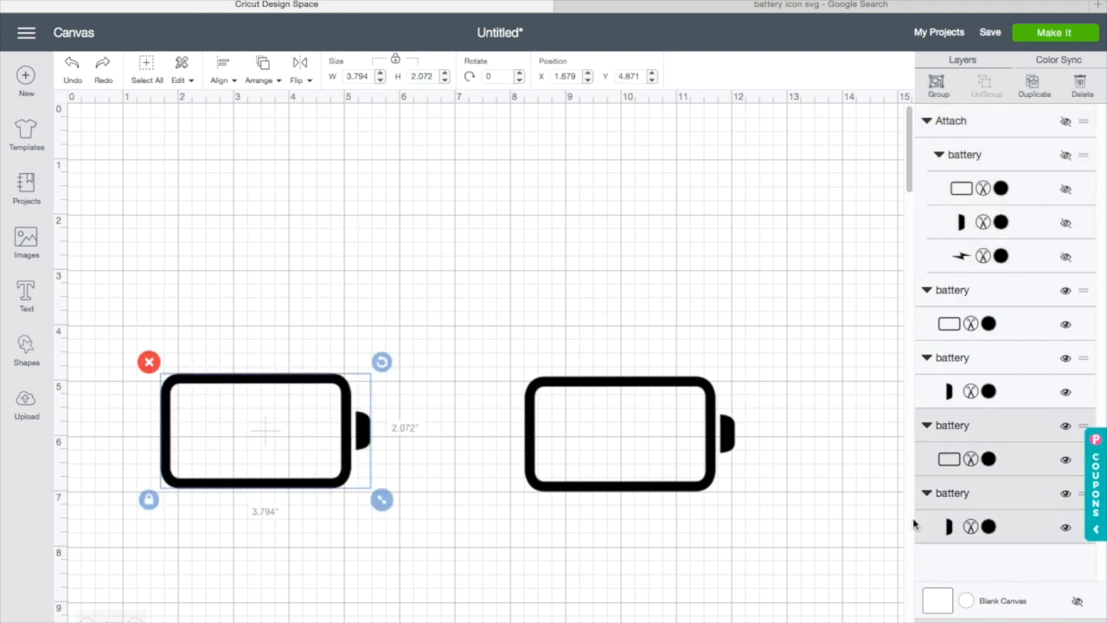
{"action": "left_click", "coordinate": [1010, 621]}
{"action": "left_click_drag", "start_coordinate": [311, 485], "coordinate": [317, 334]}
Step: Attach the lower-right battery's parts and move it up beside the first battery
{"action": "left_click_drag", "start_coordinate": [518, 349], "coordinate": [804, 538]}
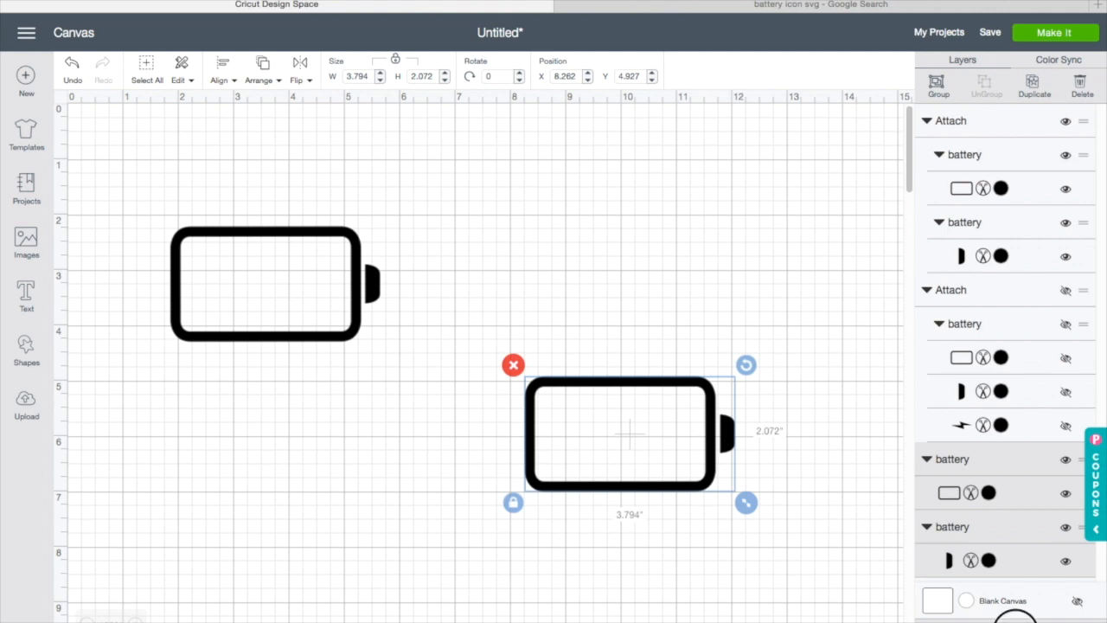
{"action": "left_click", "coordinate": [1010, 621]}
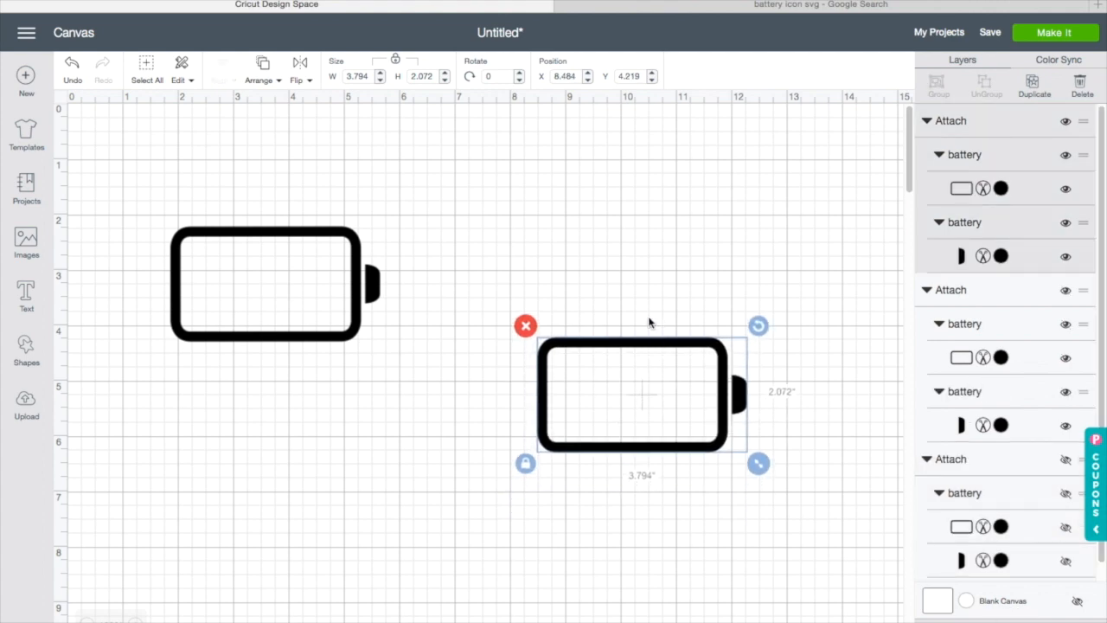
{"action": "left_click_drag", "start_coordinate": [647, 438], "coordinate": [670, 294]}
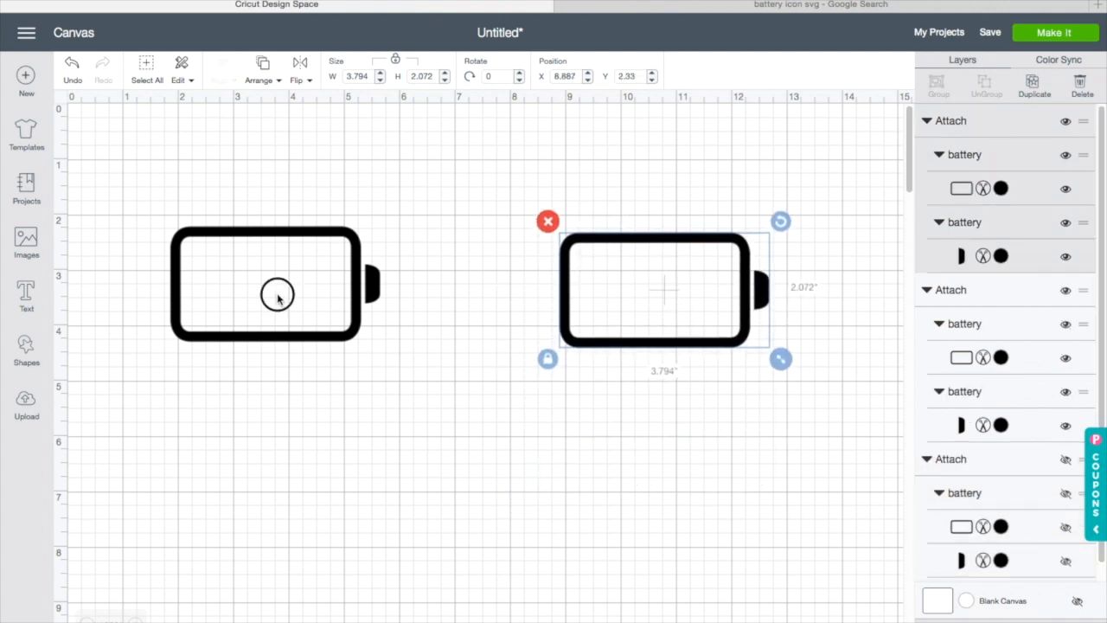
{"action": "left_click", "coordinate": [279, 298]}
{"action": "left_click", "coordinate": [304, 437]}
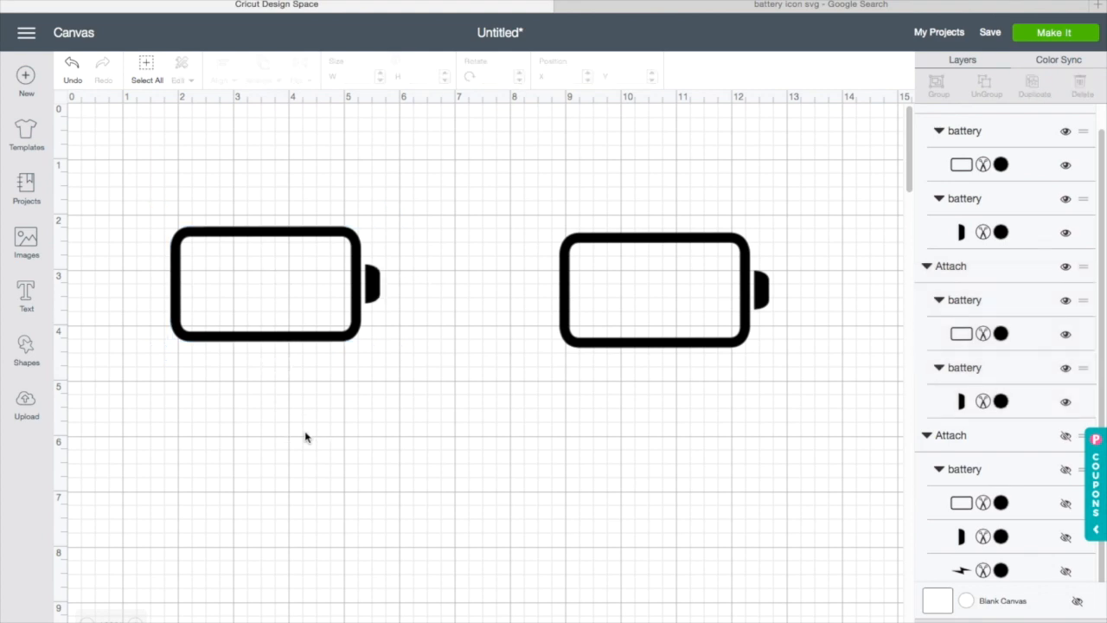
Step: Insert a square, unlock its proportions, resize it to a bar about 0.58 in by 1.13 in, and place it at the left battery's left end
{"action": "left_click", "coordinate": [26, 356]}
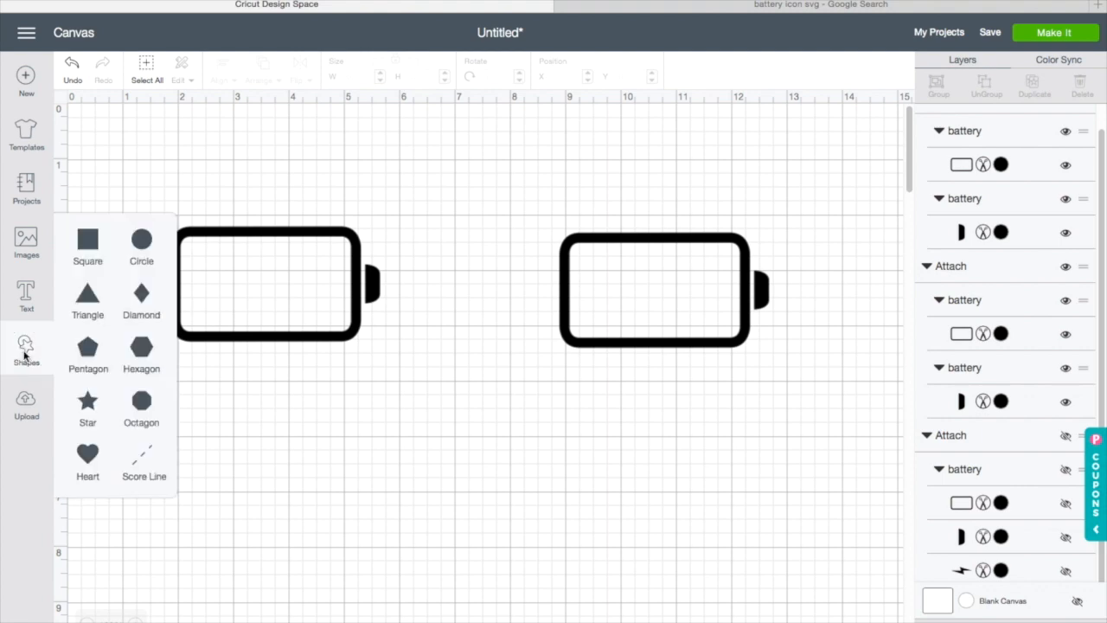
{"action": "left_click", "coordinate": [100, 249]}
{"action": "left_click_drag", "start_coordinate": [251, 339], "coordinate": [260, 527]}
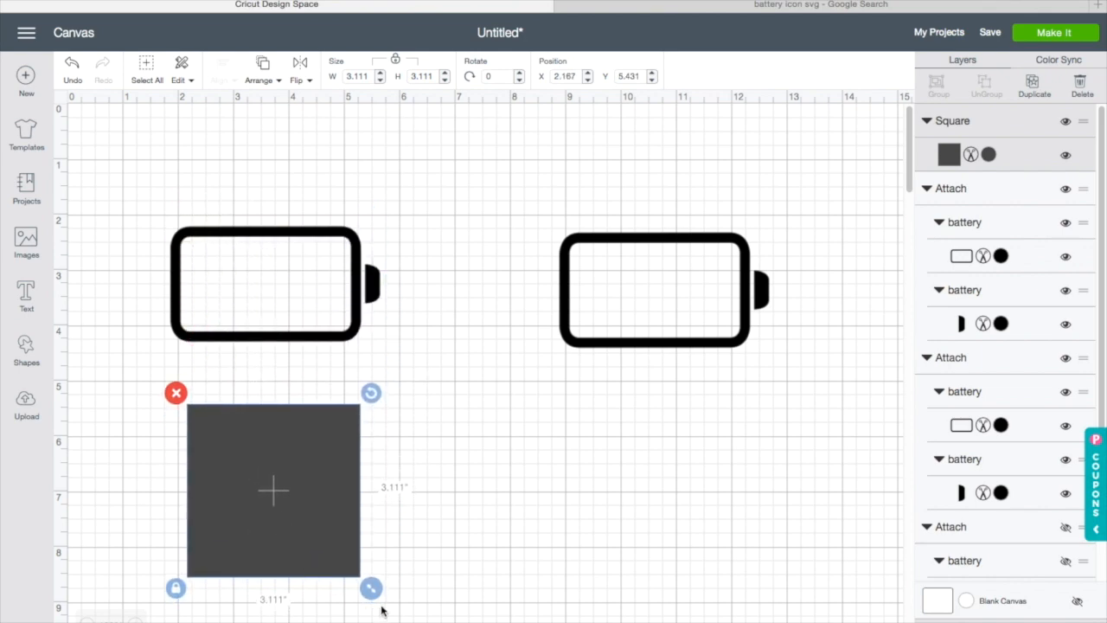
{"action": "left_click", "coordinate": [176, 589]}
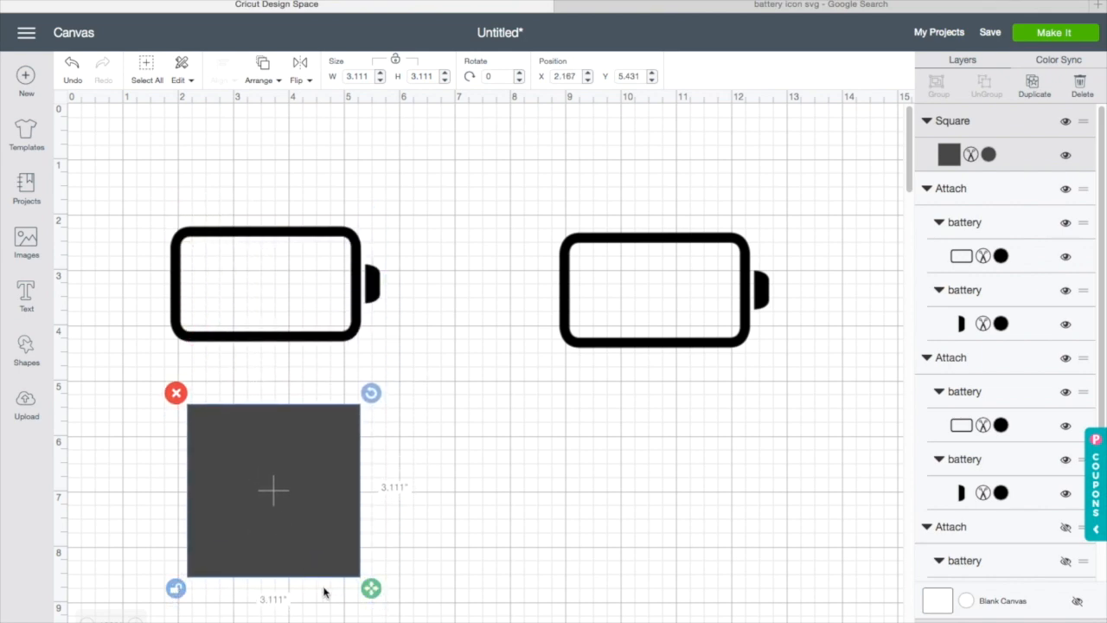
{"action": "left_click_drag", "start_coordinate": [371, 588], "coordinate": [220, 289]}
{"action": "left_click_drag", "start_coordinate": [243, 330], "coordinate": [215, 308]}
{"action": "left_click", "coordinate": [272, 406]}
{"action": "left_click", "coordinate": [254, 412]}
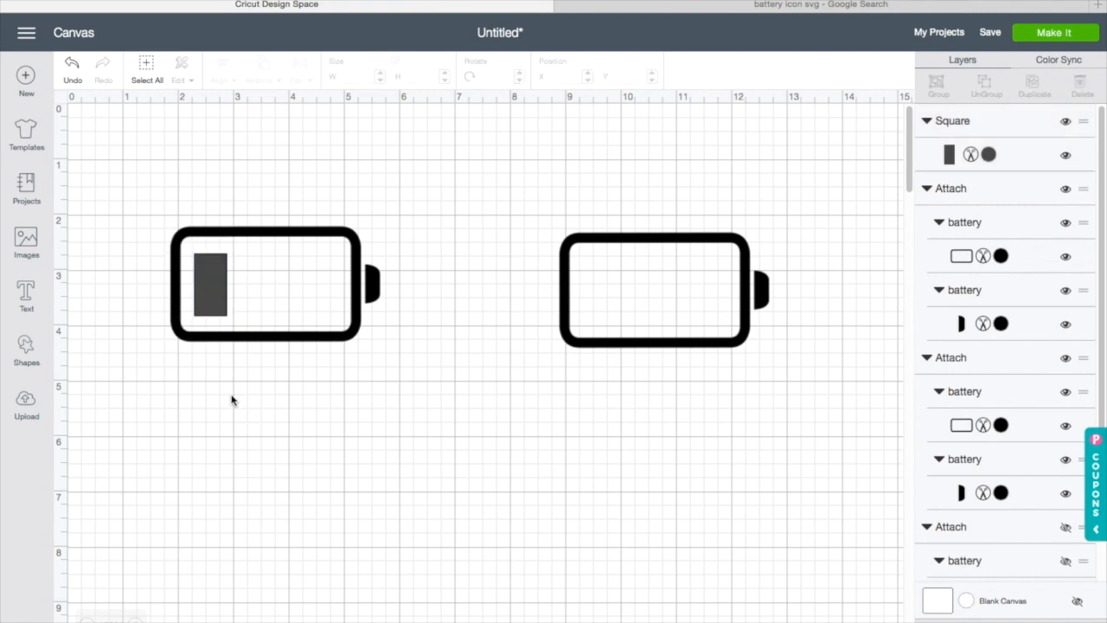
Step: Duplicate the bar and place the copy beside it inside the left battery
{"action": "right_click", "coordinate": [209, 304]}
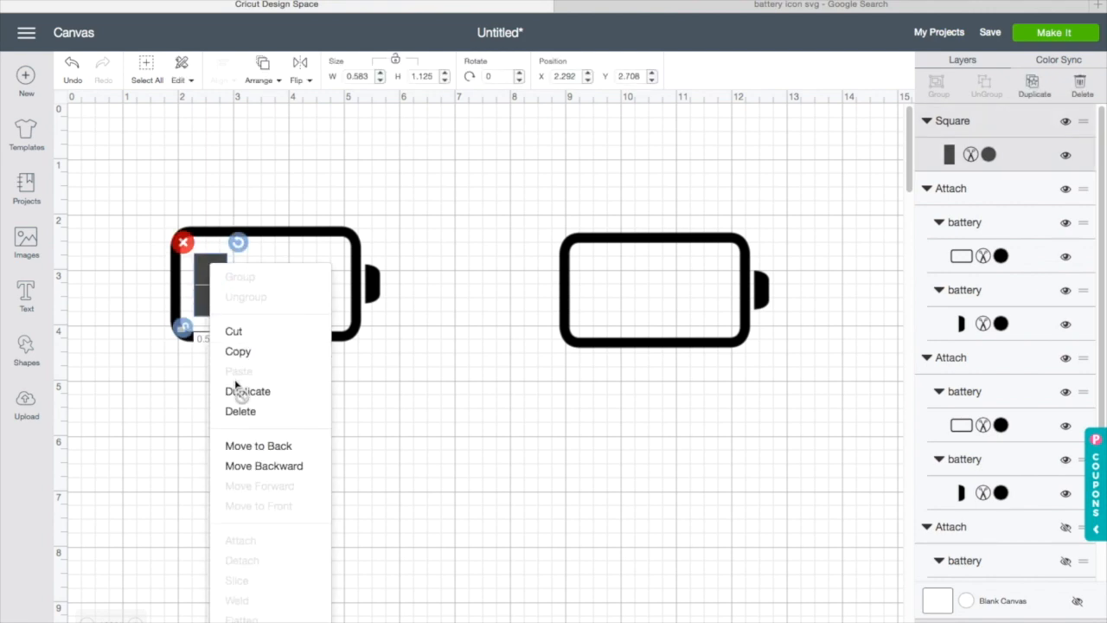
{"action": "left_click", "coordinate": [237, 390]}
{"action": "left_click_drag", "start_coordinate": [227, 331], "coordinate": [242, 303]}
{"action": "left_click", "coordinate": [549, 357]}
Step: Duplicate the bar twice and move both copies into the right battery side by side
{"action": "right_click", "coordinate": [256, 296]}
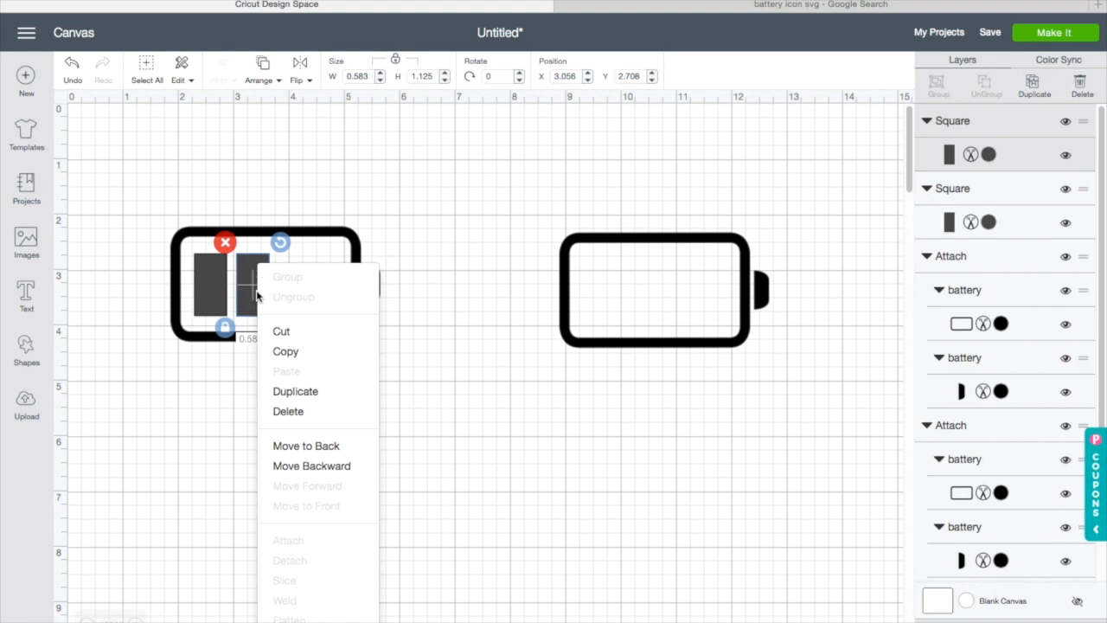
{"action": "left_click", "coordinate": [329, 390]}
{"action": "right_click", "coordinate": [279, 322]}
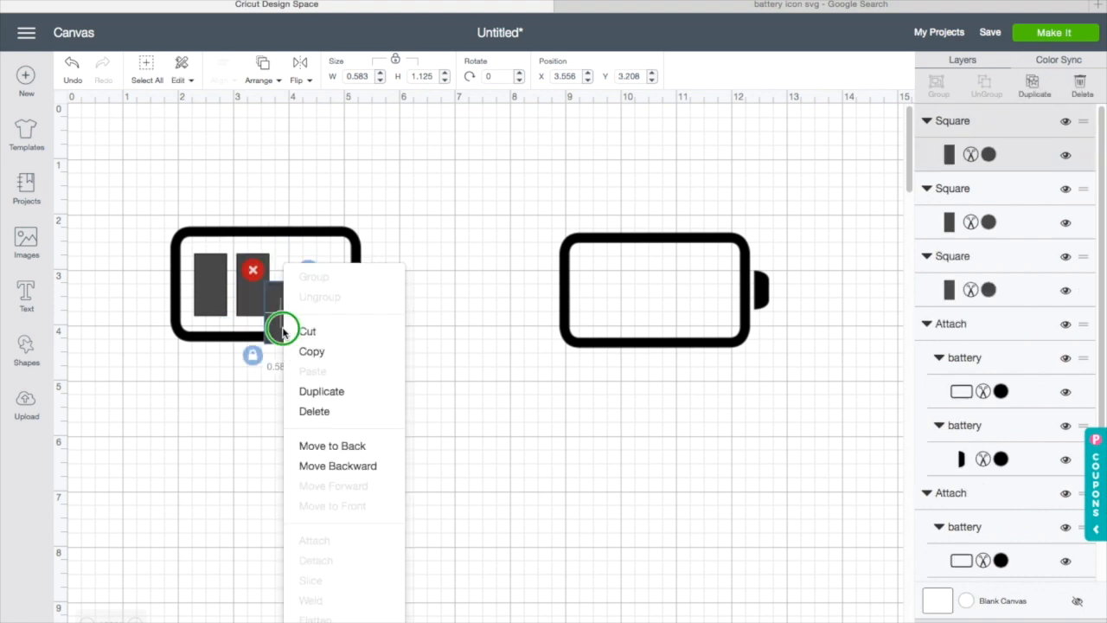
{"action": "left_click", "coordinate": [321, 392]}
{"action": "left_click_drag", "start_coordinate": [294, 317], "coordinate": [599, 286]}
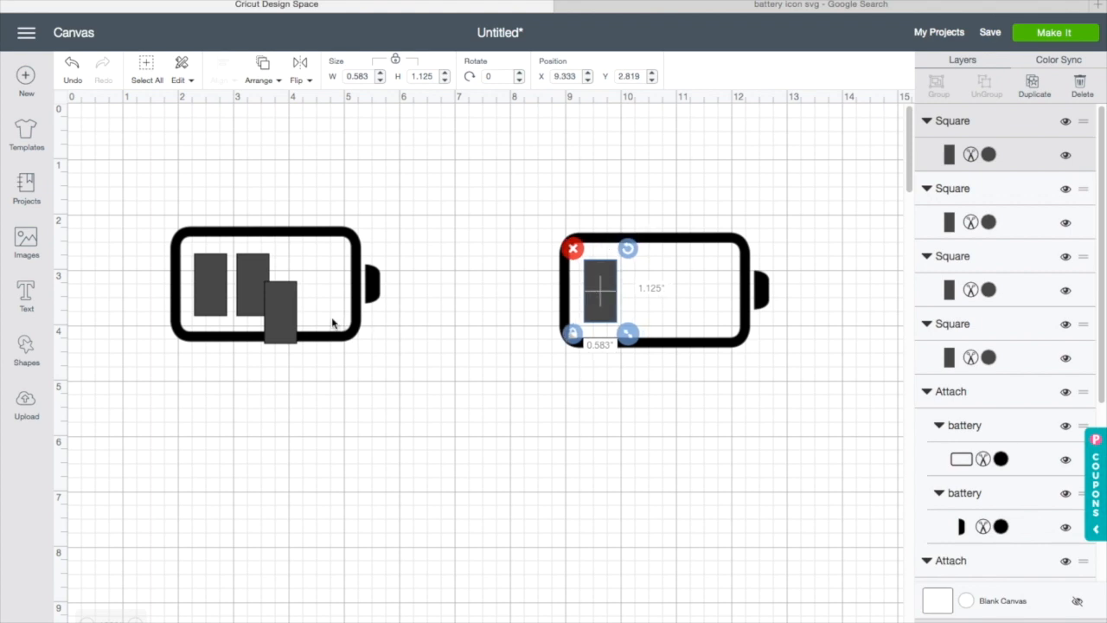
{"action": "left_click_drag", "start_coordinate": [294, 318], "coordinate": [657, 294]}
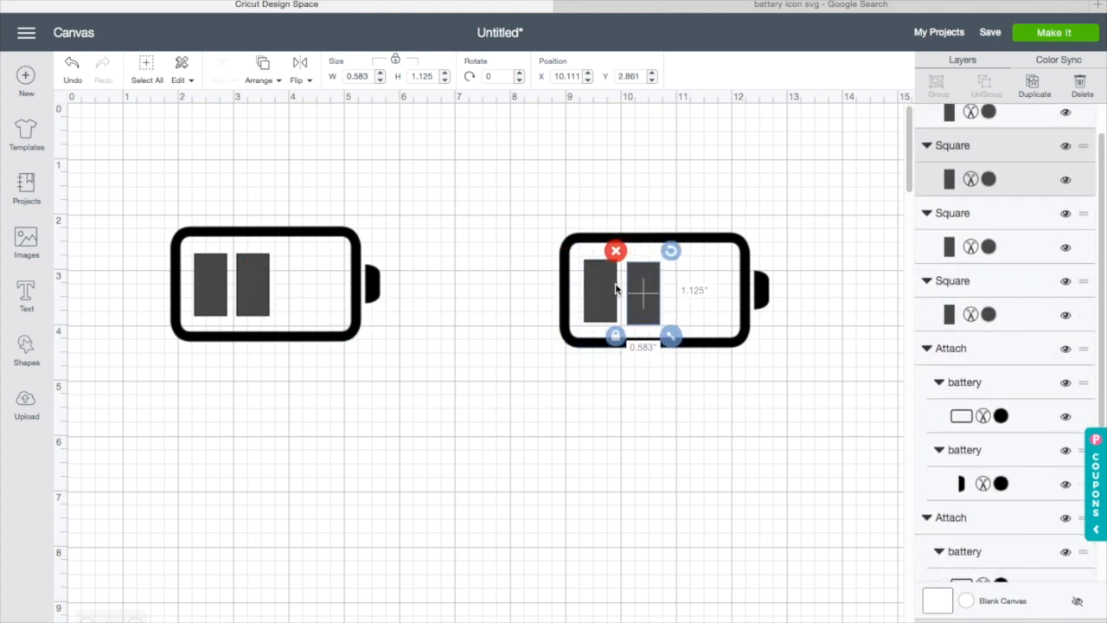
Step: Duplicate a bar and place a third bar next to the others in the right battery
{"action": "right_click", "coordinate": [641, 284]}
{"action": "left_click", "coordinate": [680, 389]}
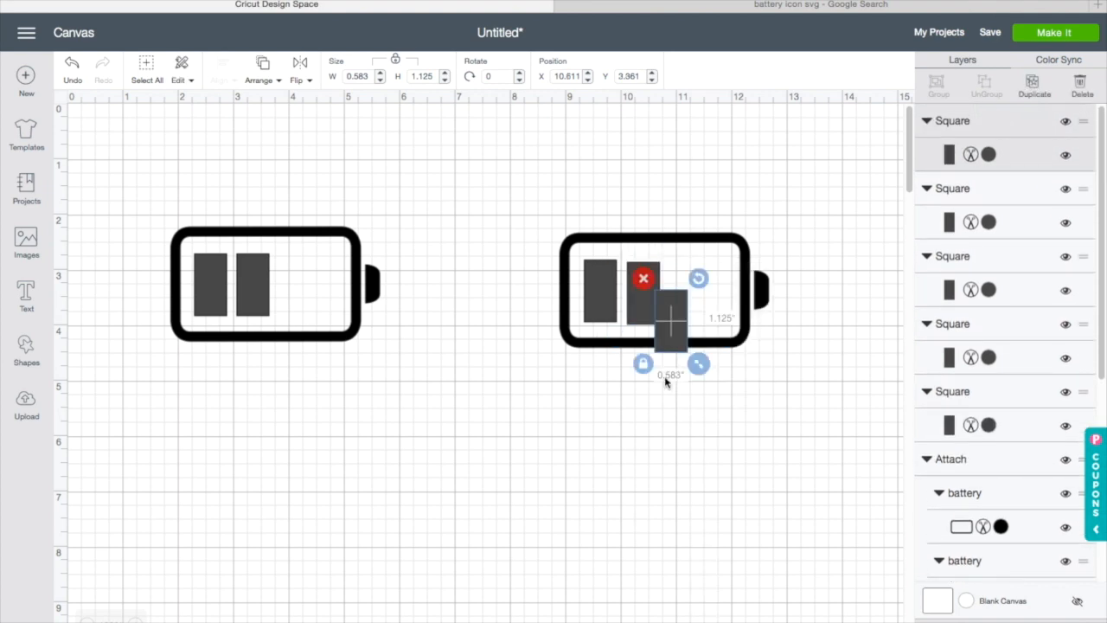
{"action": "mouse_move", "coordinate": [680, 331]}
{"action": "left_mouse_down"}
{"action": "mouse_move", "coordinate": [690, 301]}
{"action": "mouse_move", "coordinate": [601, 304]}
{"action": "mouse_move", "coordinate": [677, 319]}
{"action": "left_mouse_up"}
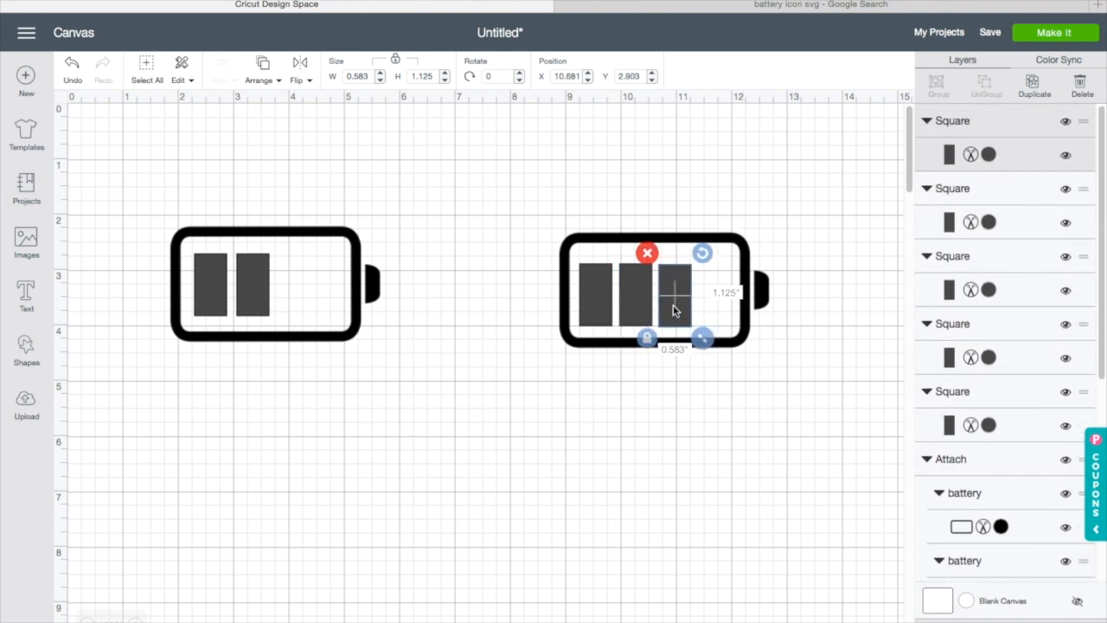
{"action": "left_click", "coordinate": [732, 375]}
{"action": "left_click", "coordinate": [739, 331]}
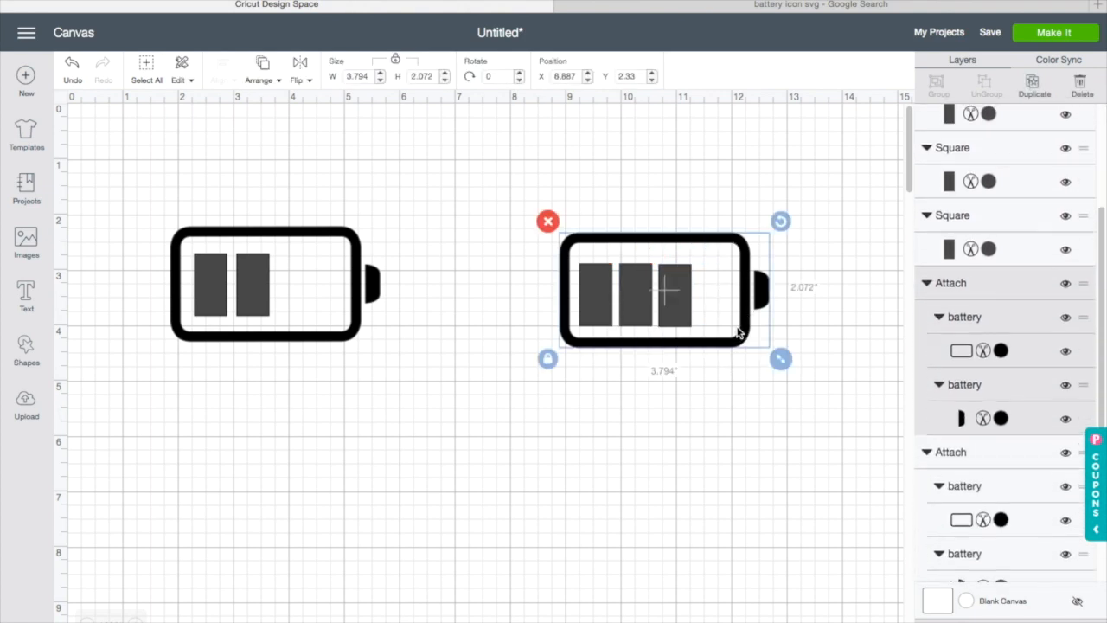
{"action": "mouse_move", "coordinate": [789, 360]}
{"action": "left_mouse_down"}
{"action": "mouse_move", "coordinate": [809, 344]}
{"action": "mouse_move", "coordinate": [780, 349]}
{"action": "left_mouse_up"}
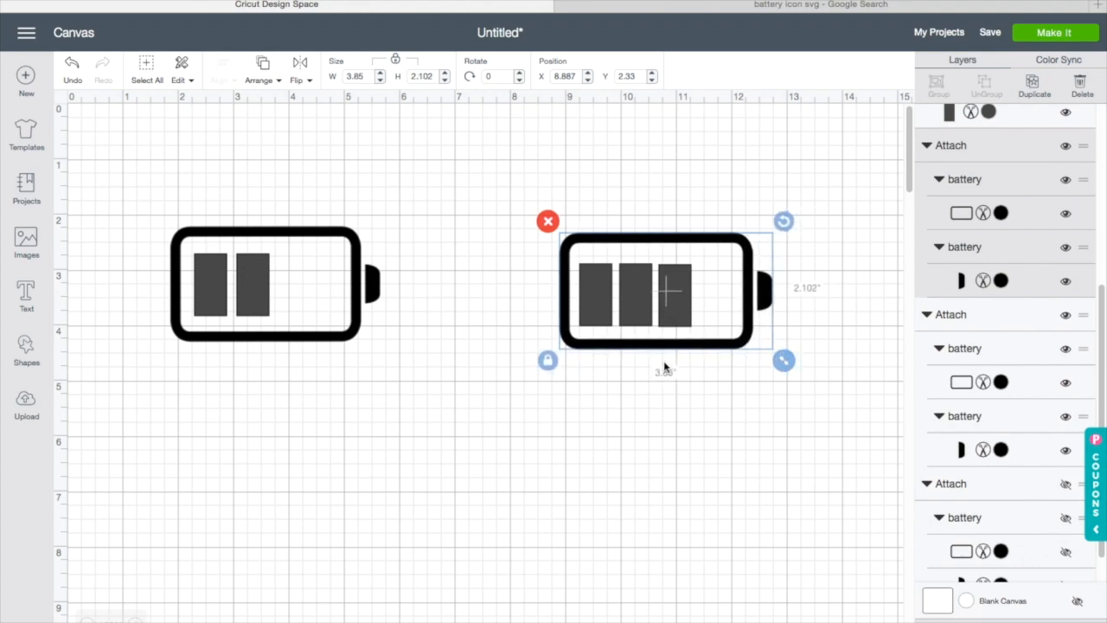
{"action": "left_click", "coordinate": [75, 80]}
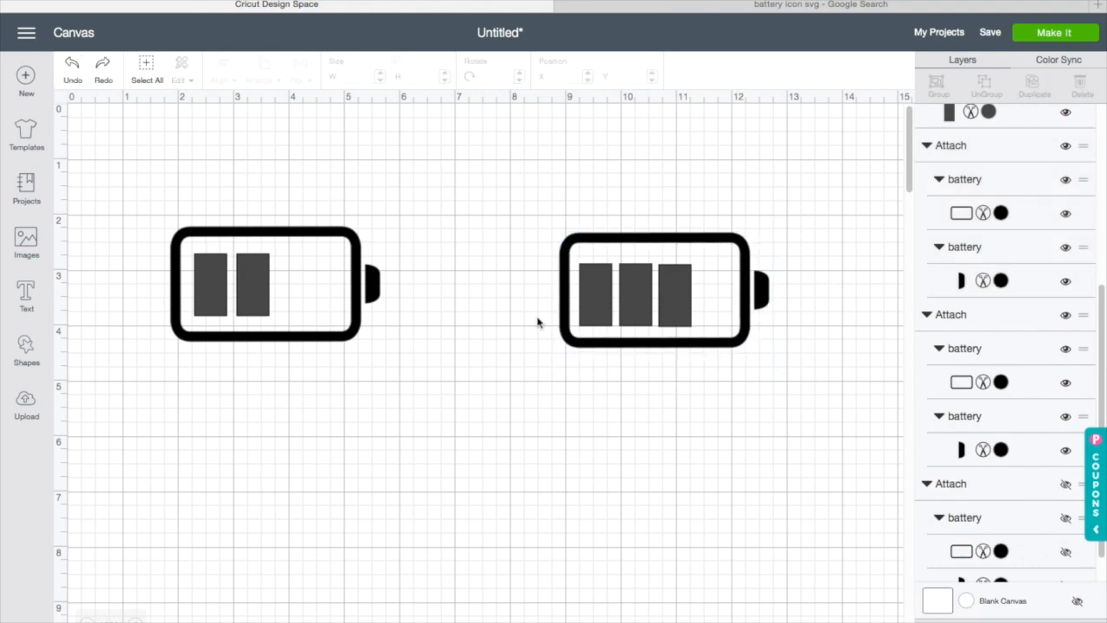
Step: Unlock the right battery's proportions and stretch it to about 4.39 in wide by 2.04 in high
{"action": "left_click", "coordinate": [741, 320]}
{"action": "left_click", "coordinate": [547, 358]}
{"action": "left_click_drag", "start_coordinate": [782, 363], "coordinate": [816, 361]}
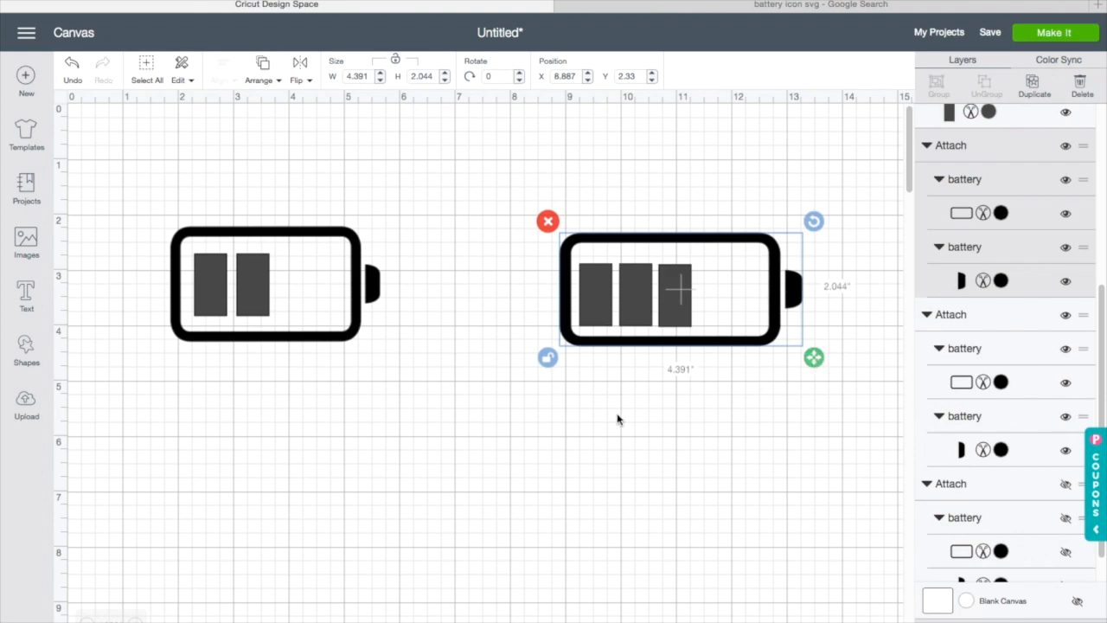
Step: Copy a bar and paste a fourth bar into the right battery beside the other three
{"action": "left_click", "coordinate": [321, 324]}
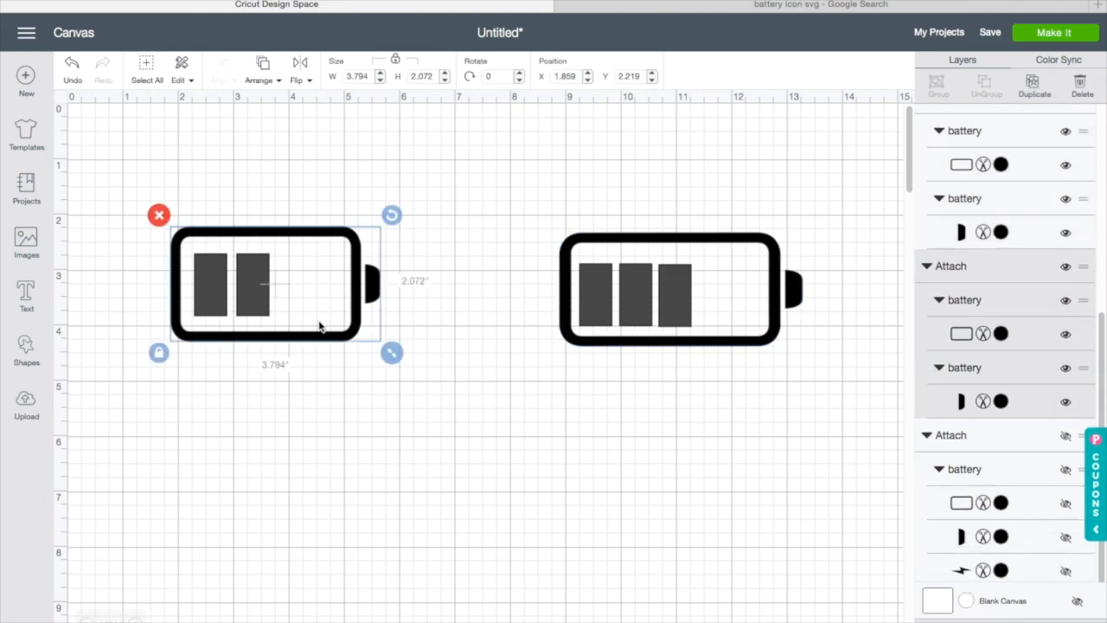
{"action": "left_click", "coordinate": [635, 294]}
{"action": "left_click", "coordinate": [678, 295]}
{"action": "right_click", "coordinate": [681, 296]}
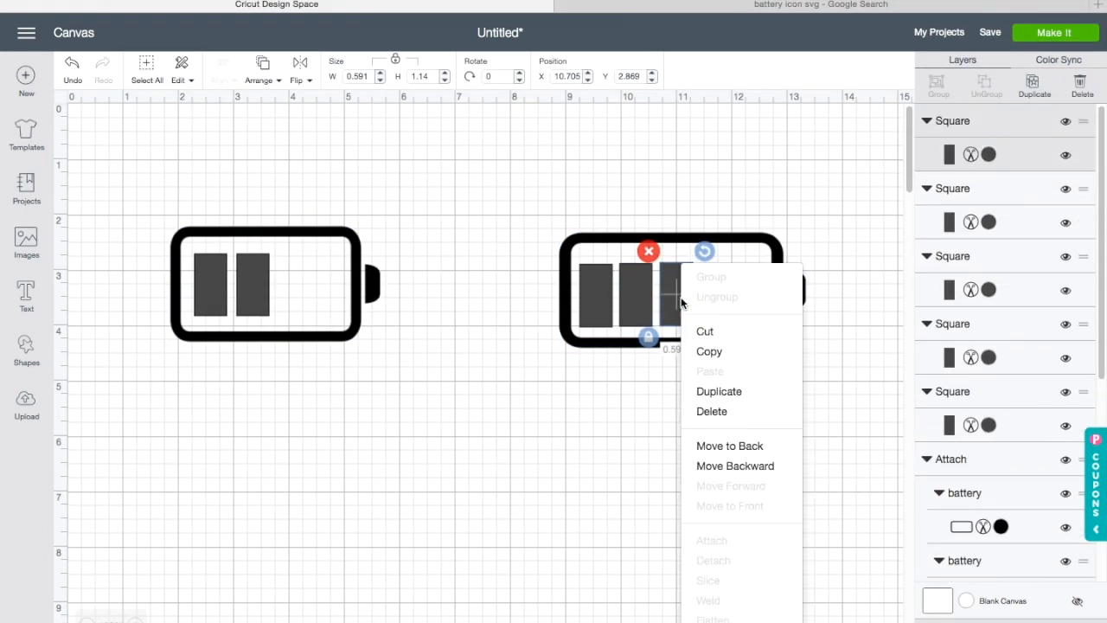
{"action": "left_click", "coordinate": [719, 362]}
{"action": "key", "text": "ctrl+v"}
{"action": "left_click_drag", "start_coordinate": [709, 326], "coordinate": [725, 308]}
{"action": "left_click", "coordinate": [647, 350]}
{"action": "left_click_drag", "start_coordinate": [647, 346], "coordinate": [637, 340]}
{"action": "left_click", "coordinate": [652, 412]}
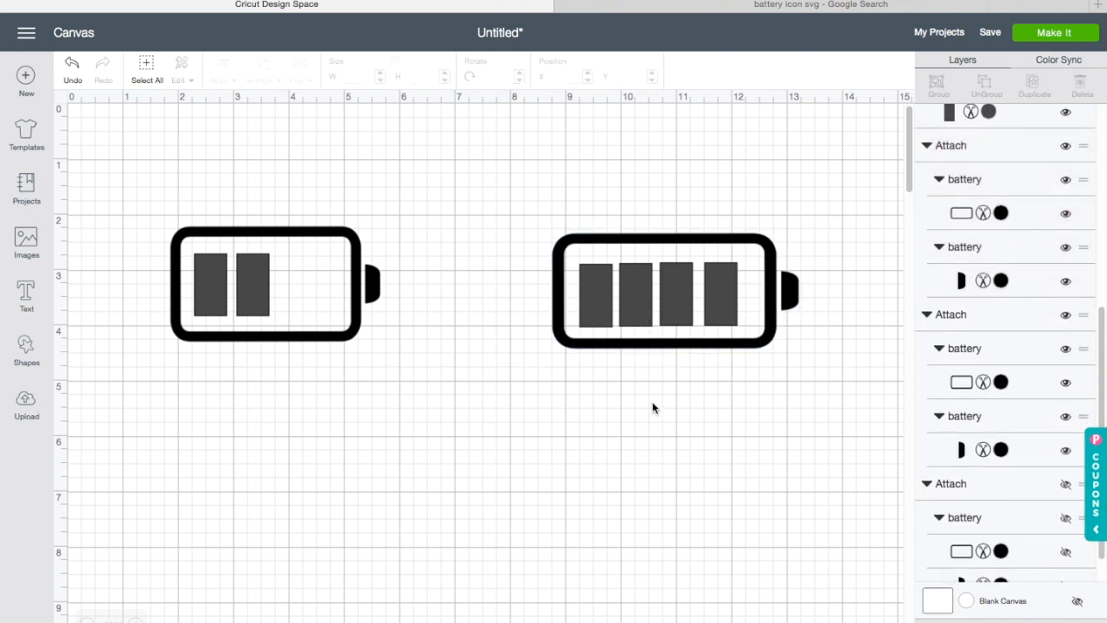
Step: Move the right battery frame aside, bottom-align its four bars, and move the frame back around them
{"action": "left_click_drag", "start_coordinate": [634, 336], "coordinate": [649, 534]}
{"action": "left_click_drag", "start_coordinate": [556, 257], "coordinate": [768, 318]}
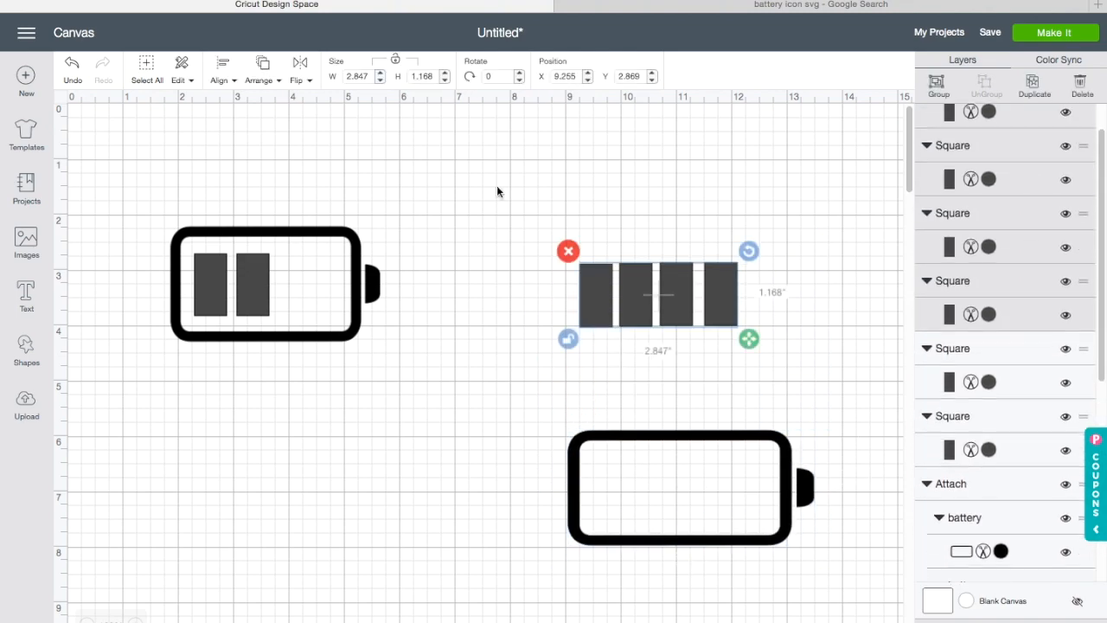
{"action": "left_click", "coordinate": [237, 79]}
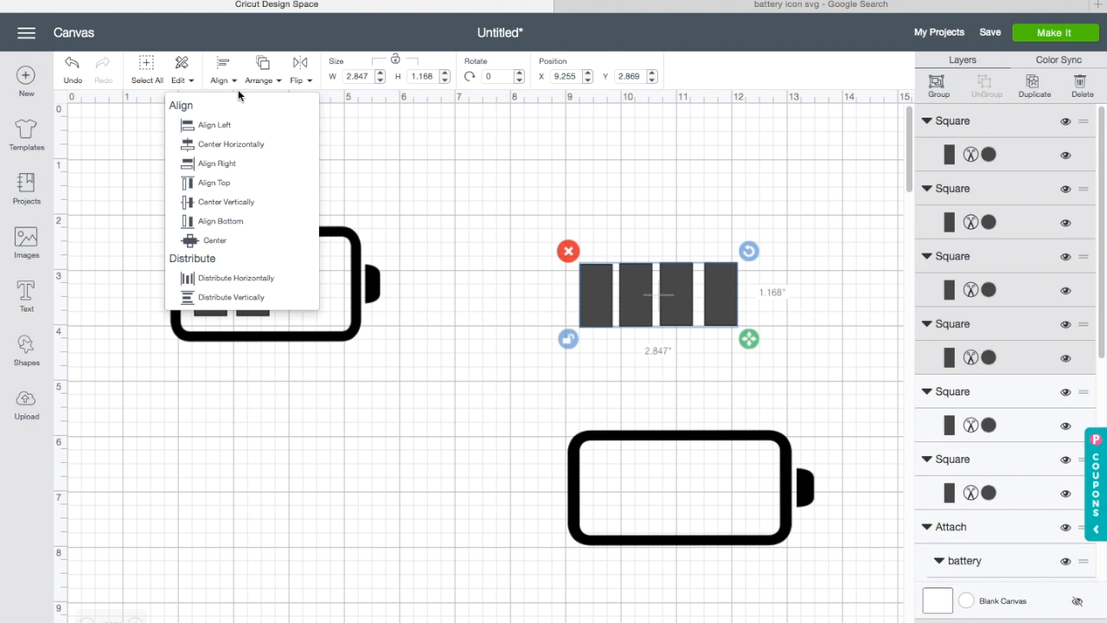
{"action": "left_click", "coordinate": [265, 220]}
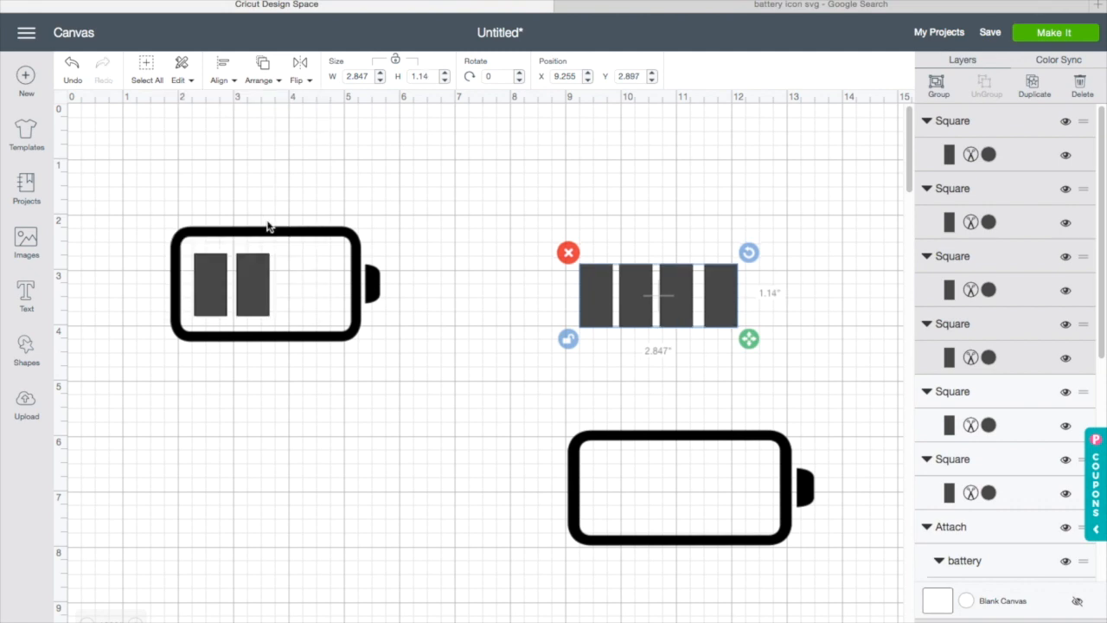
{"action": "left_click", "coordinate": [588, 374]}
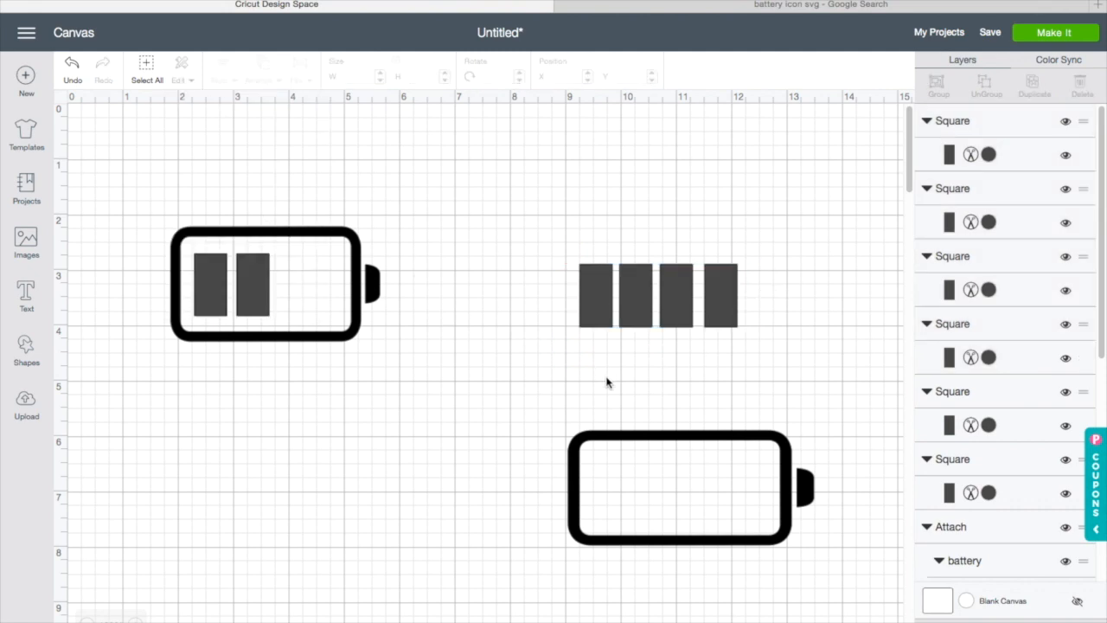
{"action": "left_click_drag", "start_coordinate": [714, 531], "coordinate": [694, 339]}
{"action": "left_click", "coordinate": [681, 437]}
{"action": "left_click", "coordinate": [727, 299]}
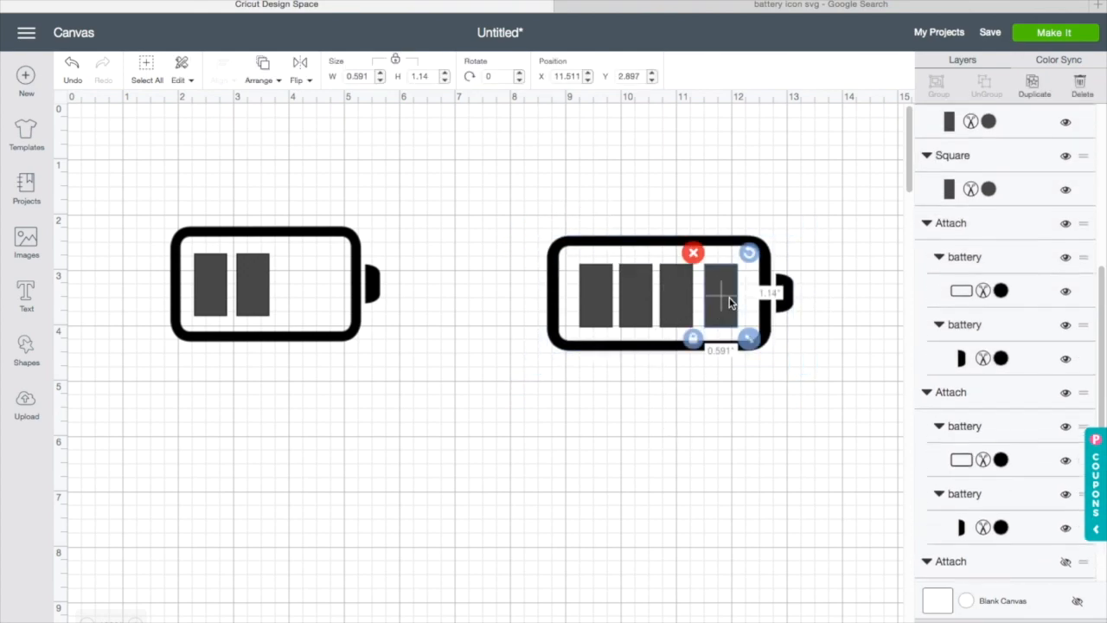
{"action": "left_click", "coordinate": [677, 295]}
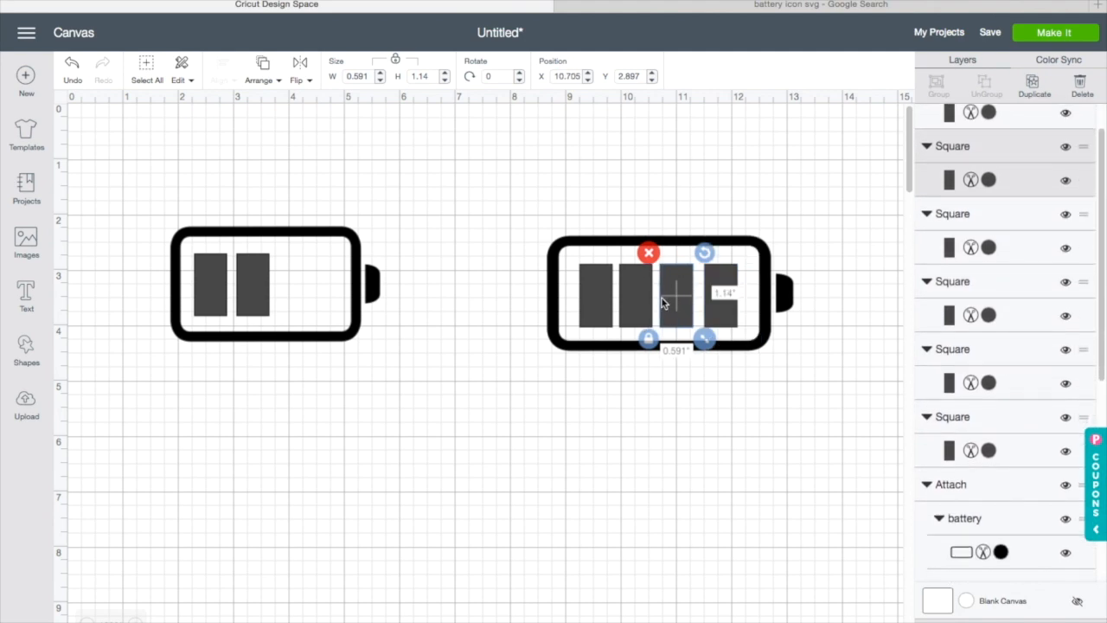
{"action": "left_click", "coordinate": [632, 307]}
{"action": "left_click", "coordinate": [590, 307]}
{"action": "left_click", "coordinate": [622, 410]}
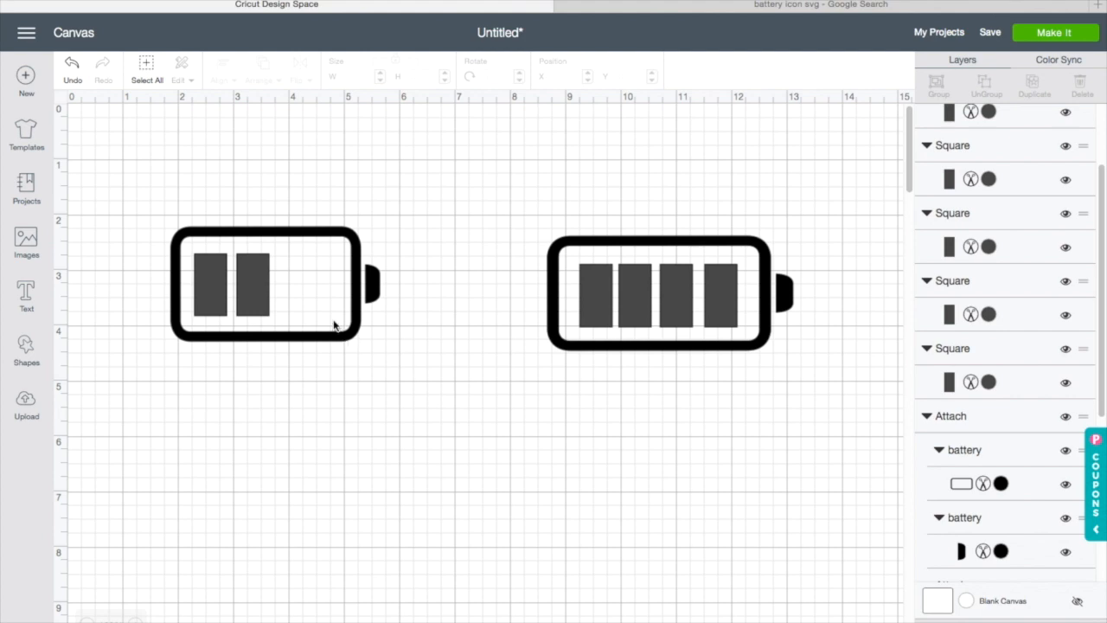
Step: Move both battery frames aside and bottom-align the left battery's two bars
{"action": "left_click", "coordinate": [552, 264]}
{"action": "left_click_drag", "start_coordinate": [559, 247], "coordinate": [479, 438]}
{"action": "right_click", "coordinate": [511, 459]}
{"action": "left_click", "coordinate": [550, 396]}
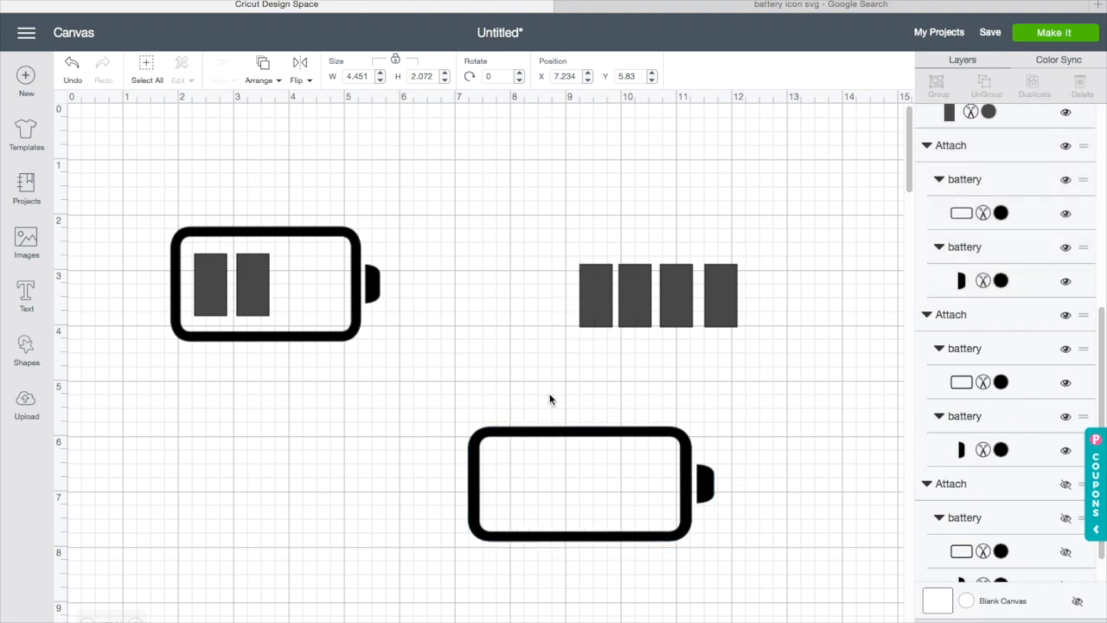
{"action": "left_click_drag", "start_coordinate": [334, 292], "coordinate": [338, 459]}
{"action": "left_click", "coordinate": [163, 382]}
{"action": "left_click_drag", "start_coordinate": [180, 246], "coordinate": [312, 326]}
{"action": "left_click", "coordinate": [223, 69]}
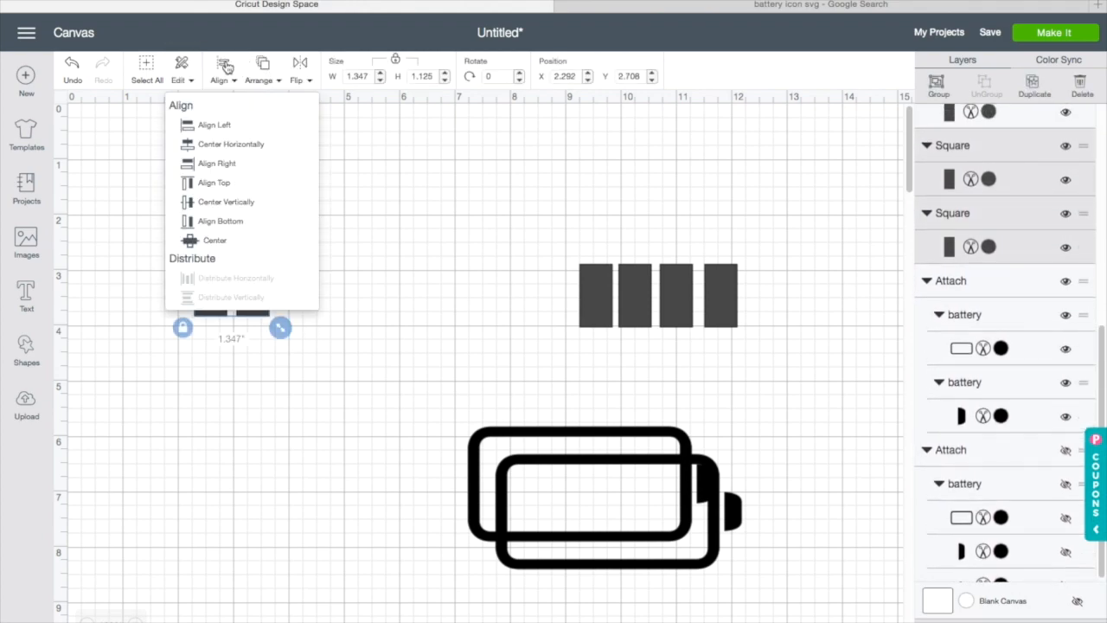
{"action": "left_click", "coordinate": [240, 221]}
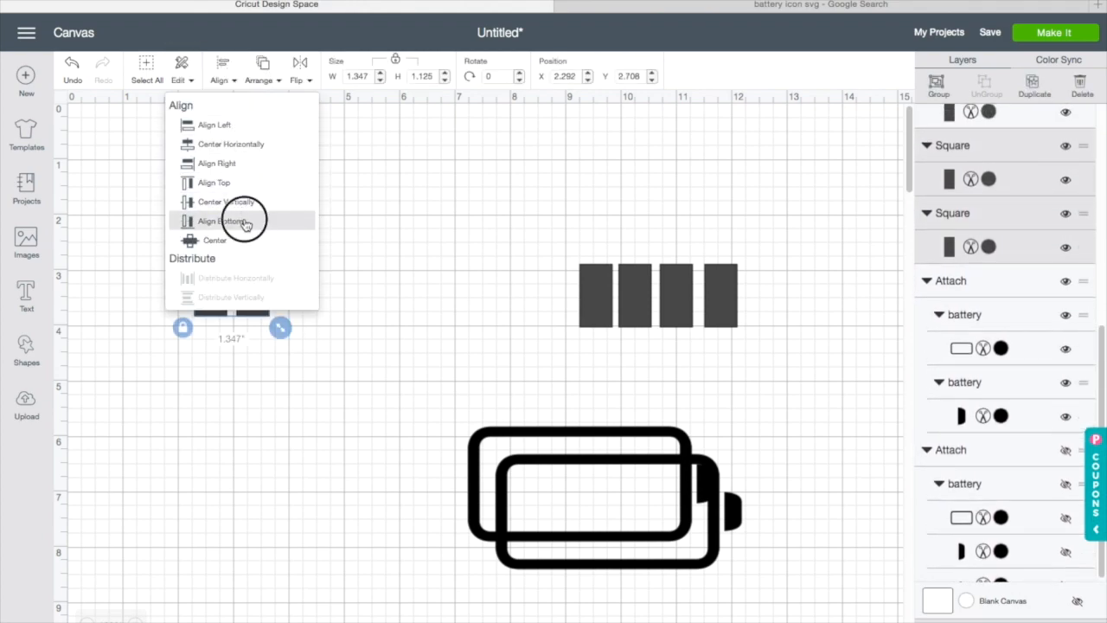
{"action": "left_click", "coordinate": [317, 346]}
Step: Move both battery frames back around their bars
{"action": "left_click_drag", "start_coordinate": [545, 517], "coordinate": [250, 305]}
{"action": "left_click_drag", "start_coordinate": [595, 459], "coordinate": [685, 272]}
{"action": "left_click_drag", "start_coordinate": [588, 336], "coordinate": [594, 339]}
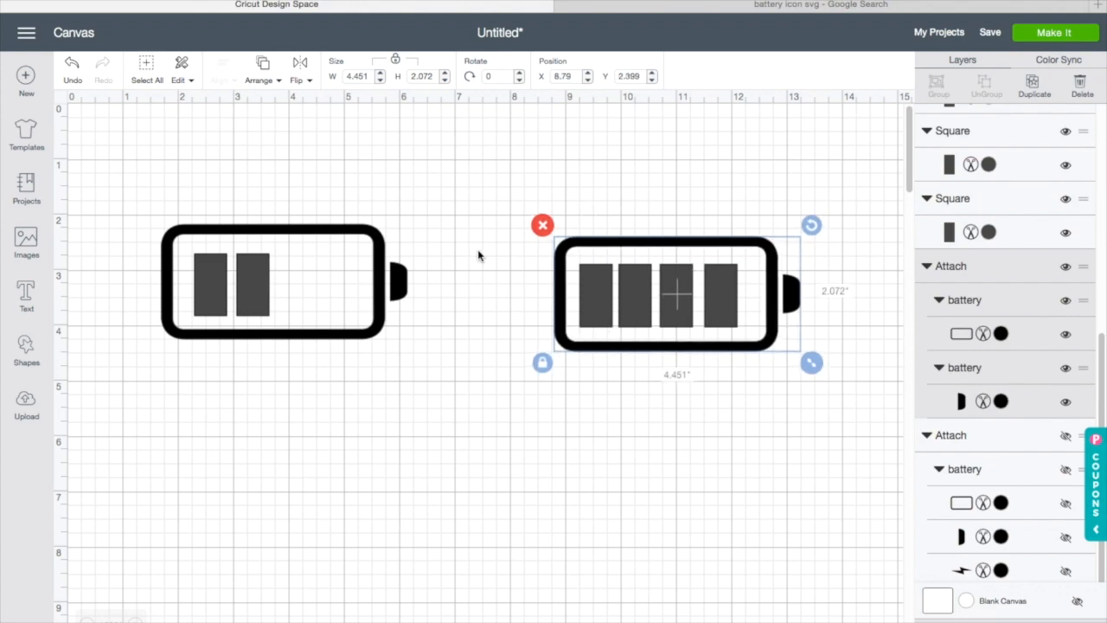
Step: Select the right battery with its bars and center them vertically
{"action": "left_click", "coordinate": [478, 250]}
{"action": "mouse_move", "coordinate": [485, 155]}
{"action": "left_mouse_down"}
{"action": "mouse_move", "coordinate": [795, 311]}
{"action": "mouse_move", "coordinate": [850, 374]}
{"action": "mouse_move", "coordinate": [849, 397]}
{"action": "left_mouse_up"}
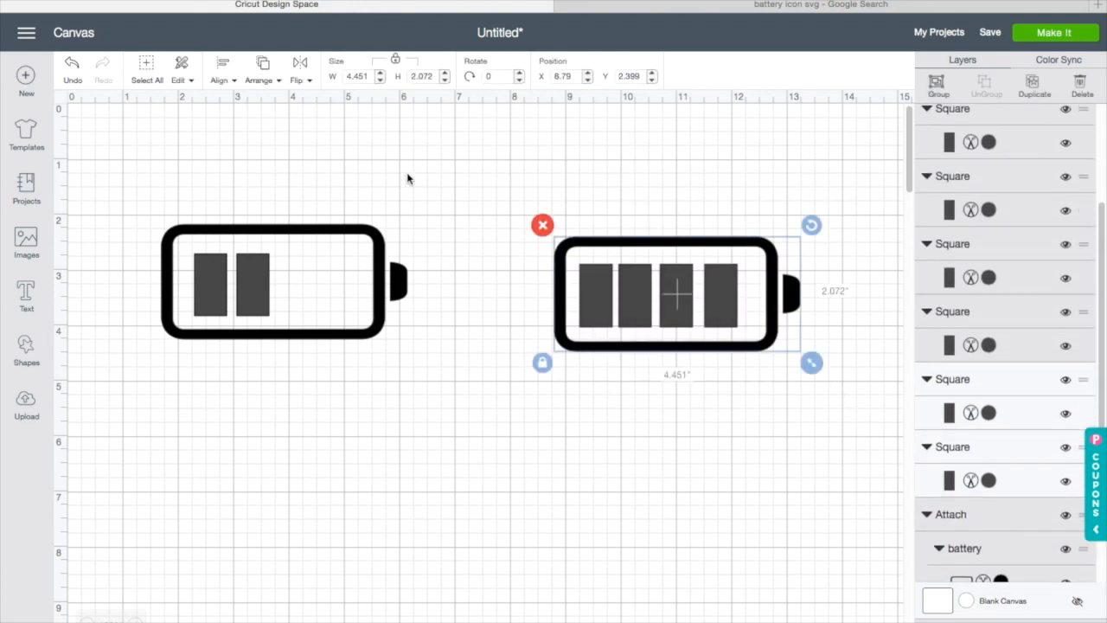
{"action": "left_click", "coordinate": [224, 69]}
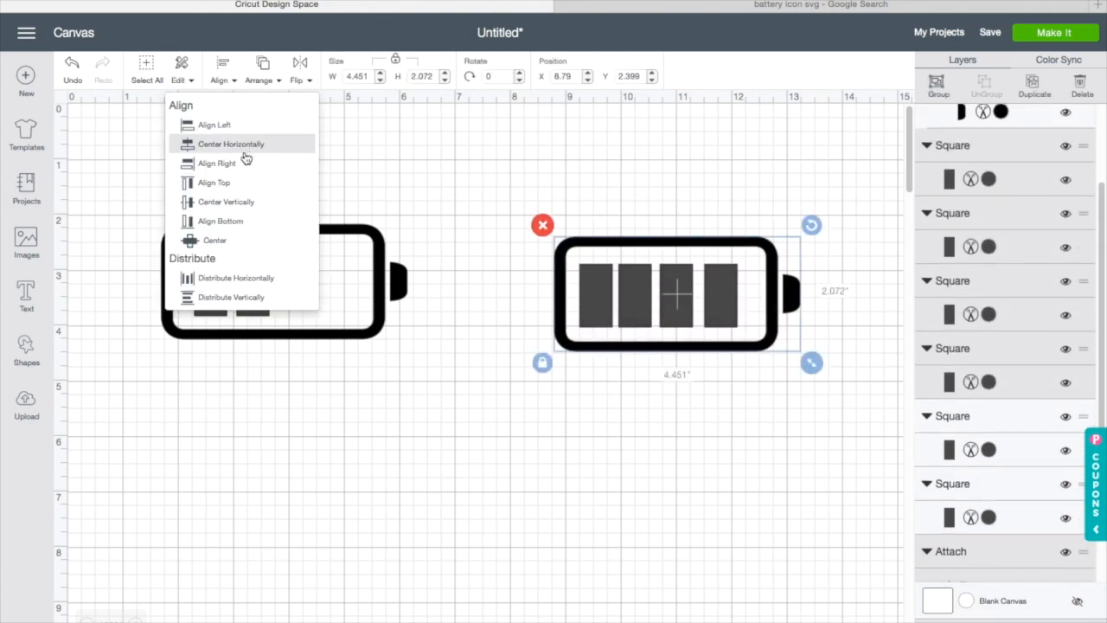
{"action": "left_click", "coordinate": [260, 209]}
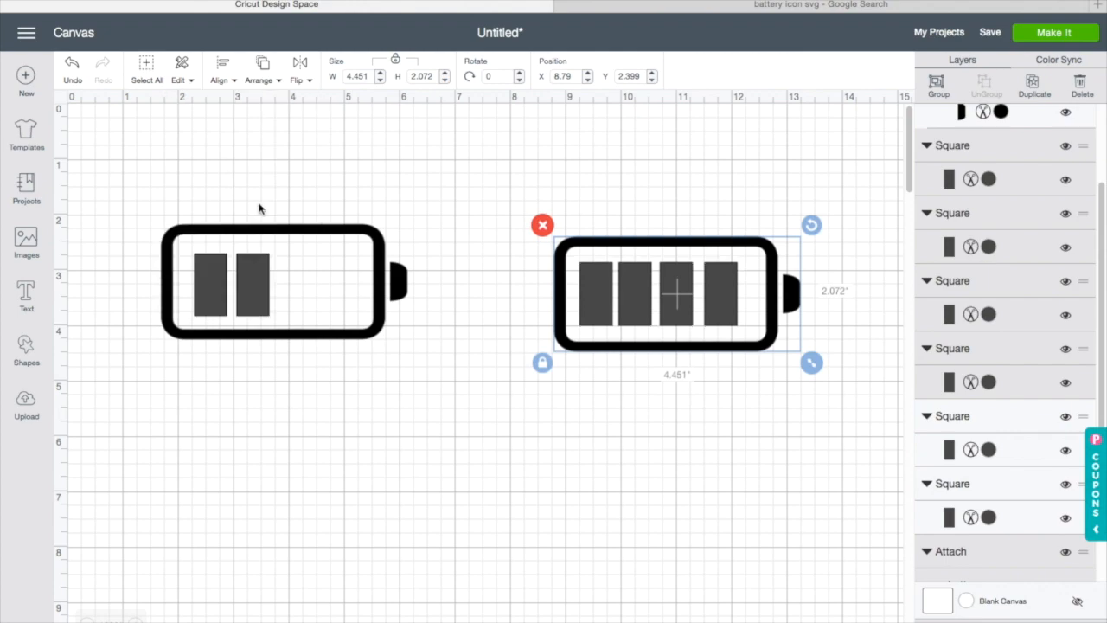
{"action": "left_click", "coordinate": [231, 81]}
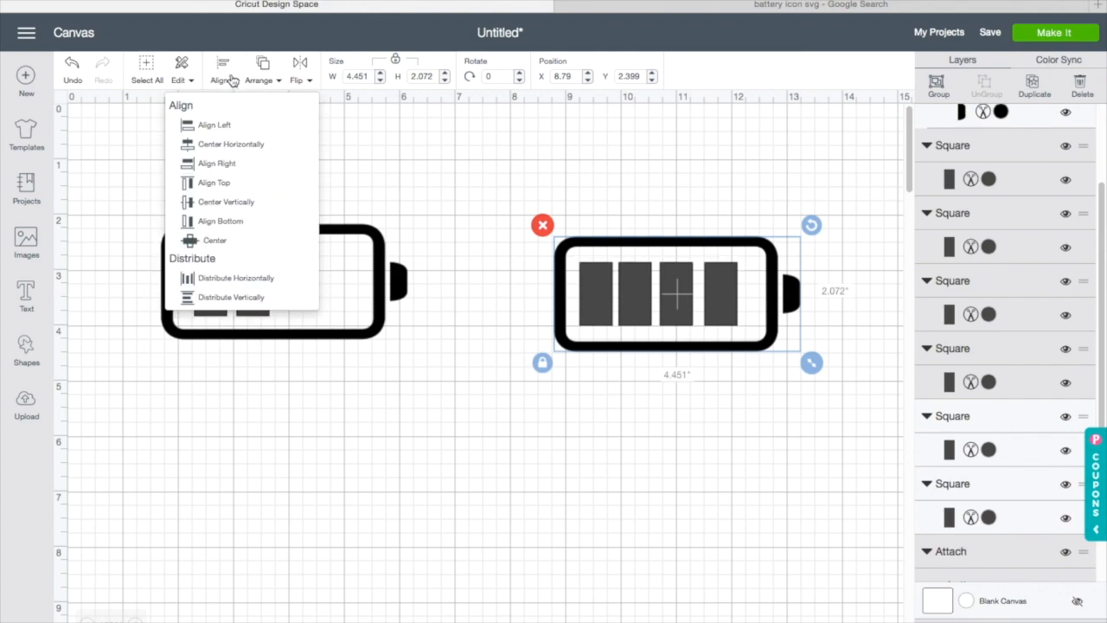
{"action": "left_click", "coordinate": [266, 211]}
Step: Select the left battery with its bars and center them vertically
{"action": "left_click", "coordinate": [136, 208]}
{"action": "left_click_drag", "start_coordinate": [135, 208], "coordinate": [450, 346]}
{"action": "left_click", "coordinate": [229, 80]}
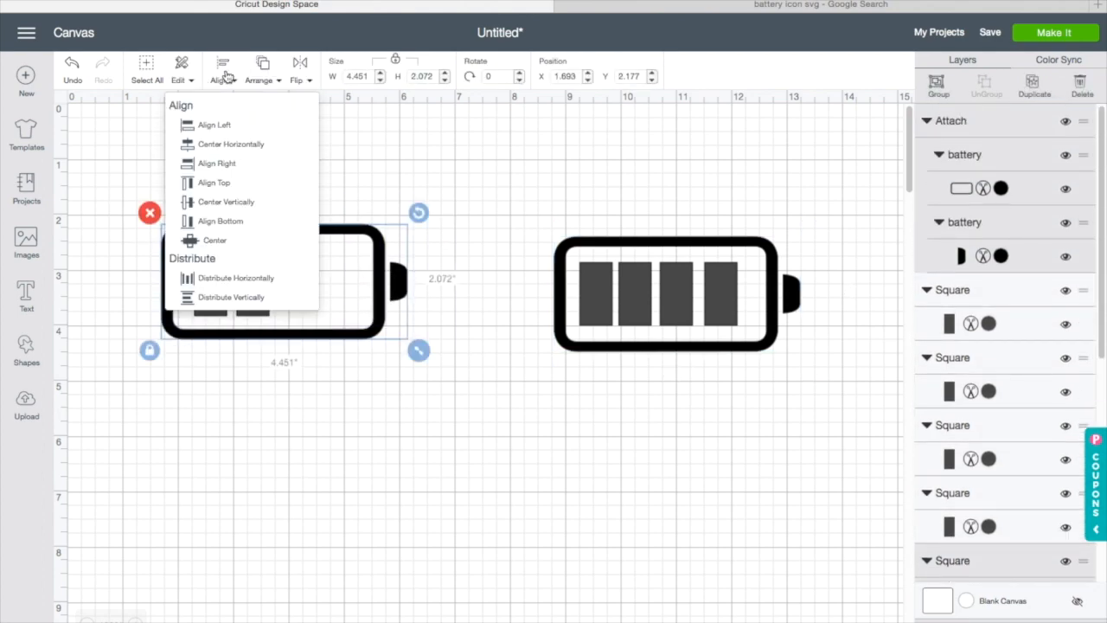
{"action": "left_click", "coordinate": [247, 201]}
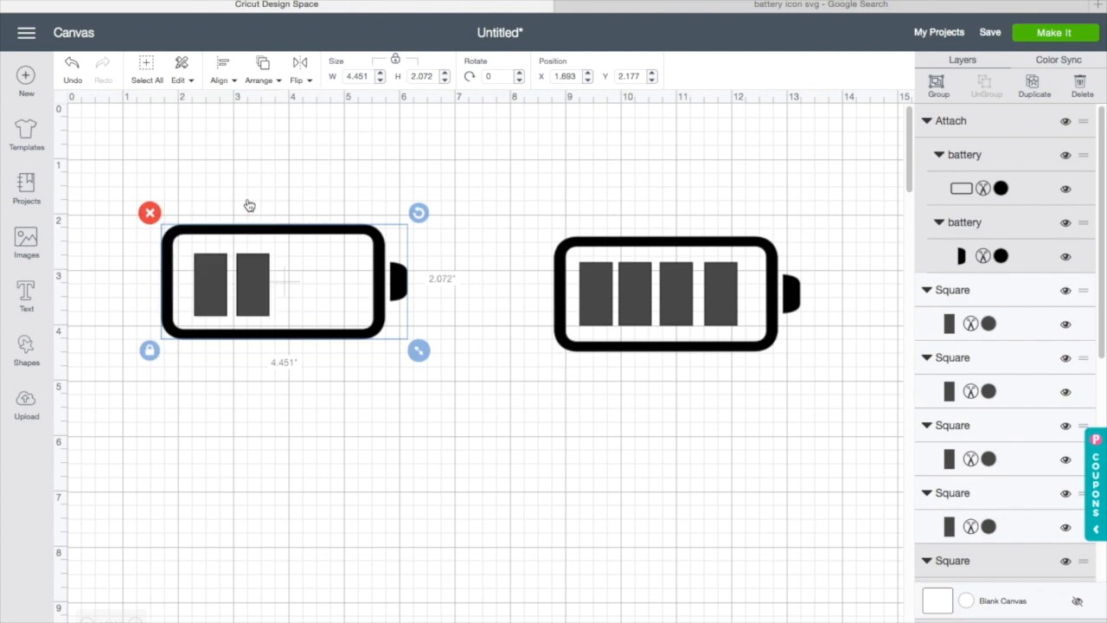
Step: Attach the left battery's frame and bars together and move it down the canvas
{"action": "left_click", "coordinate": [522, 414]}
{"action": "left_click_drag", "start_coordinate": [97, 181], "coordinate": [417, 353]}
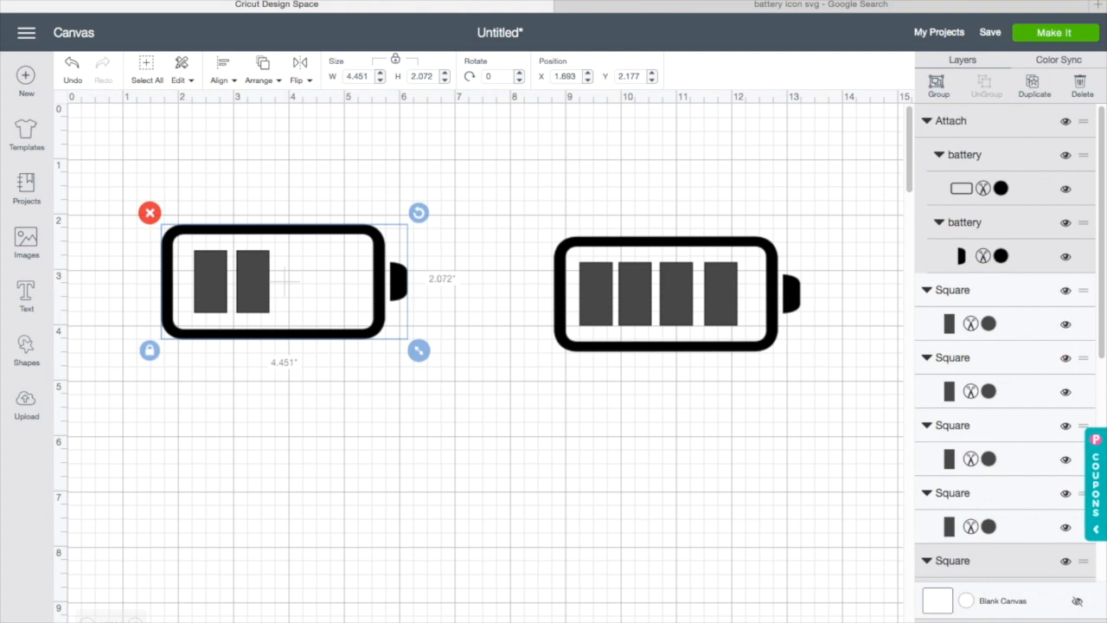
{"action": "left_click", "coordinate": [1009, 619]}
{"action": "left_click_drag", "start_coordinate": [259, 304], "coordinate": [247, 528]}
Step: Move the full battery down beside the left one and unhide the charging battery layer
{"action": "left_click_drag", "start_coordinate": [528, 231], "coordinate": [874, 342]}
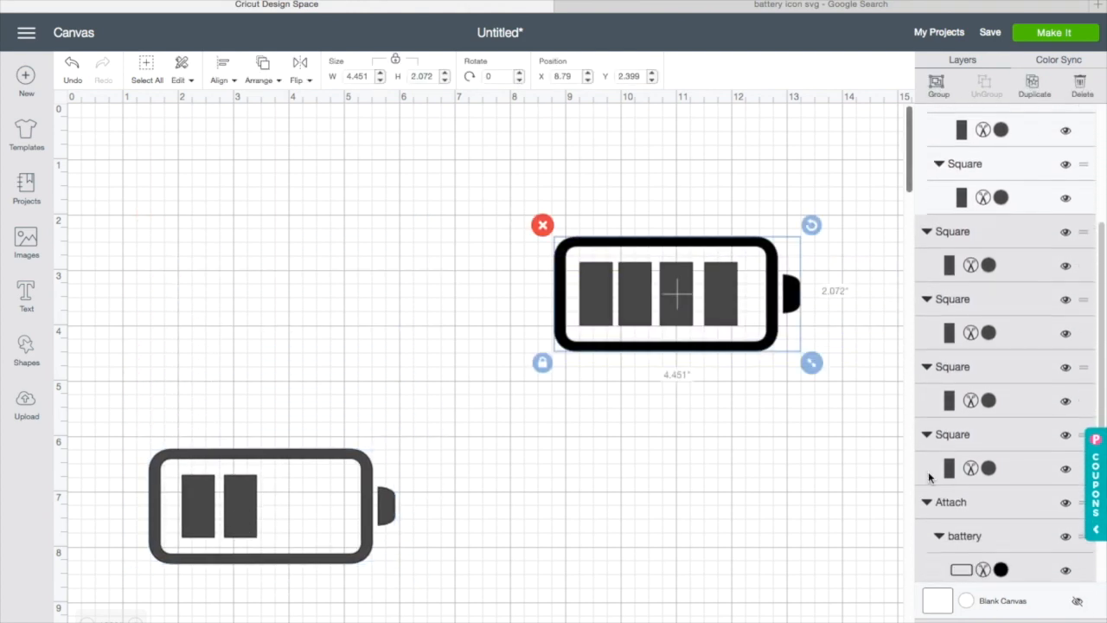
{"action": "left_click_drag", "start_coordinate": [677, 294], "coordinate": [596, 502]}
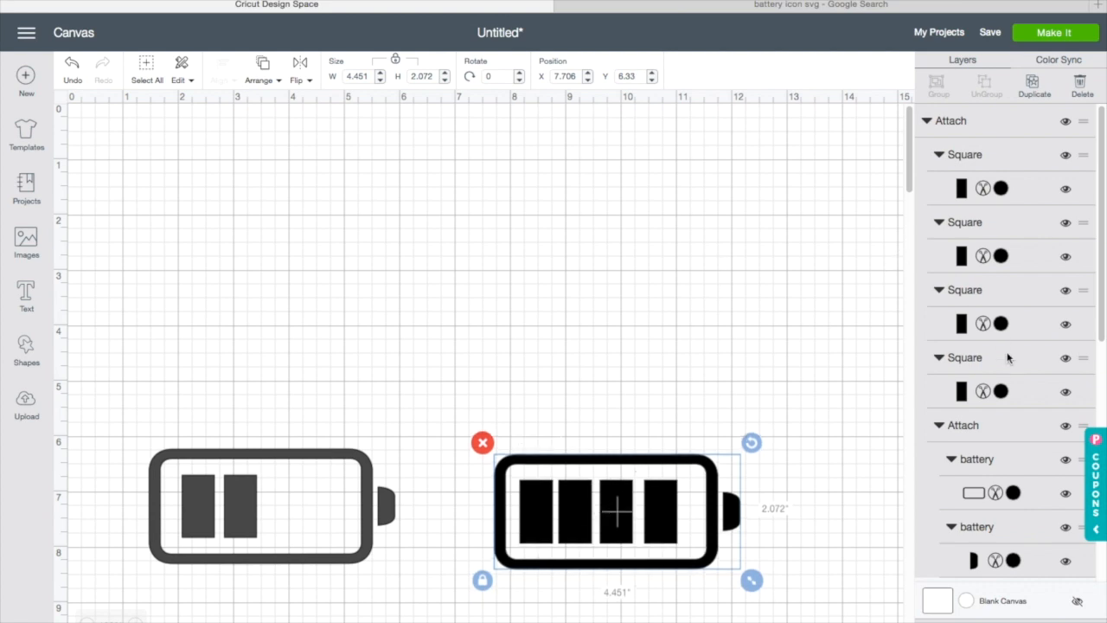
{"action": "scroll", "coordinate": [1002, 344], "scroll_direction": "down", "scroll_amount": 5}
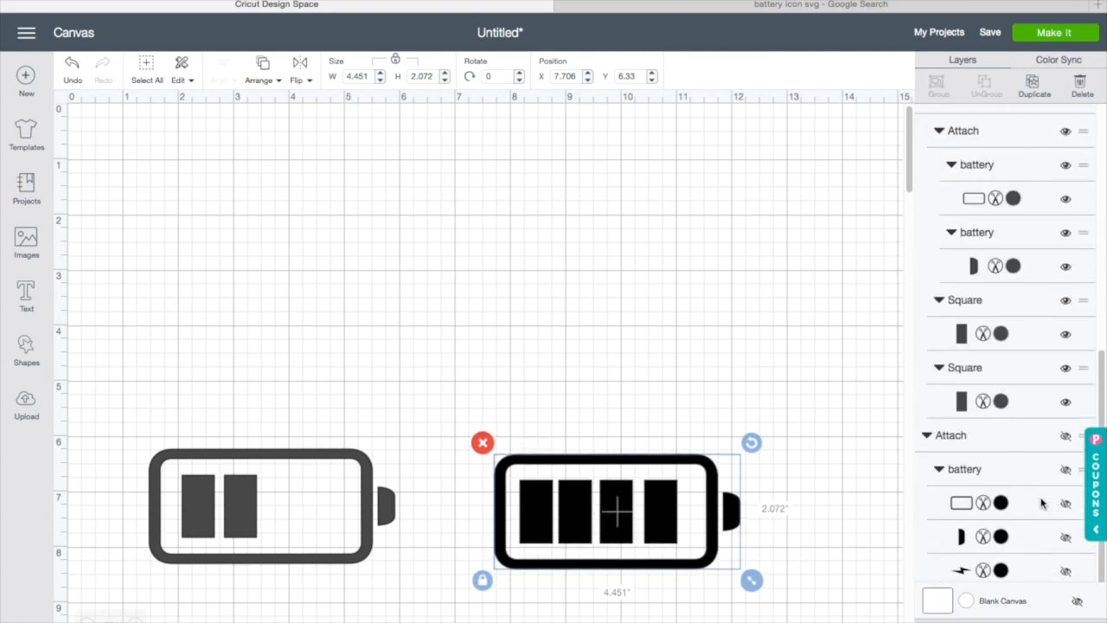
{"action": "left_click", "coordinate": [1066, 469]}
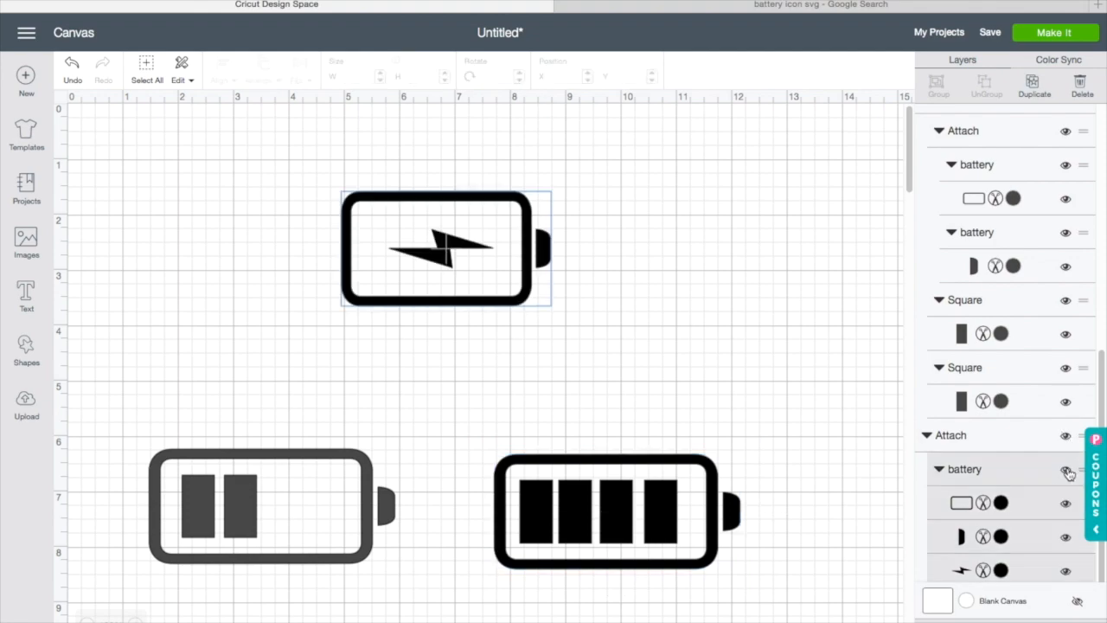
Step: Duplicate the full battery and place the copy beside the charging battery
{"action": "left_click", "coordinate": [410, 437]}
{"action": "left_click_drag", "start_coordinate": [428, 303], "coordinate": [430, 306]}
{"action": "left_click", "coordinate": [498, 494]}
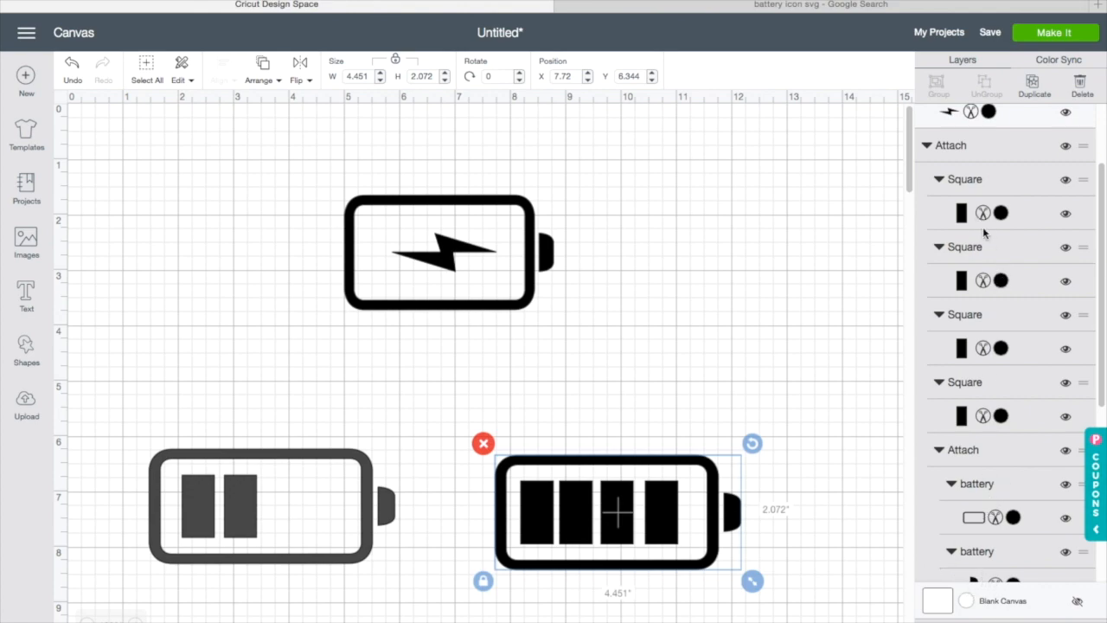
{"action": "left_click", "coordinate": [1035, 82]}
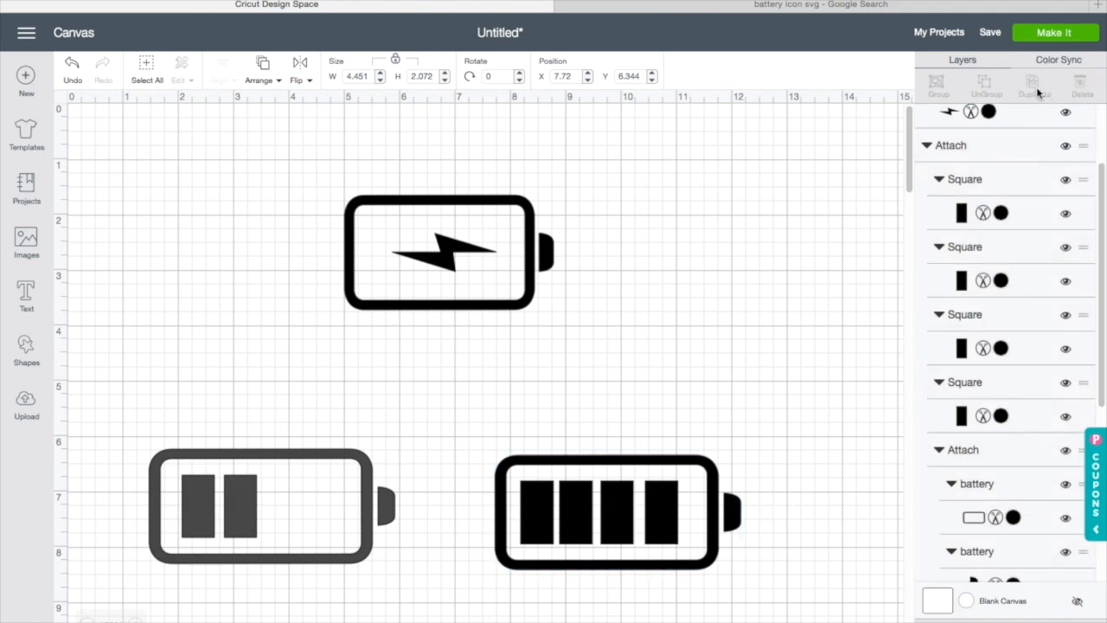
{"action": "left_click_drag", "start_coordinate": [689, 508], "coordinate": [680, 251]}
Step: Ungroup the charging battery and delete its frame and tip, keeping only the lightning bolt
{"action": "left_click", "coordinate": [511, 256]}
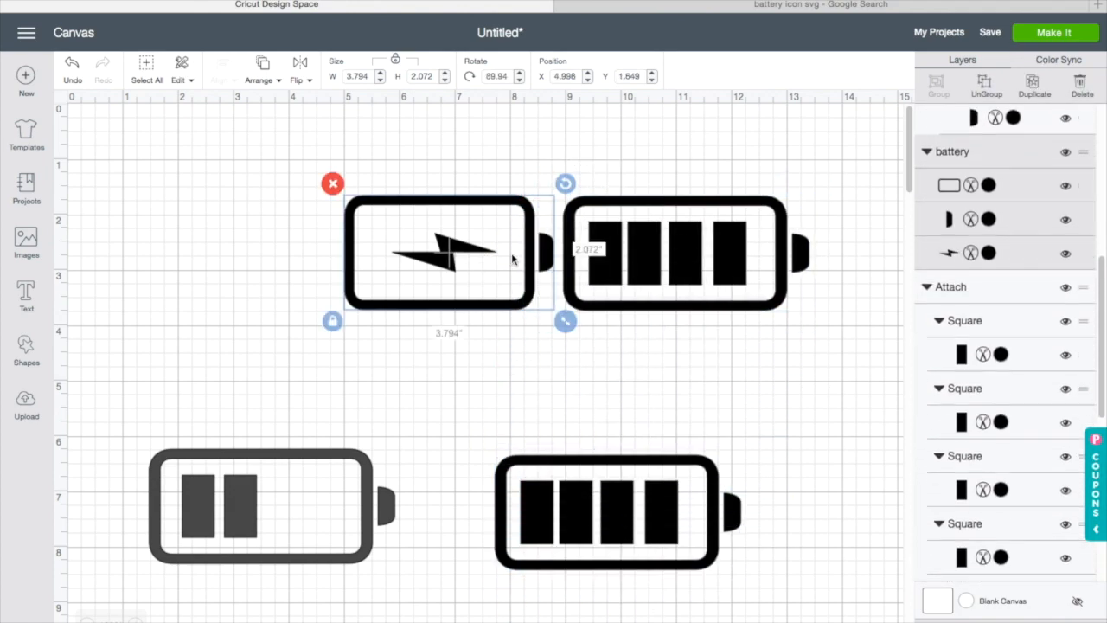
{"action": "left_click", "coordinate": [986, 82]}
{"action": "left_click_drag", "start_coordinate": [529, 275], "coordinate": [517, 313]}
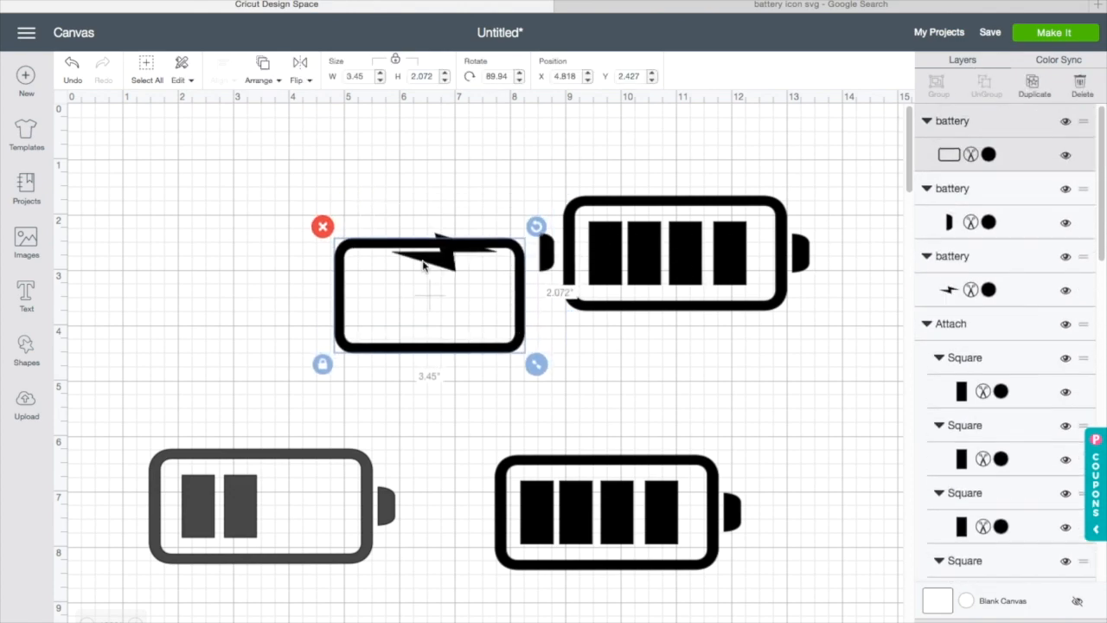
{"action": "left_click", "coordinate": [324, 222]}
{"action": "left_click", "coordinate": [545, 261]}
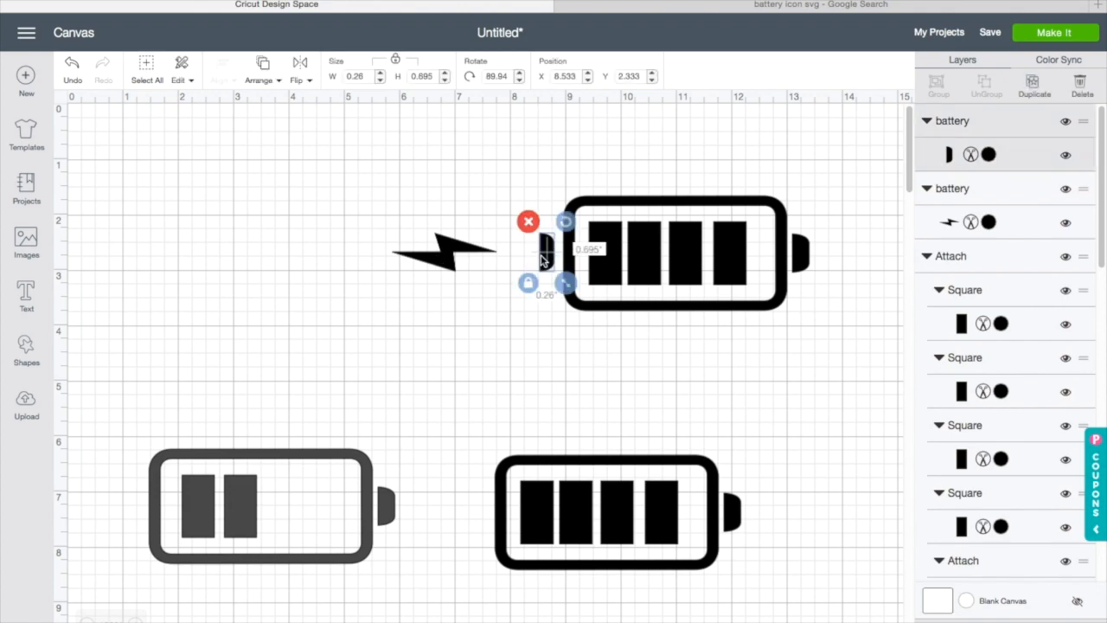
{"action": "left_click", "coordinate": [524, 221]}
Step: Reposition the battery copy slightly and detach its bars from the frame
{"action": "left_click_drag", "start_coordinate": [699, 251], "coordinate": [734, 243]}
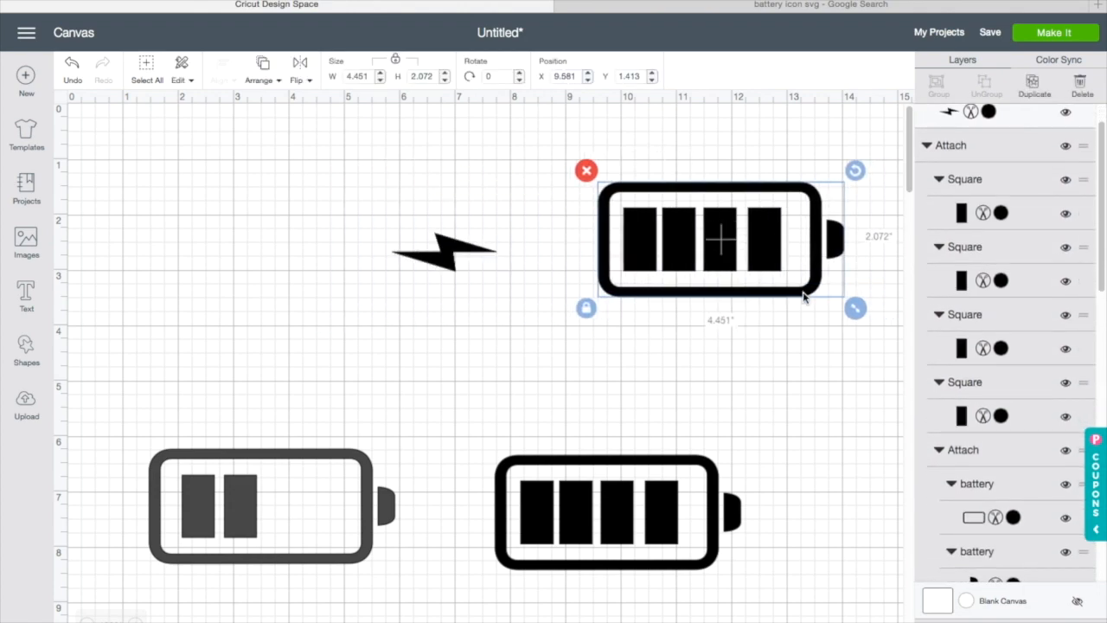
{"action": "left_click", "coordinate": [587, 260]}
{"action": "left_click_drag", "start_coordinate": [586, 179], "coordinate": [861, 312]}
{"action": "left_click", "coordinate": [1010, 621]}
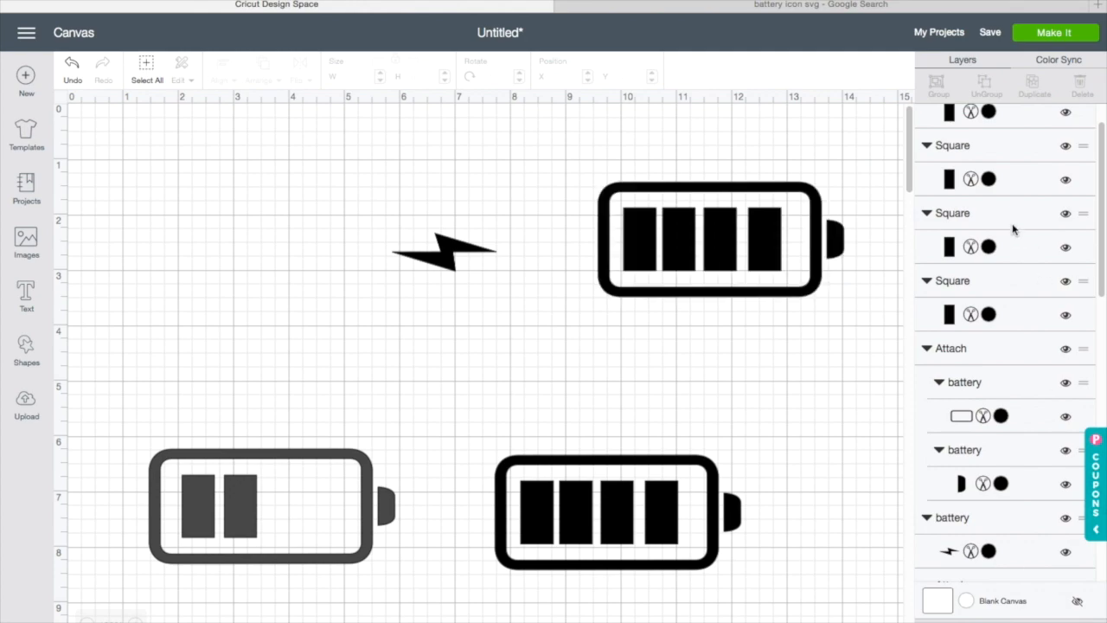
Step: Delete all four bars from the battery copy
{"action": "scroll", "coordinate": [804, 285], "scroll_direction": "down", "scroll_amount": 1}
{"action": "left_click", "coordinate": [770, 251]}
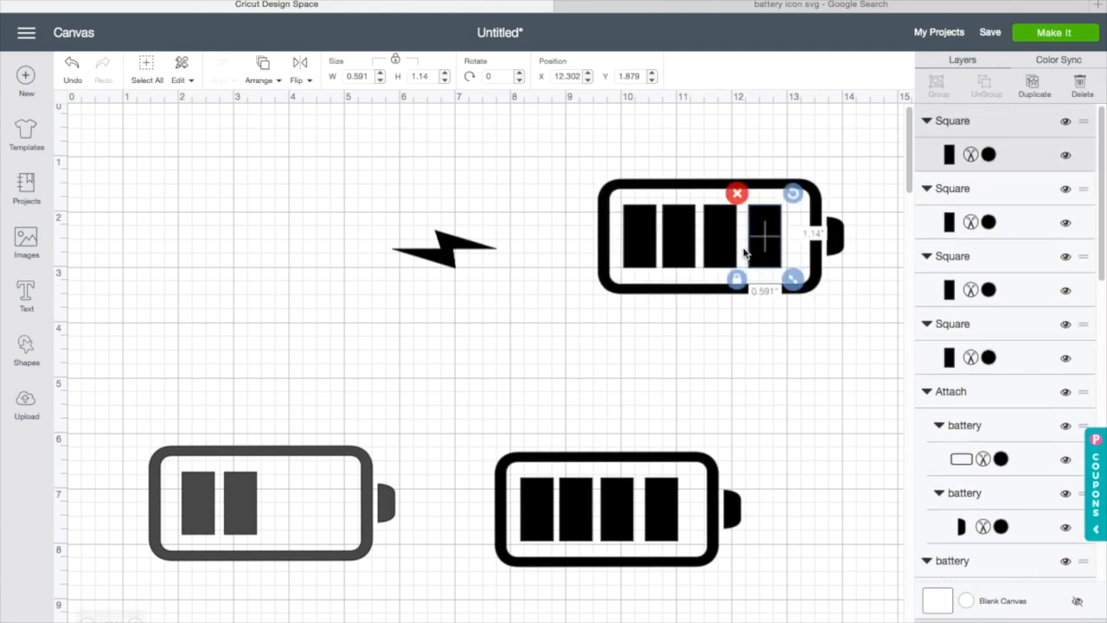
{"action": "left_click", "coordinate": [736, 192]}
{"action": "left_click", "coordinate": [718, 226]}
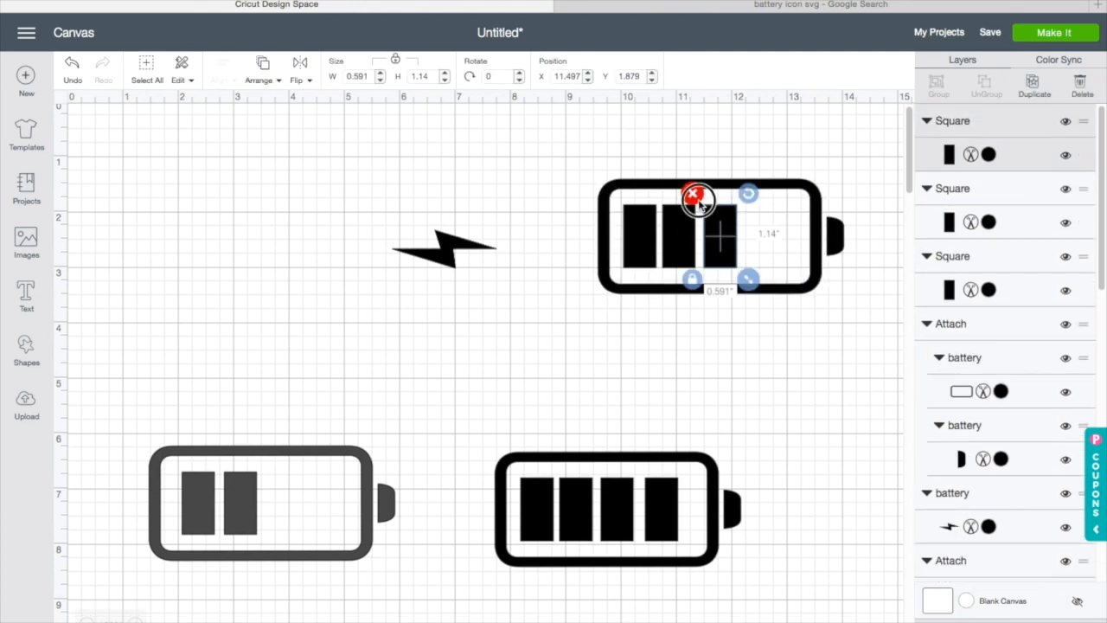
{"action": "left_click", "coordinate": [693, 192]}
{"action": "left_click", "coordinate": [683, 239]}
{"action": "left_click", "coordinate": [648, 191]}
{"action": "left_click", "coordinate": [647, 235]}
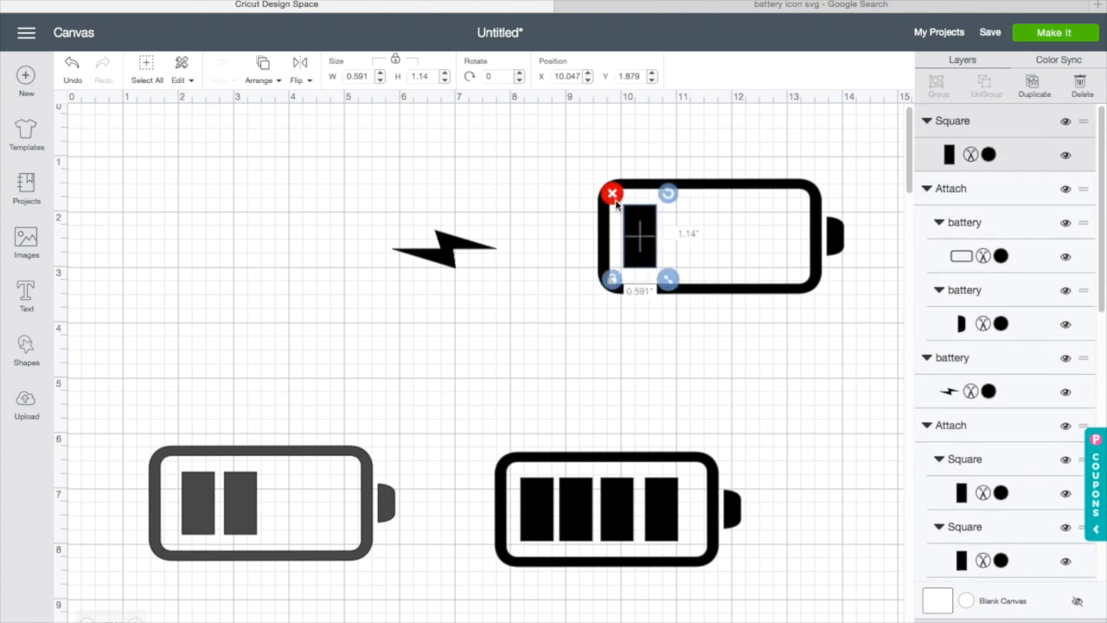
{"action": "left_click", "coordinate": [610, 191]}
Step: Move the lightning bolt into the empty battery frame and center it horizontally
{"action": "left_click_drag", "start_coordinate": [441, 255], "coordinate": [704, 241]}
{"action": "left_click_drag", "start_coordinate": [547, 154], "coordinate": [917, 303]}
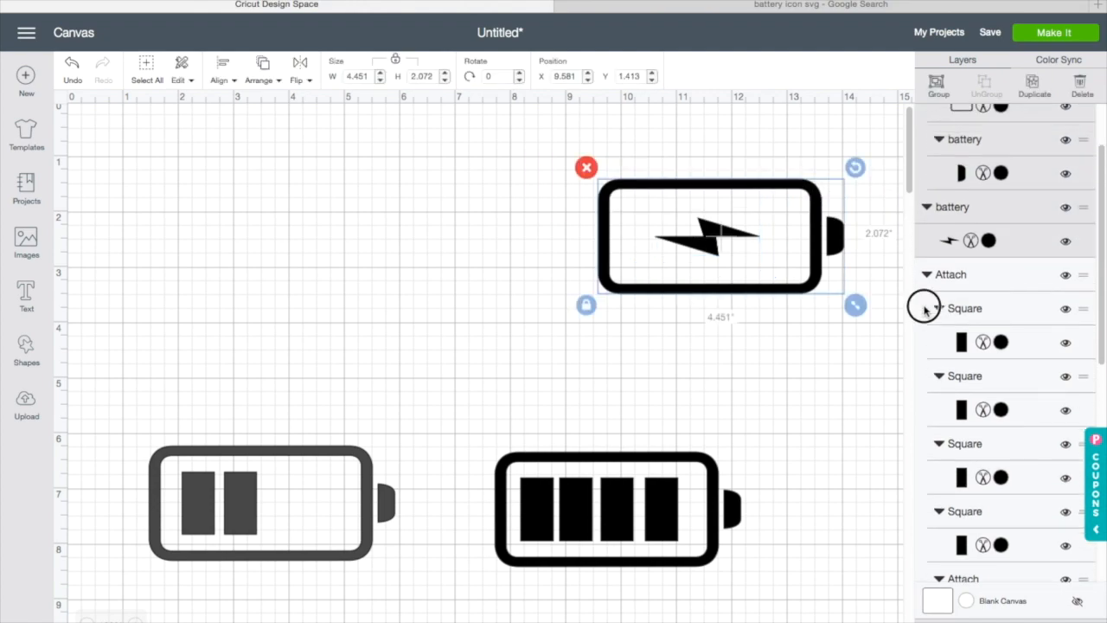
{"action": "left_click", "coordinate": [263, 78]}
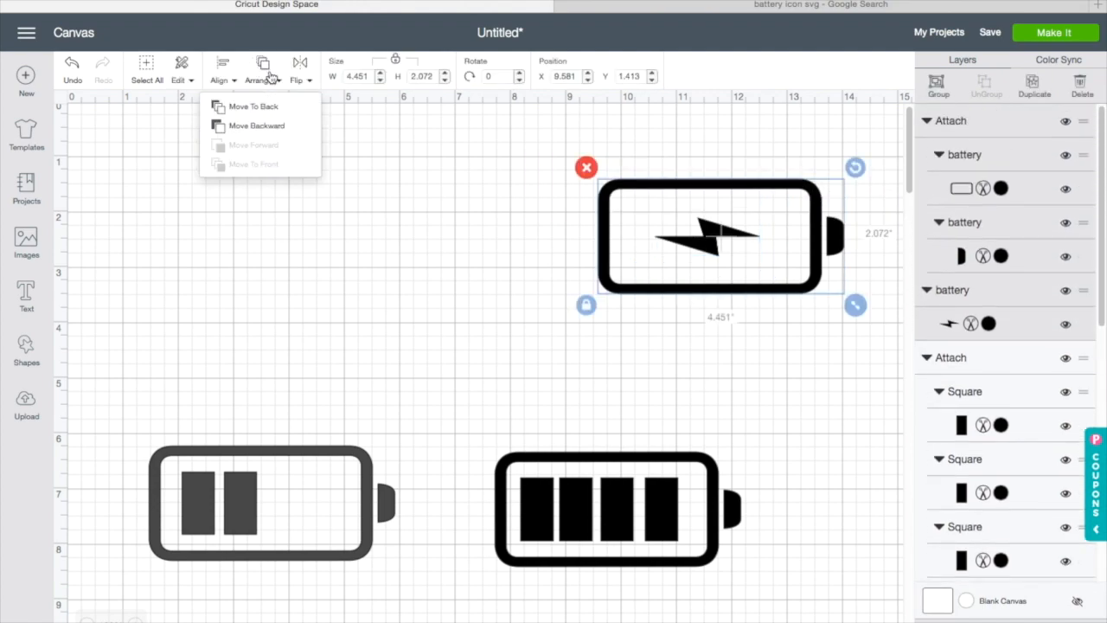
{"action": "left_click", "coordinate": [219, 79]}
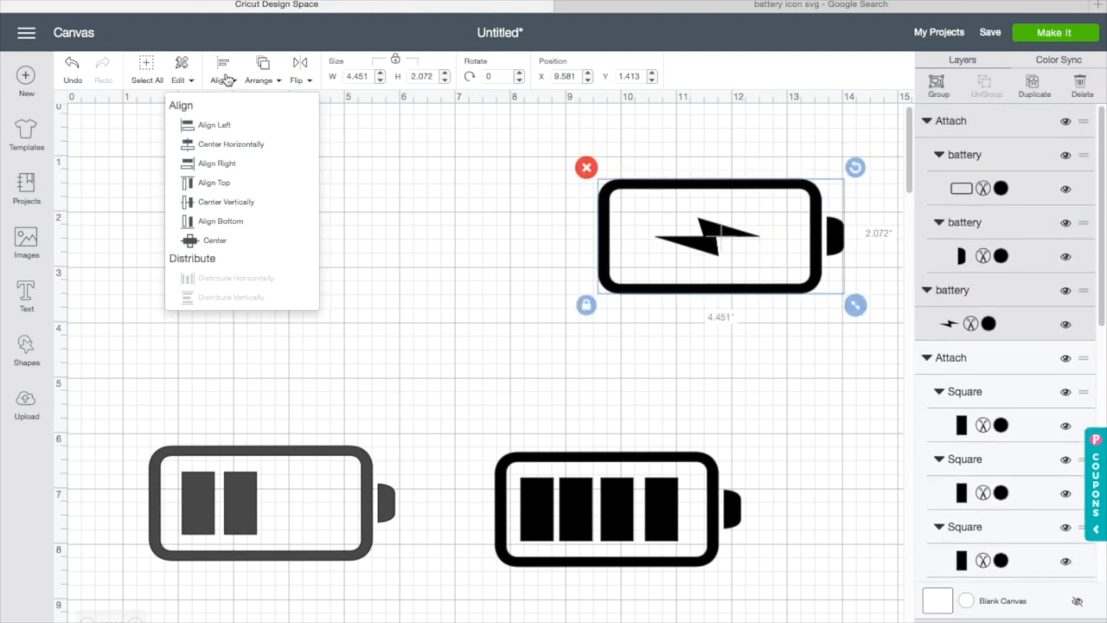
{"action": "left_click", "coordinate": [223, 149]}
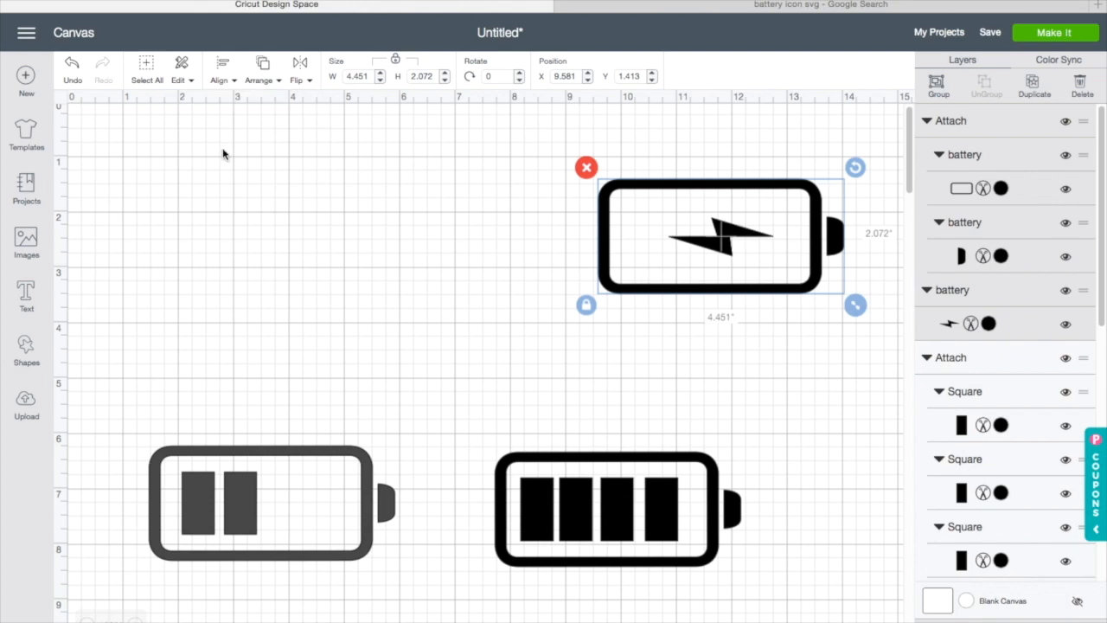
Step: Attach the lightning bolt to its frame and move the charging battery to the upper middle
{"action": "left_click", "coordinate": [459, 240]}
{"action": "left_click_drag", "start_coordinate": [484, 134], "coordinate": [873, 341]}
{"action": "left_click", "coordinate": [1011, 620]}
{"action": "left_click_drag", "start_coordinate": [732, 222], "coordinate": [416, 235]}
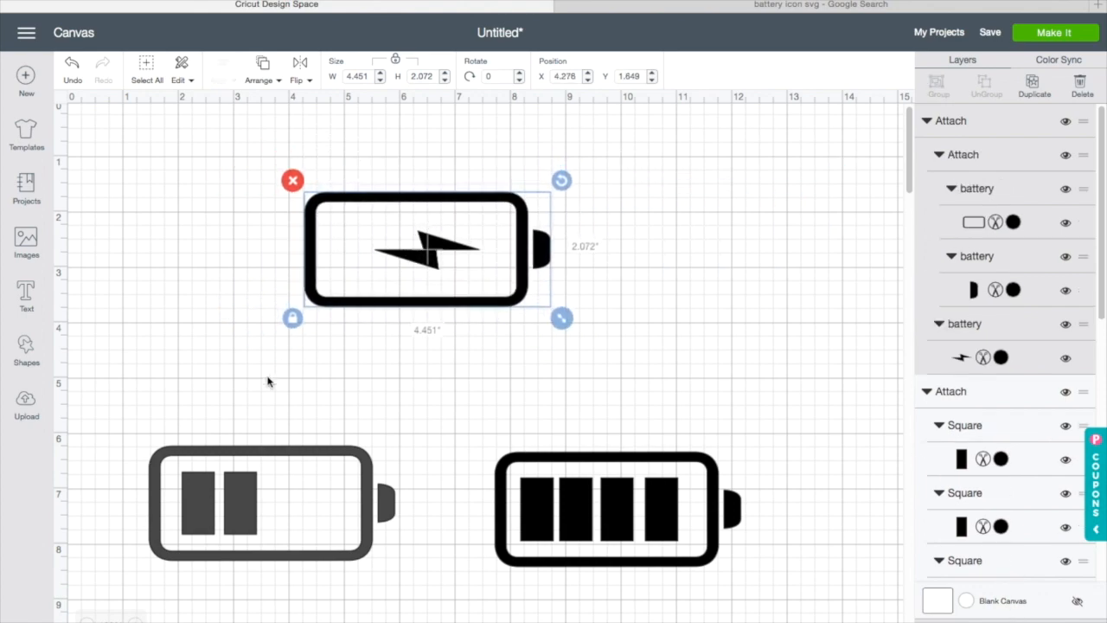
Step: Move the half and full batteries up beneath the charging battery
{"action": "left_click_drag", "start_coordinate": [250, 494], "coordinate": [251, 454]}
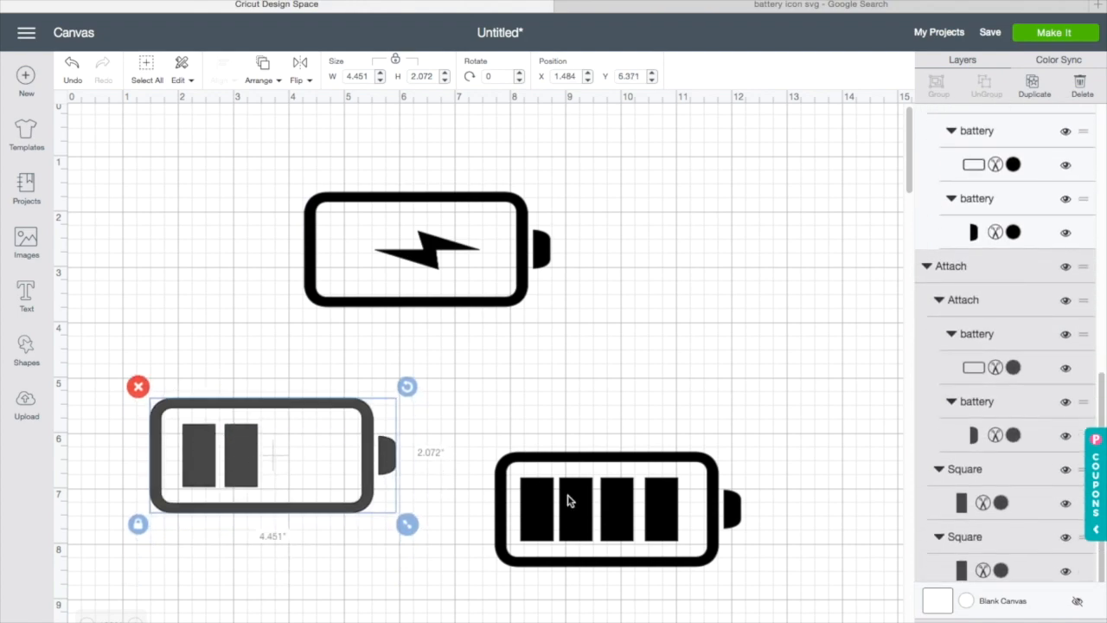
{"action": "left_click_drag", "start_coordinate": [566, 501], "coordinate": [563, 443]}
{"action": "left_click_drag", "start_coordinate": [340, 467], "coordinate": [349, 462]}
{"action": "left_click", "coordinate": [411, 295]}
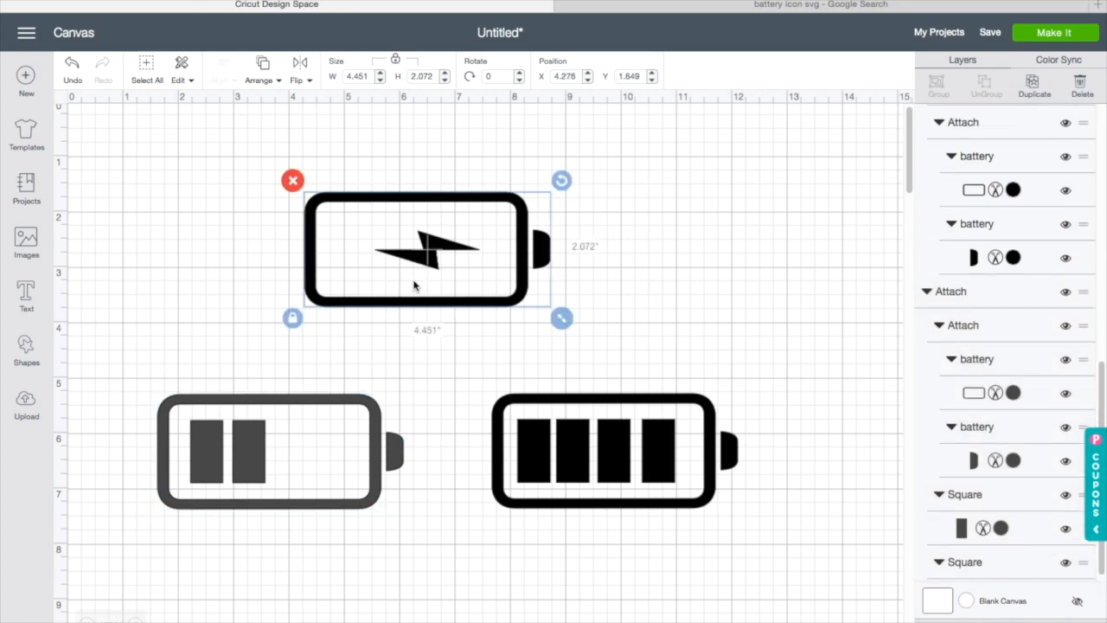
Step: Start a new text box and choose the Krungthep font from the fonts searched with k
{"action": "left_click", "coordinate": [19, 292]}
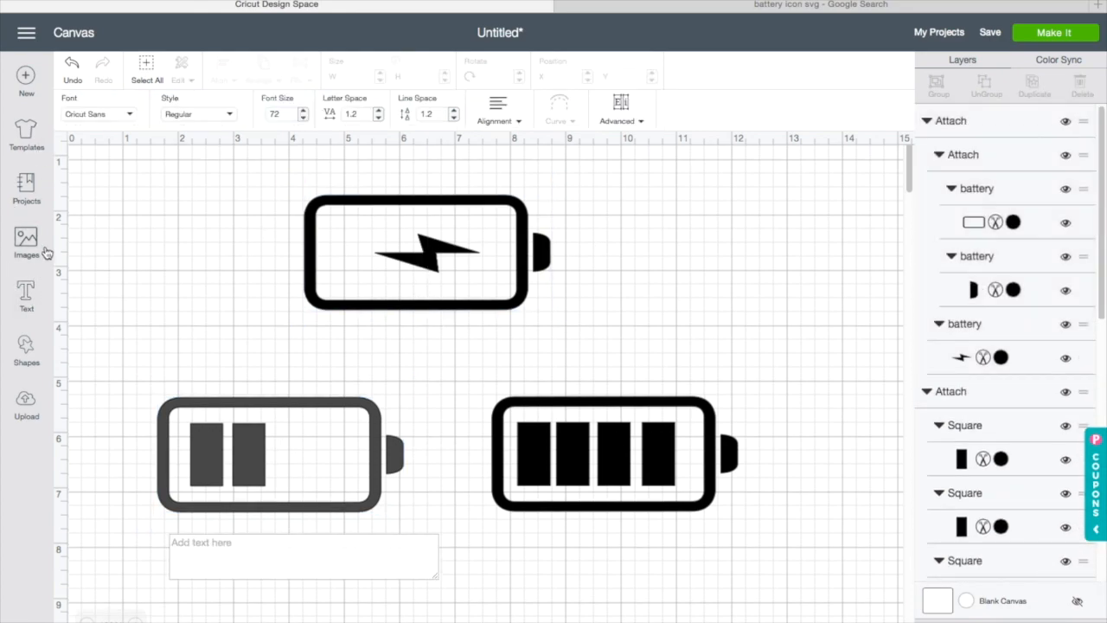
{"action": "left_click", "coordinate": [99, 112]}
{"action": "left_click", "coordinate": [631, 75]}
{"action": "type", "text": "k"}
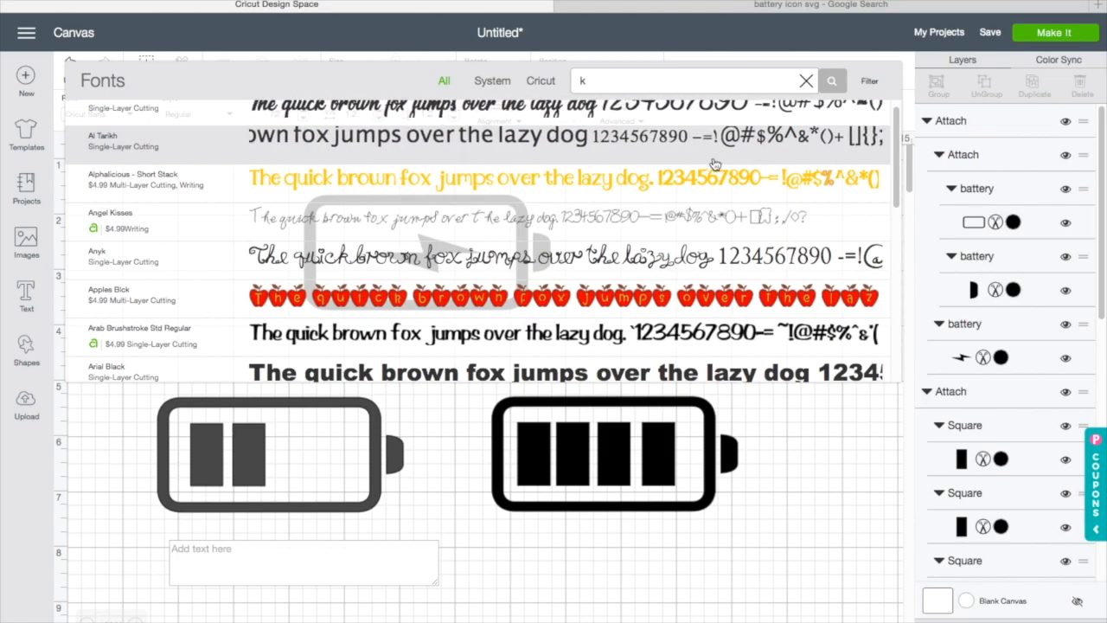
{"action": "scroll", "coordinate": [720, 167], "scroll_direction": "down", "scroll_amount": 5}
{"action": "scroll", "coordinate": [721, 167], "scroll_direction": "down", "scroll_amount": 15}
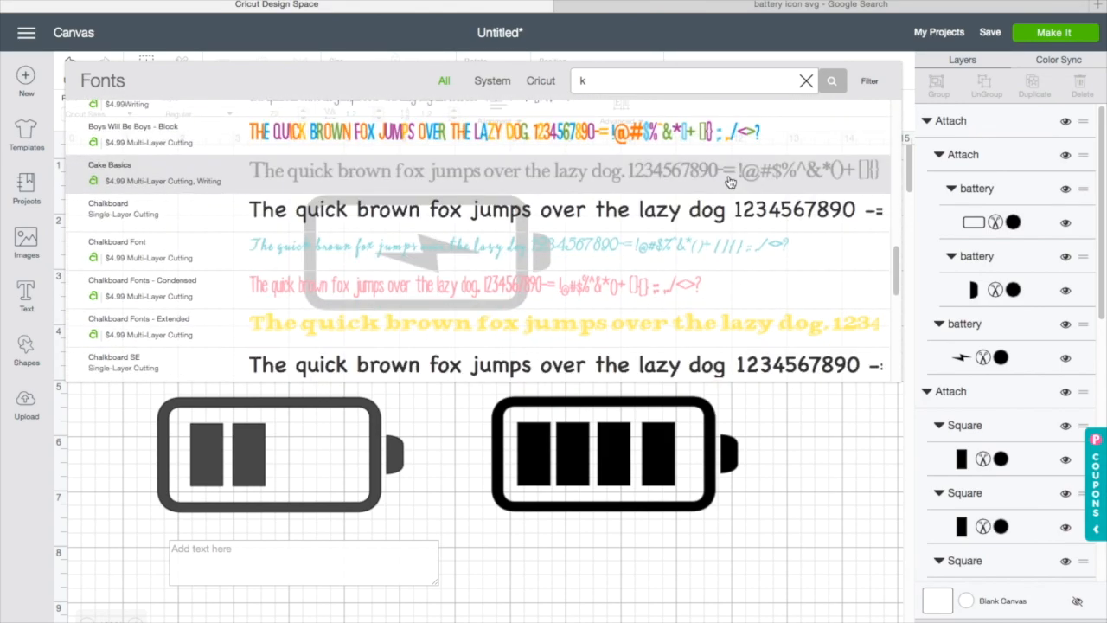
{"action": "scroll", "coordinate": [749, 184], "scroll_direction": "down", "scroll_amount": 10}
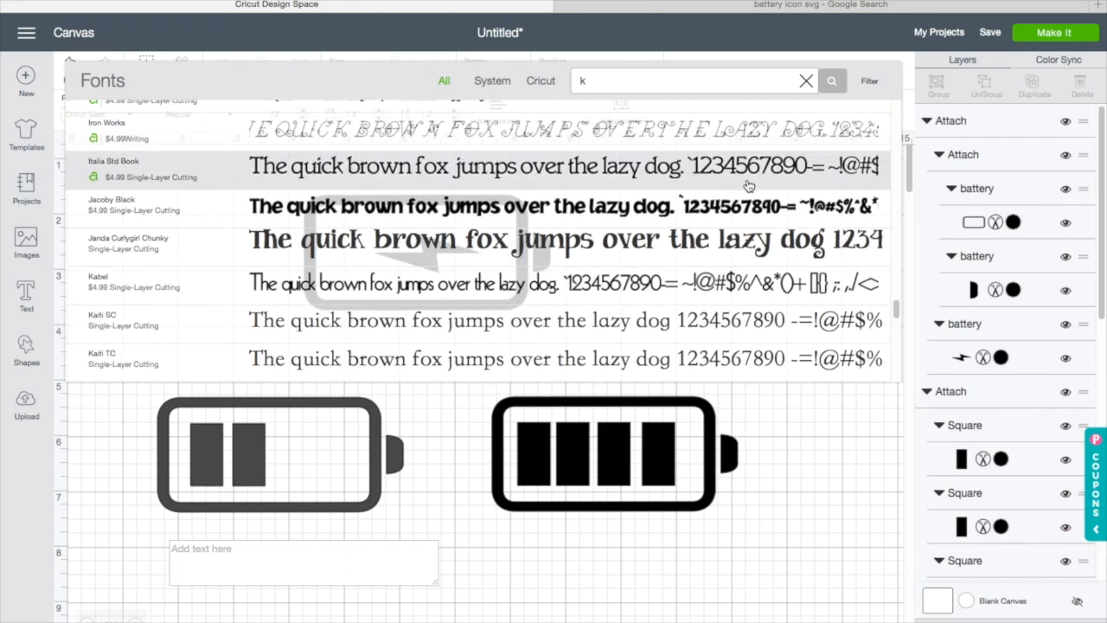
{"action": "scroll", "coordinate": [756, 189], "scroll_direction": "down", "scroll_amount": 5}
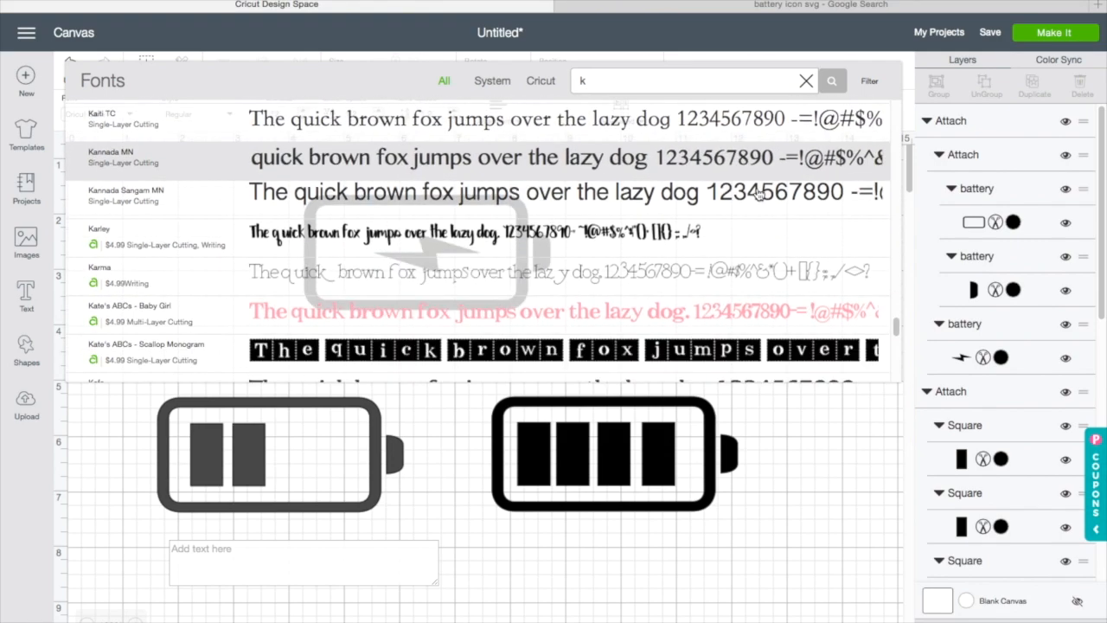
{"action": "scroll", "coordinate": [757, 195], "scroll_direction": "down", "scroll_amount": 4}
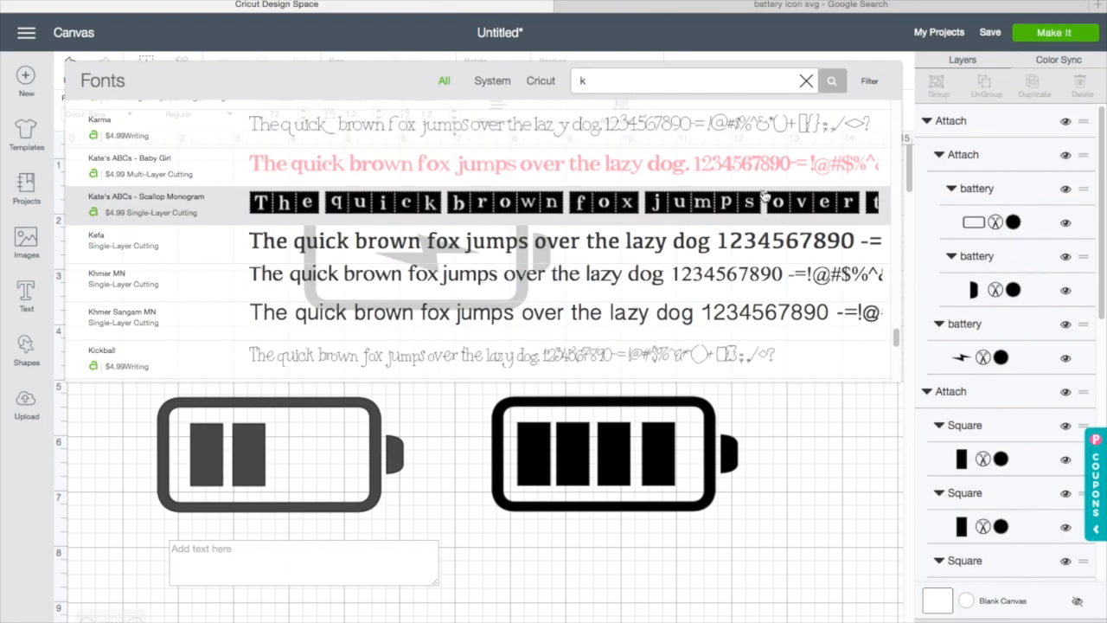
{"action": "scroll", "coordinate": [766, 196], "scroll_direction": "down", "scroll_amount": 5}
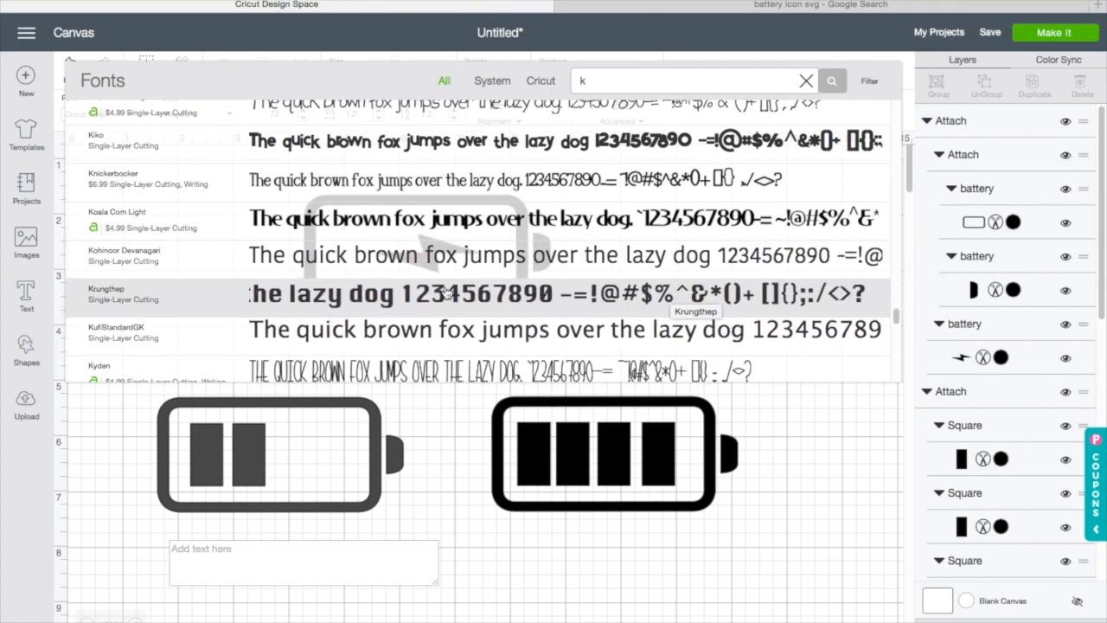
{"action": "left_click", "coordinate": [169, 303]}
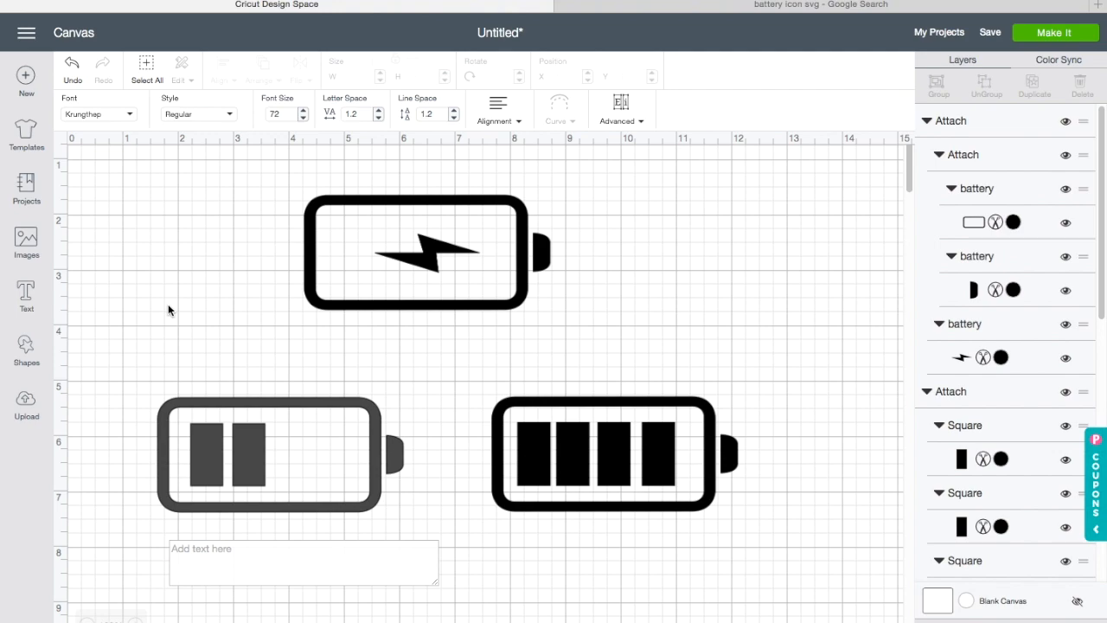
Step: Nudge the charging battery slightly lower, add the text Mom and place it above the charging battery
{"action": "left_click_drag", "start_coordinate": [382, 222], "coordinate": [386, 243]}
{"action": "left_click", "coordinate": [26, 294]}
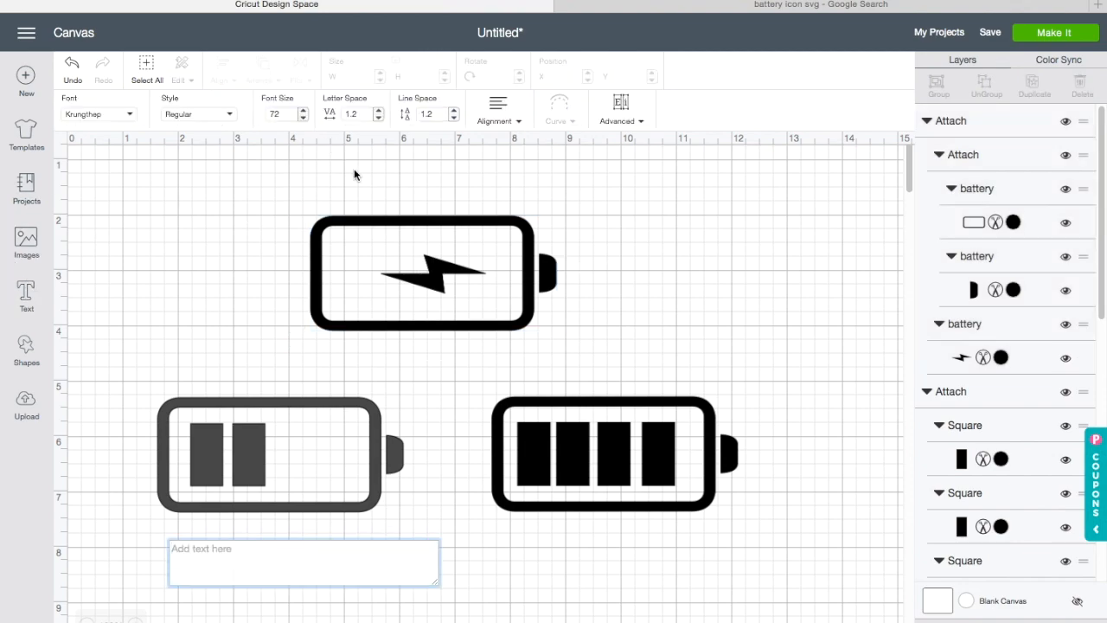
{"action": "left_click", "coordinate": [373, 186]}
{"action": "left_click", "coordinate": [26, 294]}
{"action": "type", "text": "Mom"}
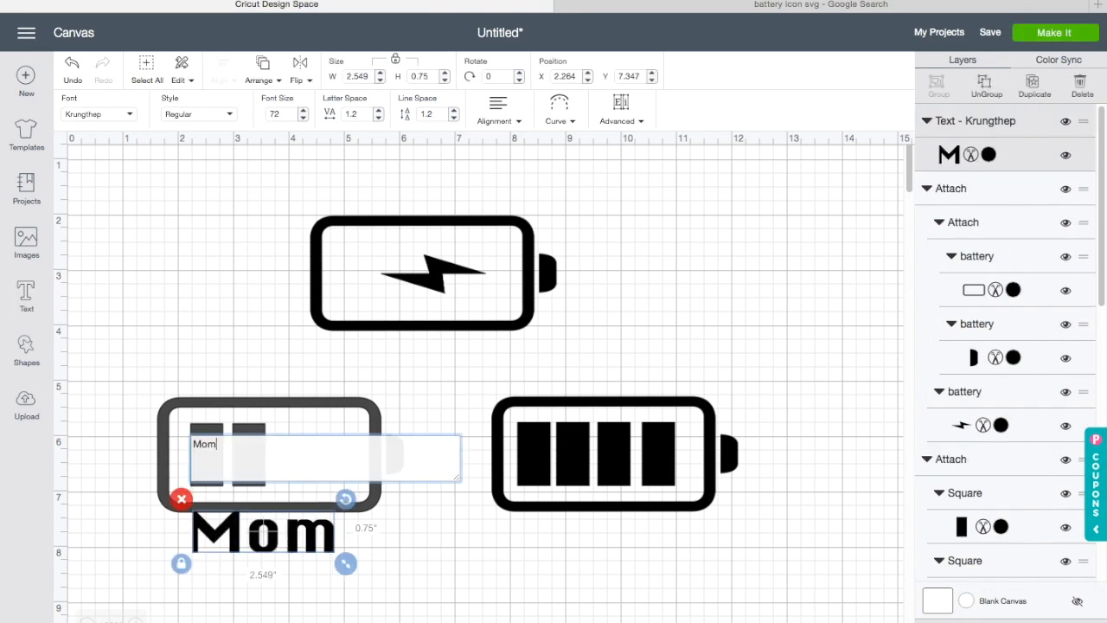
{"action": "left_click_drag", "start_coordinate": [321, 552], "coordinate": [552, 288]}
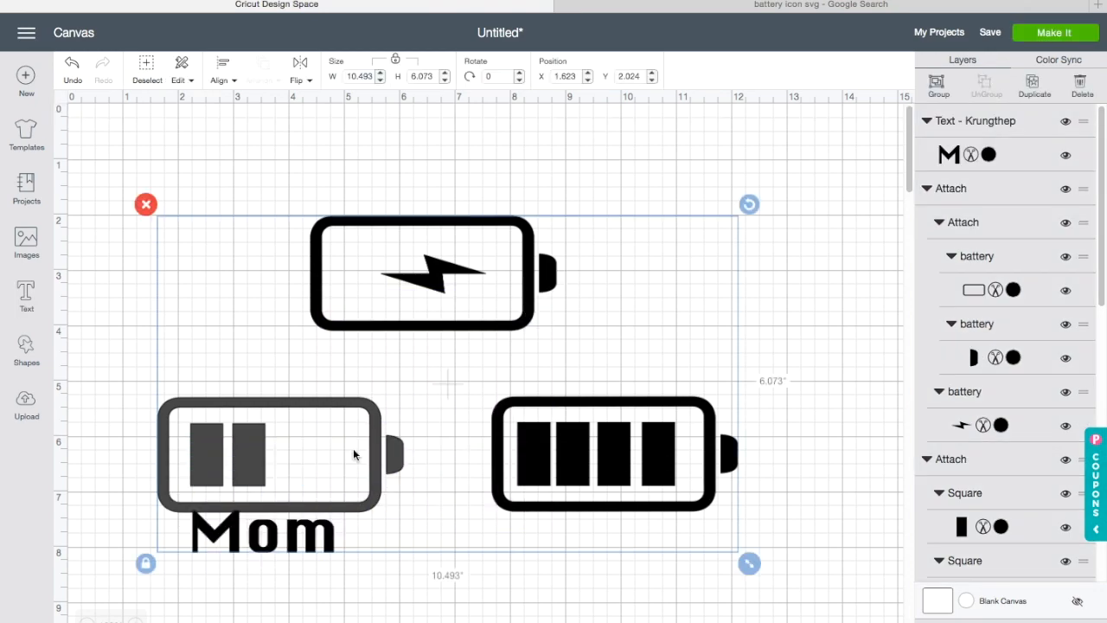
{"action": "left_click", "coordinate": [308, 603]}
{"action": "left_click_drag", "start_coordinate": [288, 535], "coordinate": [448, 180]}
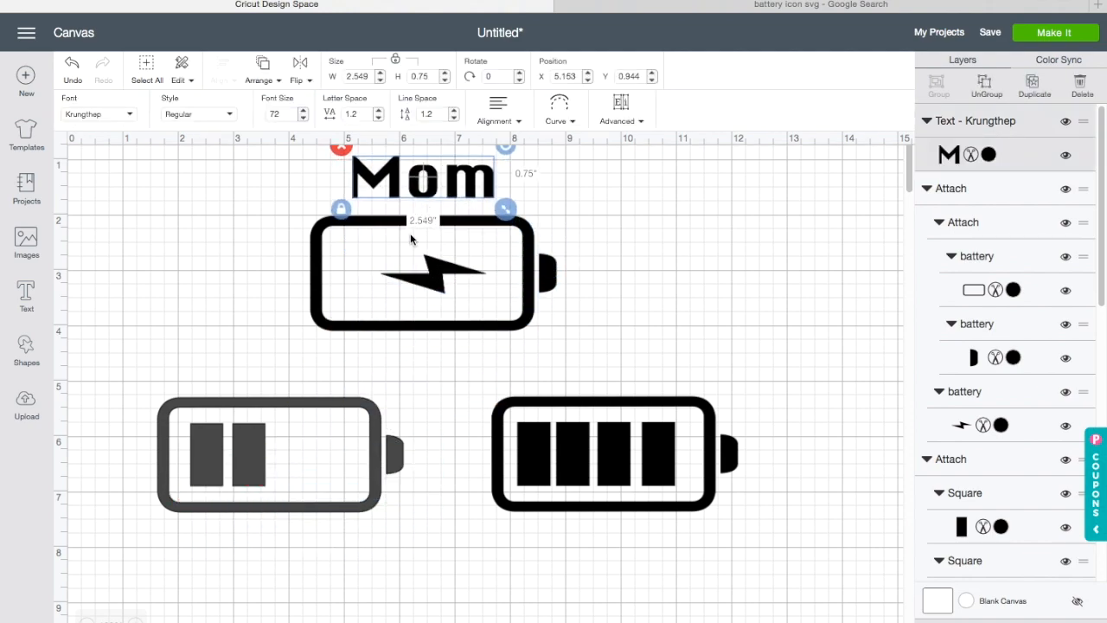
Step: Add the text Dad, place it above the half battery and shrink it slightly
{"action": "left_click", "coordinate": [26, 294]}
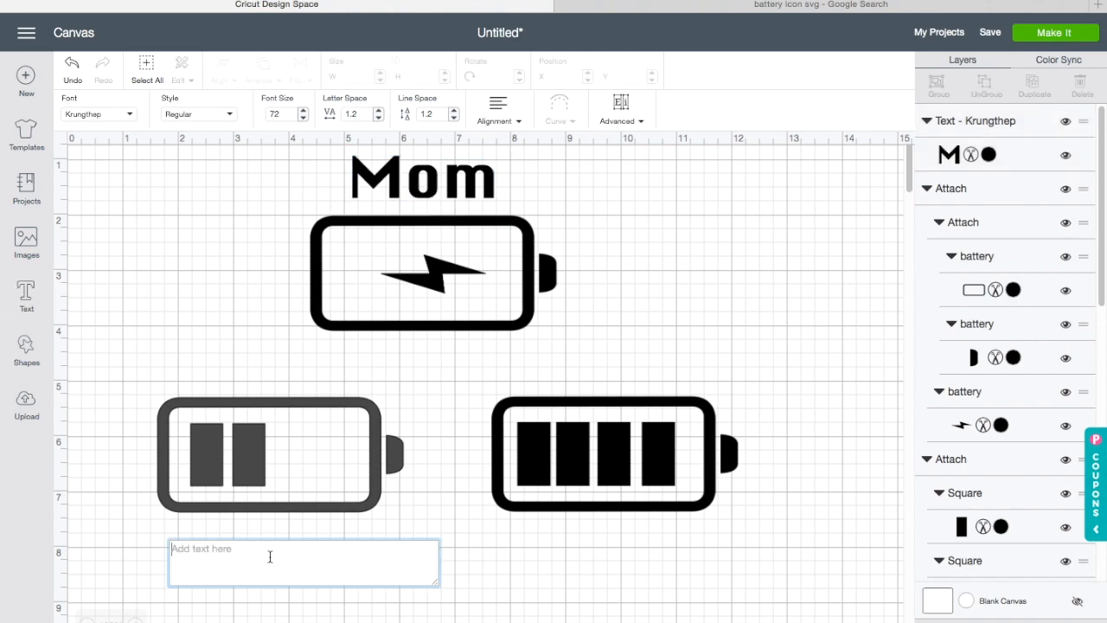
{"action": "type", "text": "Dad"}
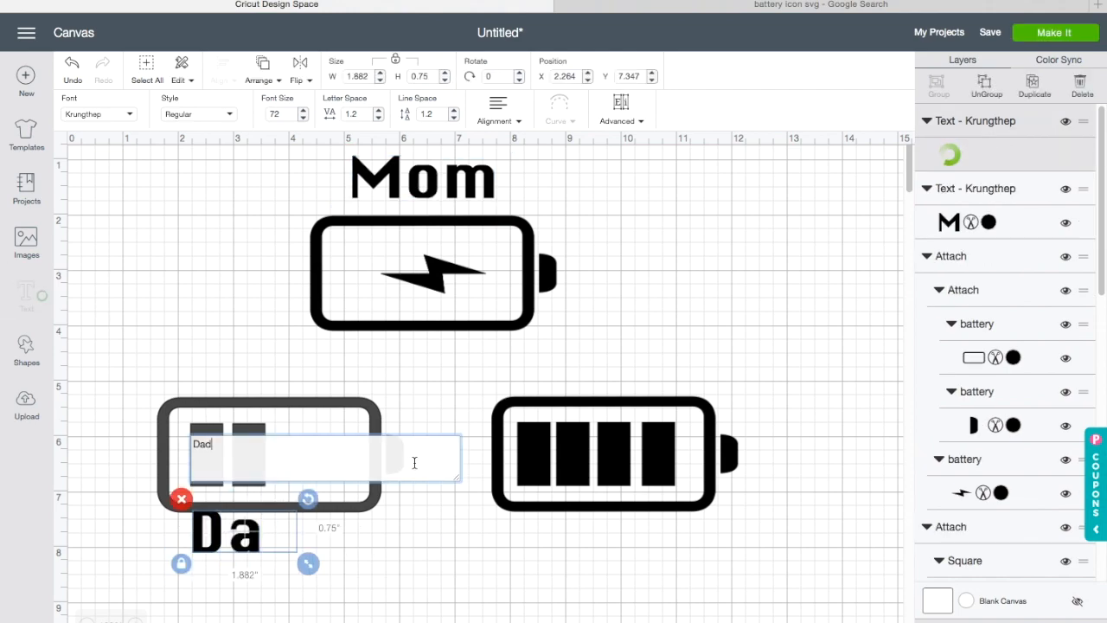
{"action": "left_click", "coordinate": [366, 605]}
{"action": "left_click_drag", "start_coordinate": [265, 549], "coordinate": [271, 369]}
{"action": "left_click", "coordinate": [279, 588]}
{"action": "mouse_move", "coordinate": [328, 394]}
{"action": "left_mouse_down"}
{"action": "mouse_move", "coordinate": [288, 375]}
{"action": "mouse_move", "coordinate": [333, 400]}
{"action": "left_mouse_up"}
{"action": "left_click", "coordinate": [290, 383]}
{"action": "left_click_drag", "start_coordinate": [279, 378], "coordinate": [270, 371]}
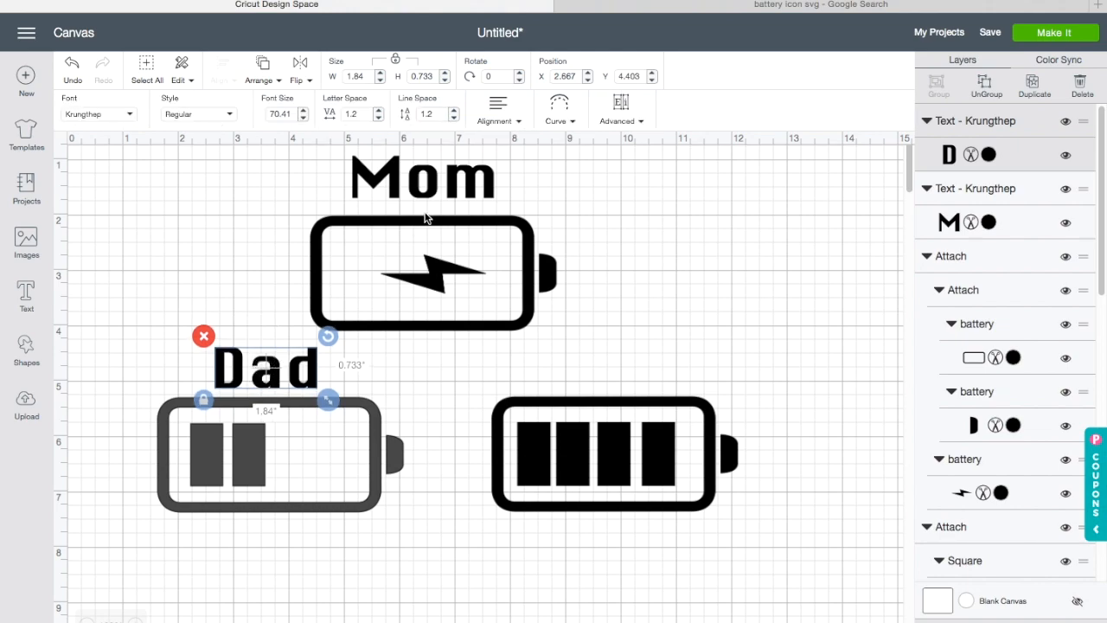
Step: Shrink the Mom label slightly
{"action": "left_click", "coordinate": [427, 184]}
{"action": "left_click_drag", "start_coordinate": [506, 210], "coordinate": [495, 205]}
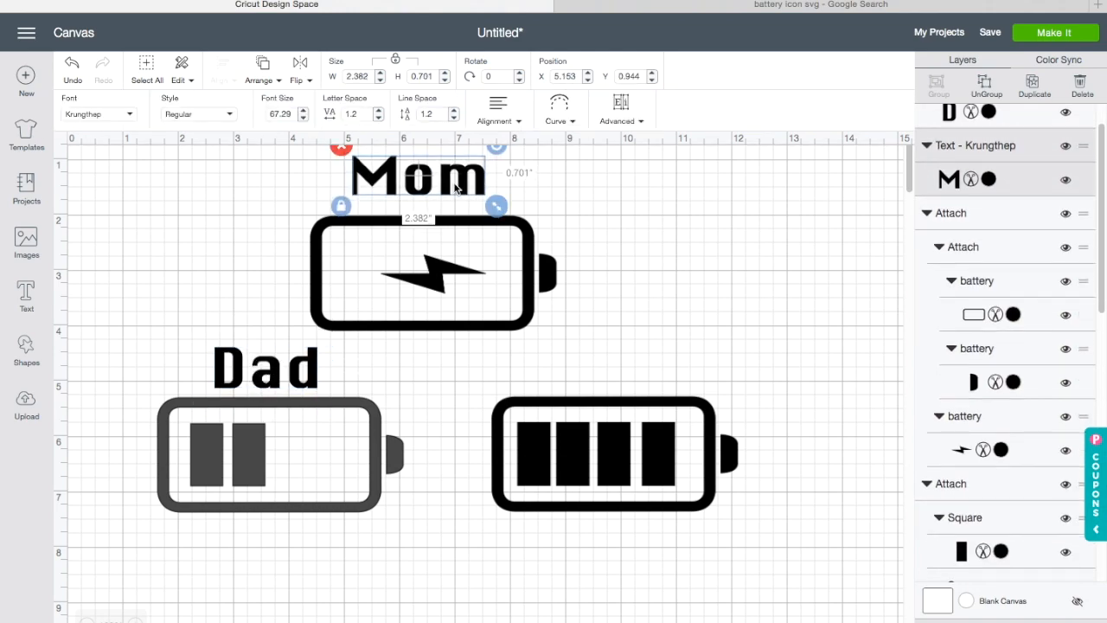
Step: Add the text Daughter and place it above the full battery
{"action": "left_click", "coordinate": [26, 292]}
{"action": "left_click", "coordinate": [254, 563]}
{"action": "type", "text": "Daug"}
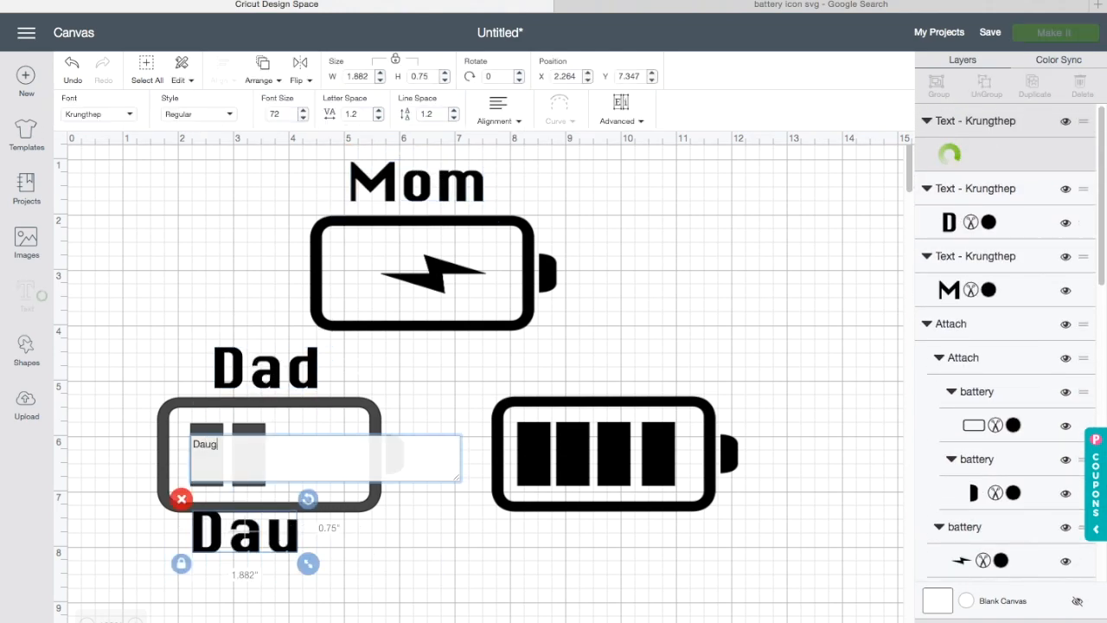
{"action": "type", "text": "hter"}
{"action": "left_click", "coordinate": [501, 576]}
{"action": "left_click_drag", "start_coordinate": [336, 539], "coordinate": [640, 371]}
Step: Fine-tune the positions of the Daughter, Mom and Dad labels above their batteries
{"action": "left_click", "coordinate": [464, 613]}
{"action": "left_click", "coordinate": [282, 369]}
{"action": "left_click", "coordinate": [613, 371]}
{"action": "left_click_drag", "start_coordinate": [711, 397], "coordinate": [713, 397]}
{"action": "left_click", "coordinate": [672, 378]}
{"action": "left_click", "coordinate": [628, 373]}
{"action": "left_click_drag", "start_coordinate": [625, 370], "coordinate": [631, 373]}
{"action": "left_click_drag", "start_coordinate": [457, 199], "coordinate": [459, 201]}
{"action": "left_click_drag", "start_coordinate": [292, 374], "coordinate": [285, 369]}
{"action": "left_click", "coordinate": [198, 459]}
{"action": "key", "text": "Delete"}
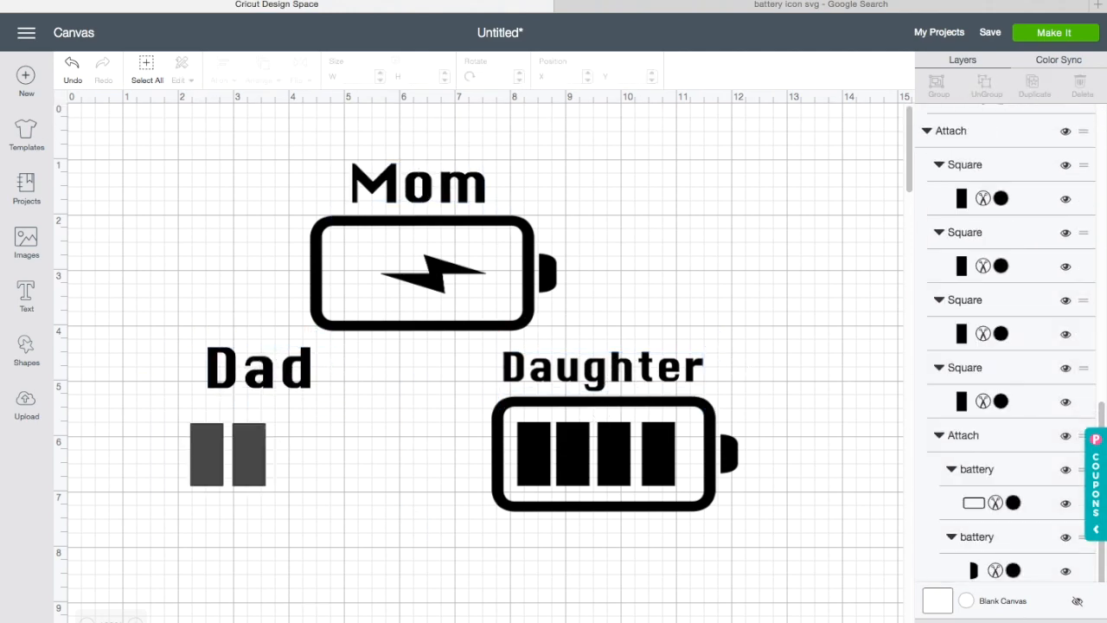
{"action": "key", "text": "ctrl+z"}
Step: Color both bars of the half battery Very Berry red
{"action": "left_click_drag", "start_coordinate": [100, 382], "coordinate": [377, 494]}
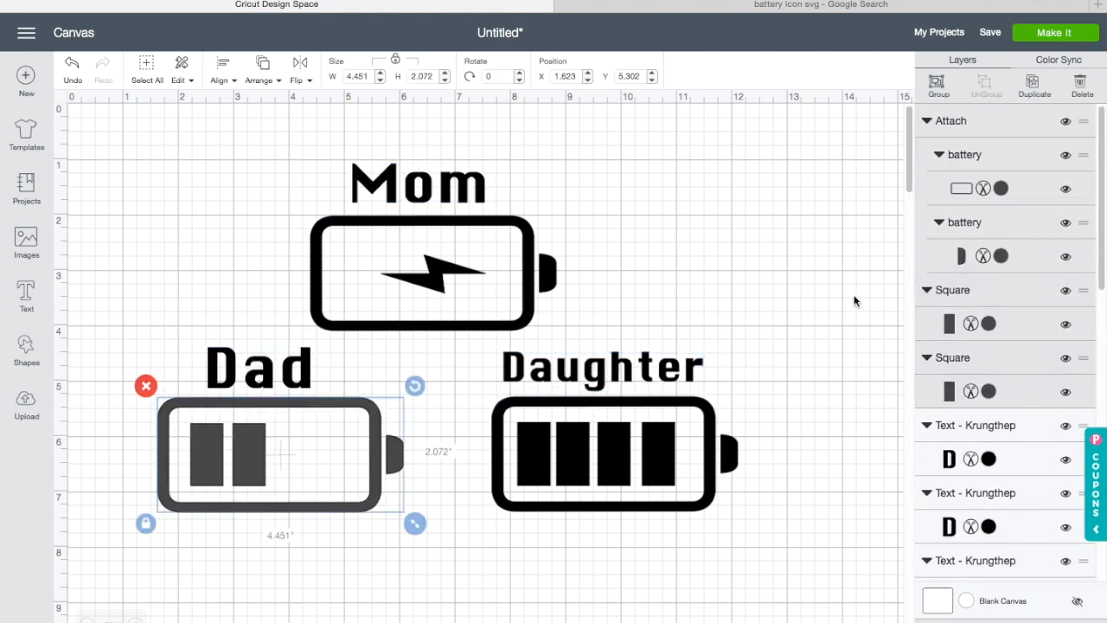
{"action": "left_click", "coordinate": [991, 323]}
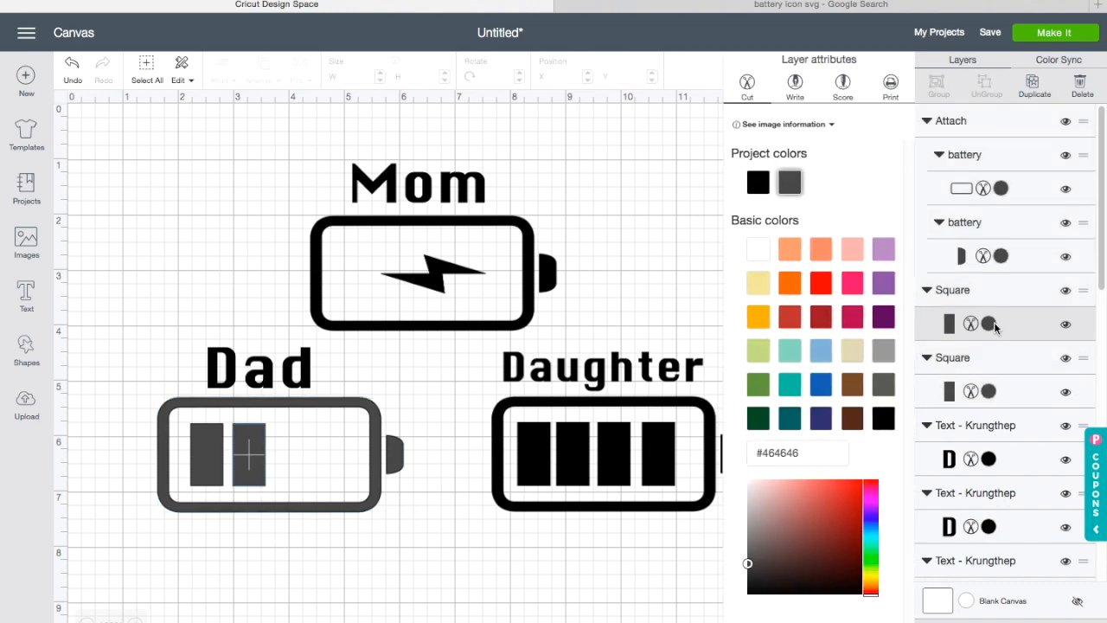
{"action": "left_click", "coordinate": [822, 285]}
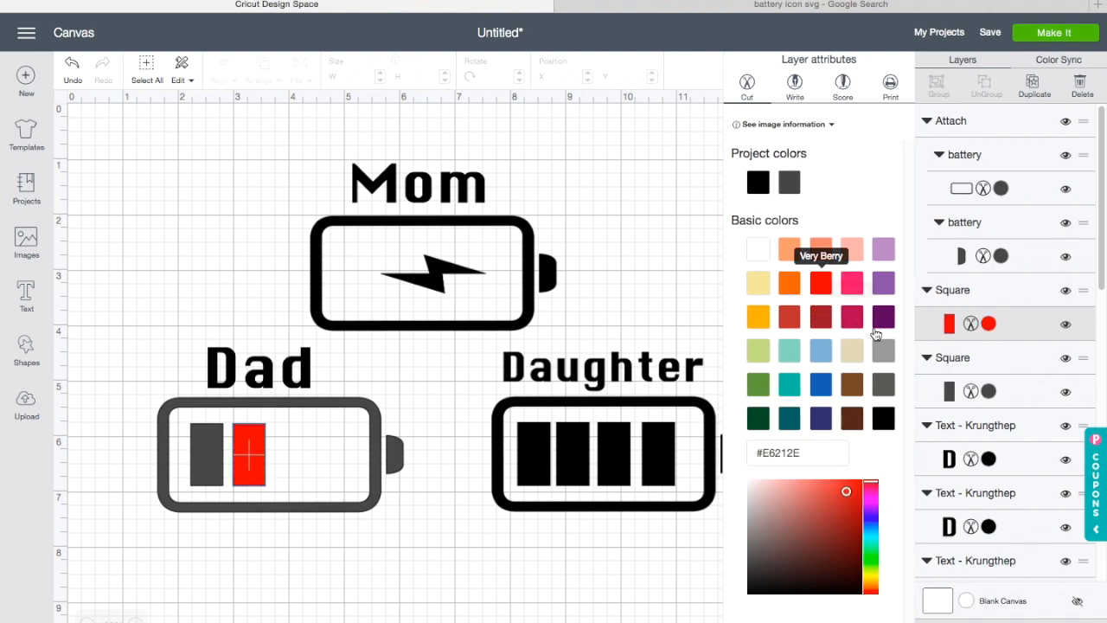
{"action": "left_click", "coordinate": [1036, 399]}
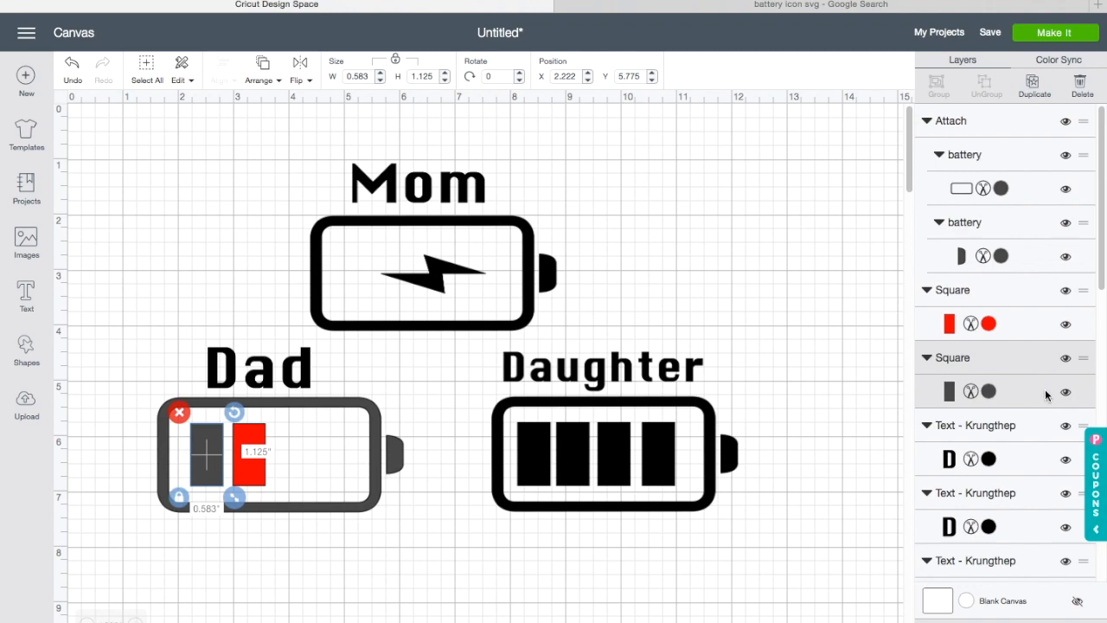
{"action": "left_click", "coordinate": [988, 391]}
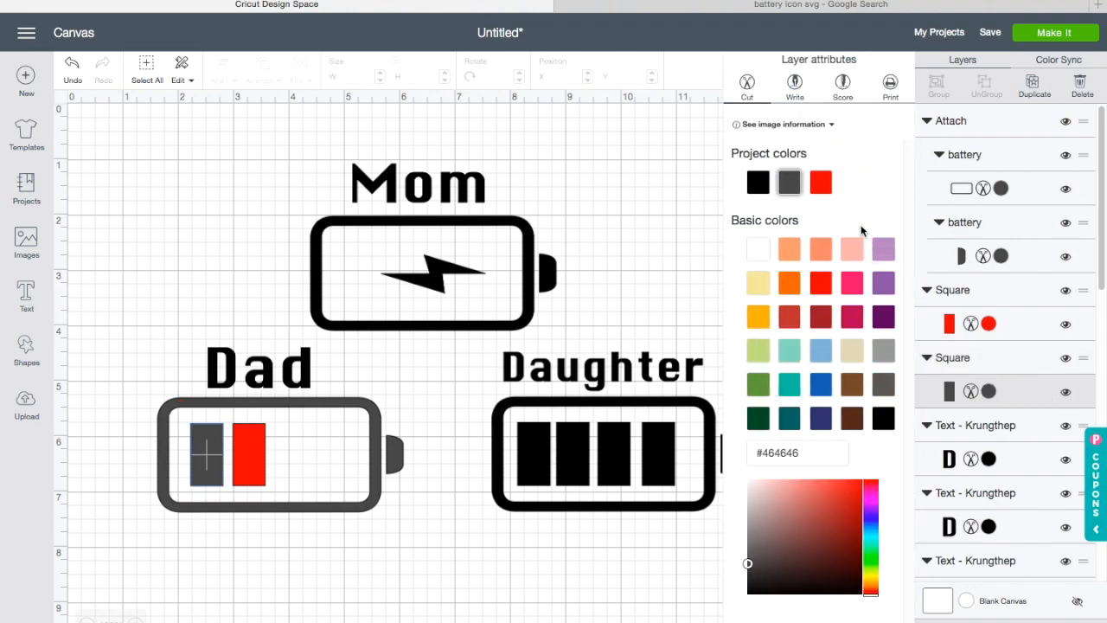
{"action": "left_click", "coordinate": [821, 190]}
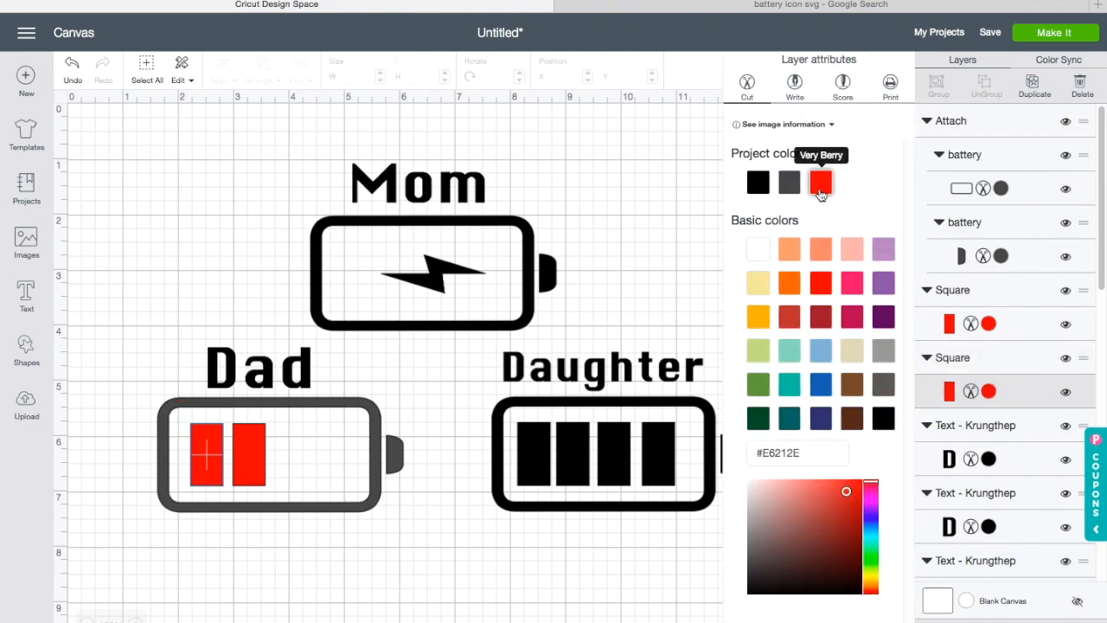
Step: Color the first bar of the full battery green, adjusting it to #6AAF0E
{"action": "left_click", "coordinate": [539, 558]}
{"action": "left_click", "coordinate": [541, 470]}
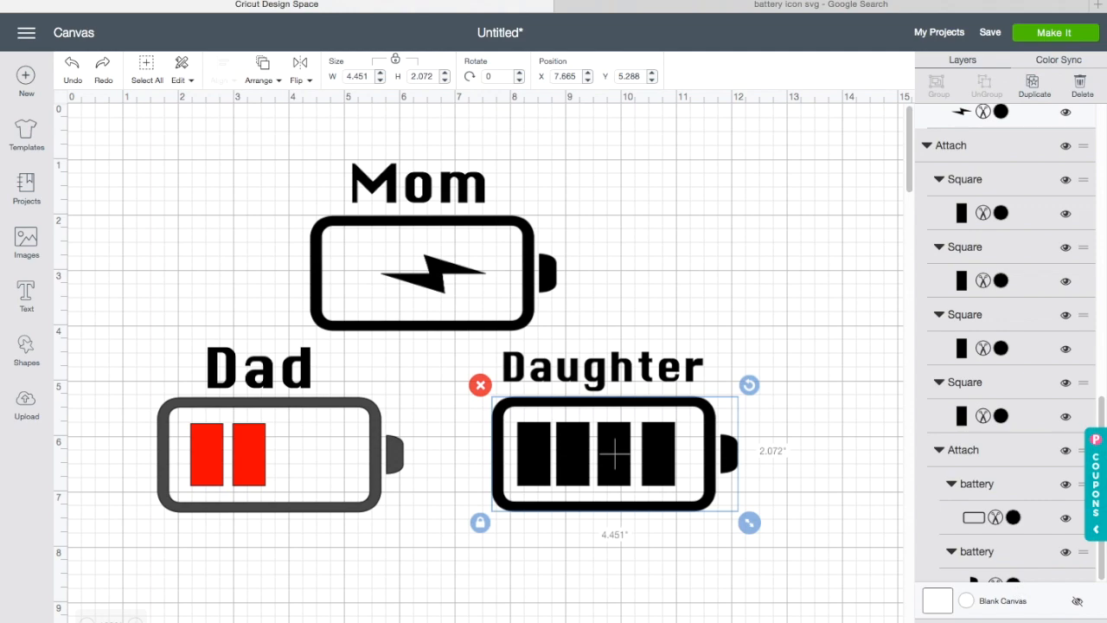
{"action": "key", "text": "super+shift+z"}
{"action": "left_click", "coordinate": [530, 460]}
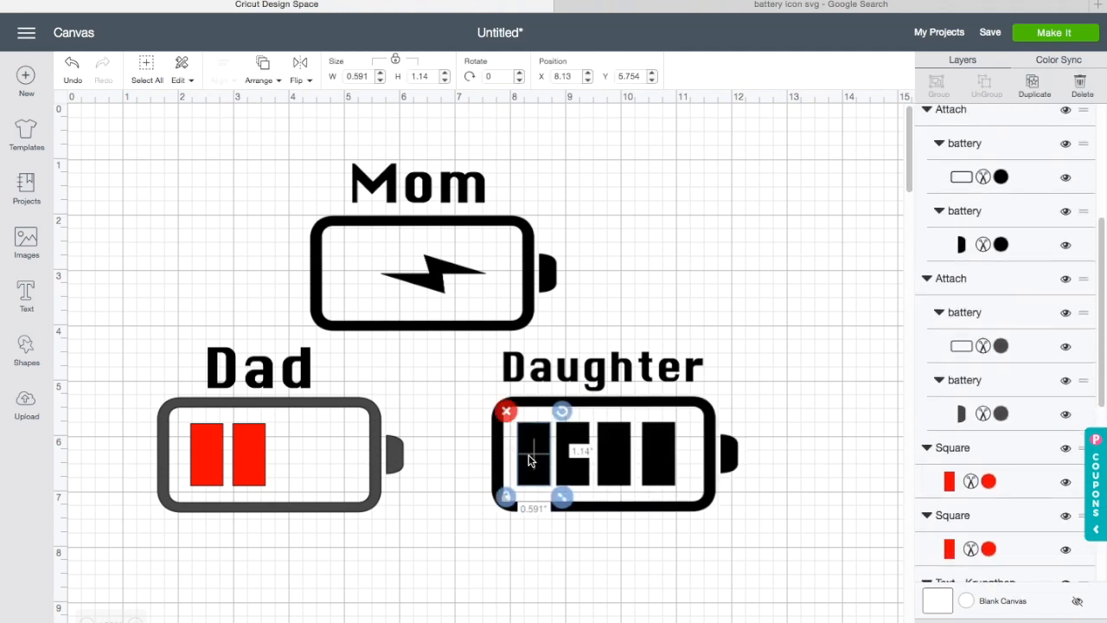
{"action": "left_click", "coordinate": [989, 179]}
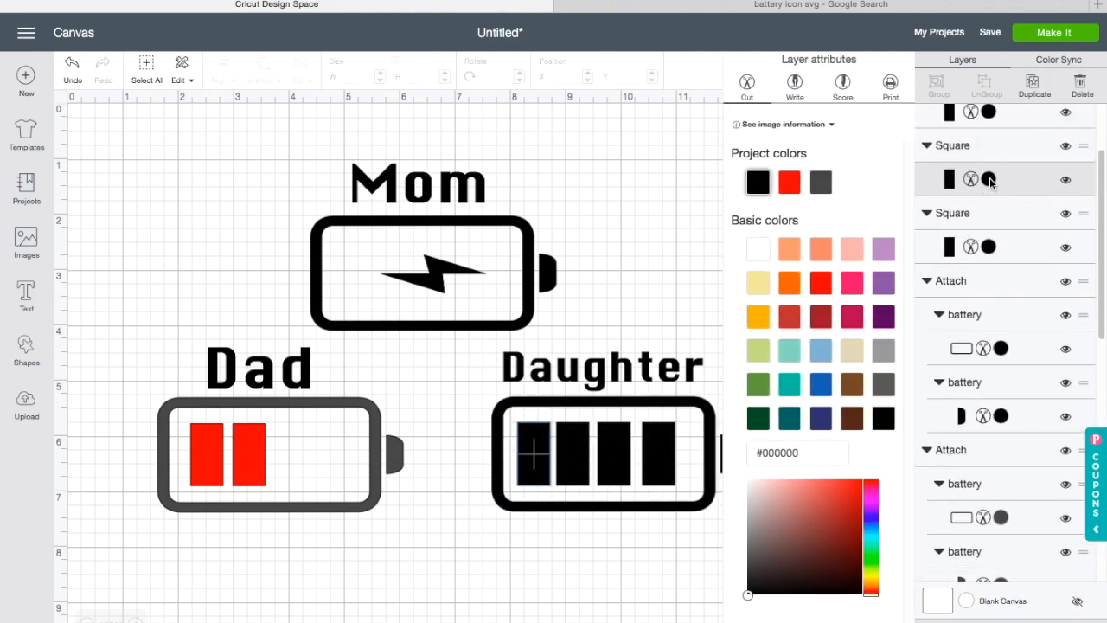
{"action": "left_click", "coordinate": [758, 384]}
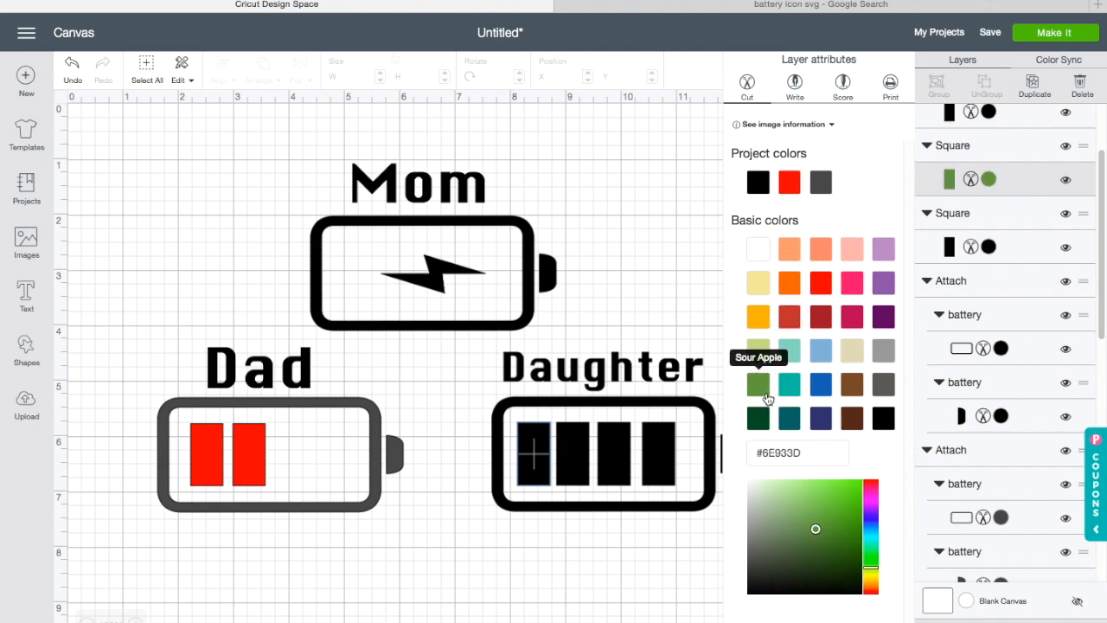
{"action": "mouse_move", "coordinate": [816, 528]}
{"action": "left_mouse_down"}
{"action": "mouse_move", "coordinate": [829, 521]}
{"action": "mouse_move", "coordinate": [825, 538]}
{"action": "mouse_move", "coordinate": [853, 517]}
{"action": "left_mouse_up"}
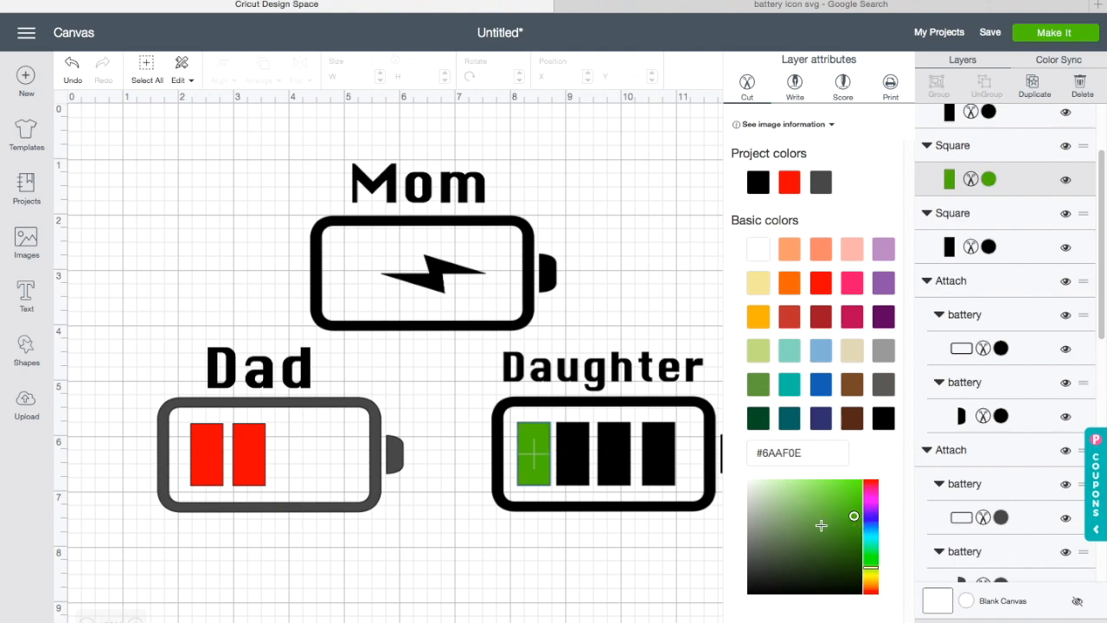
Step: Color the second bar of the full battery the same green
{"action": "left_click", "coordinate": [612, 571]}
{"action": "left_click", "coordinate": [575, 456]}
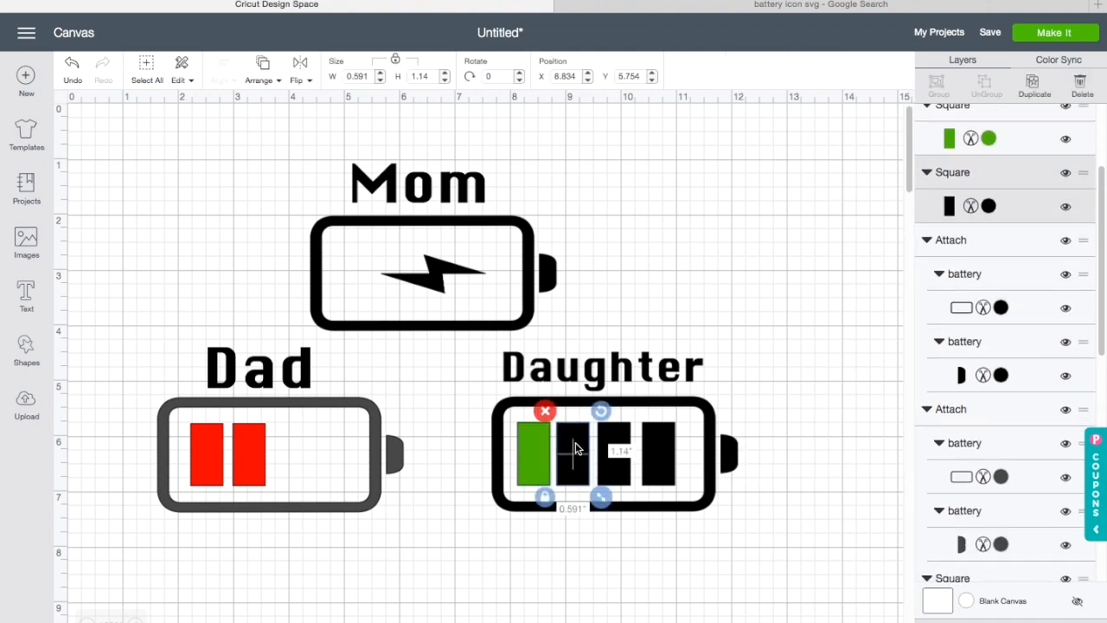
{"action": "left_click", "coordinate": [1066, 179]}
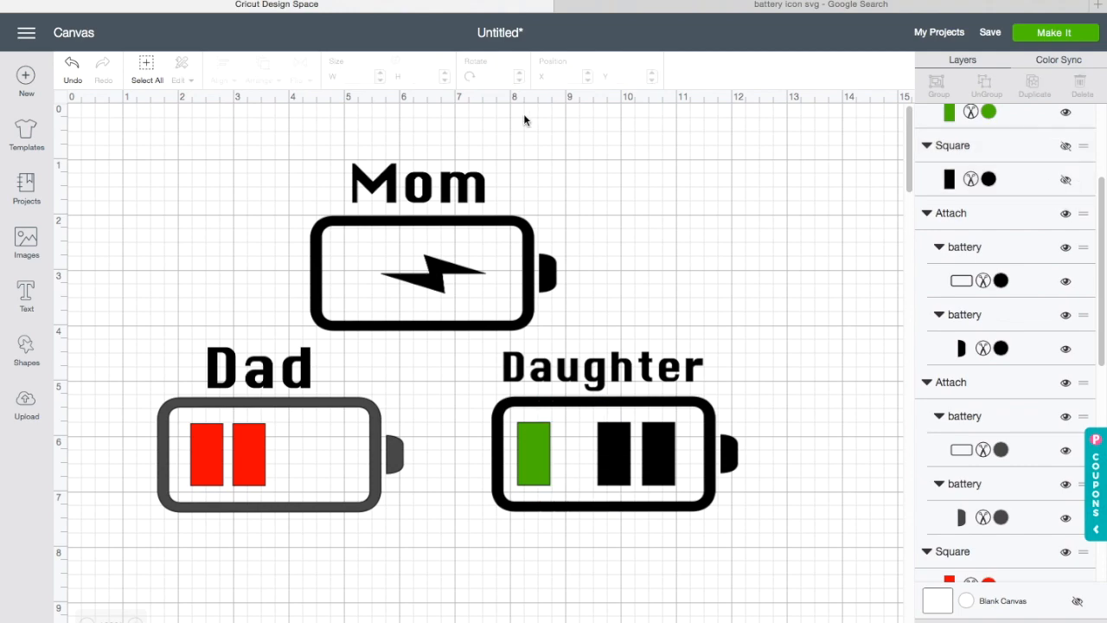
{"action": "left_click", "coordinate": [1067, 181]}
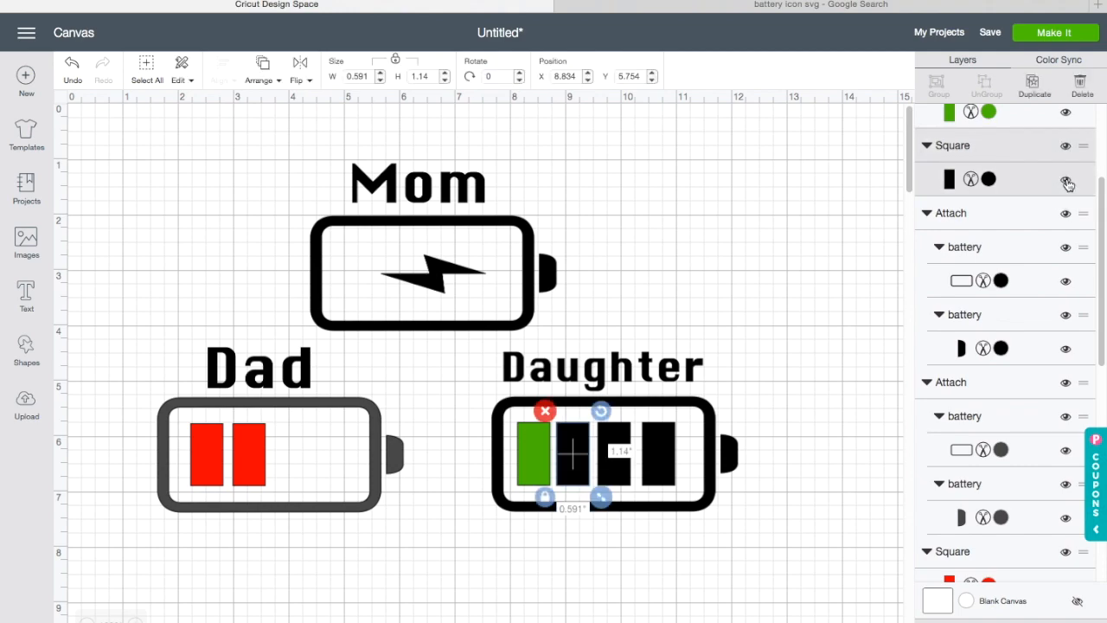
{"action": "left_click", "coordinate": [984, 180]}
{"action": "left_click", "coordinate": [857, 185]}
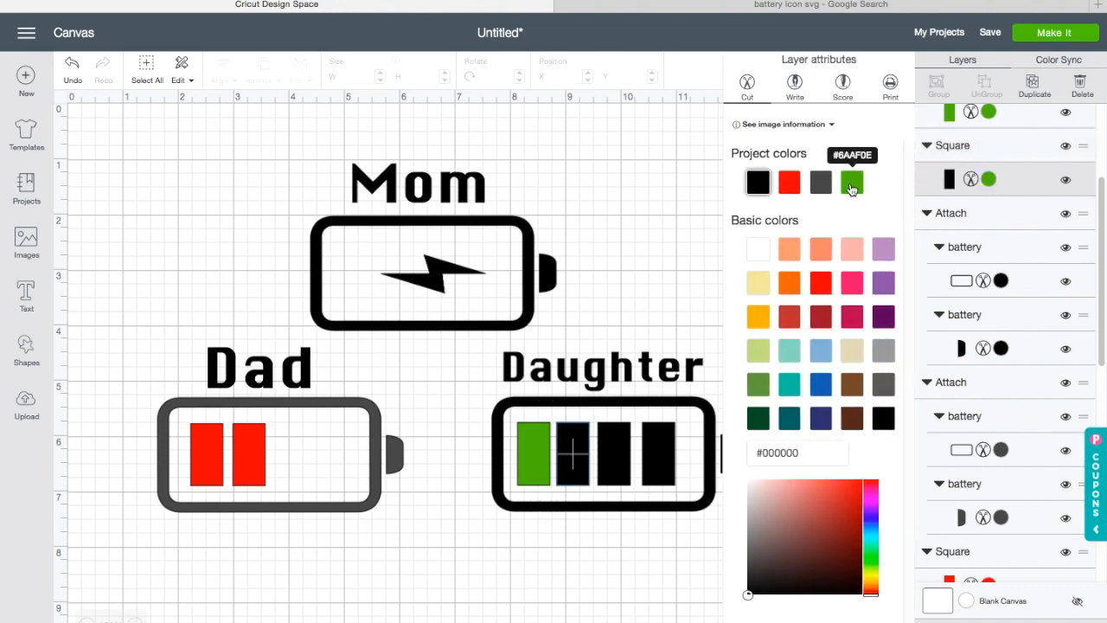
Step: Color the third and fourth bars of the full battery the same green
{"action": "left_click", "coordinate": [622, 463]}
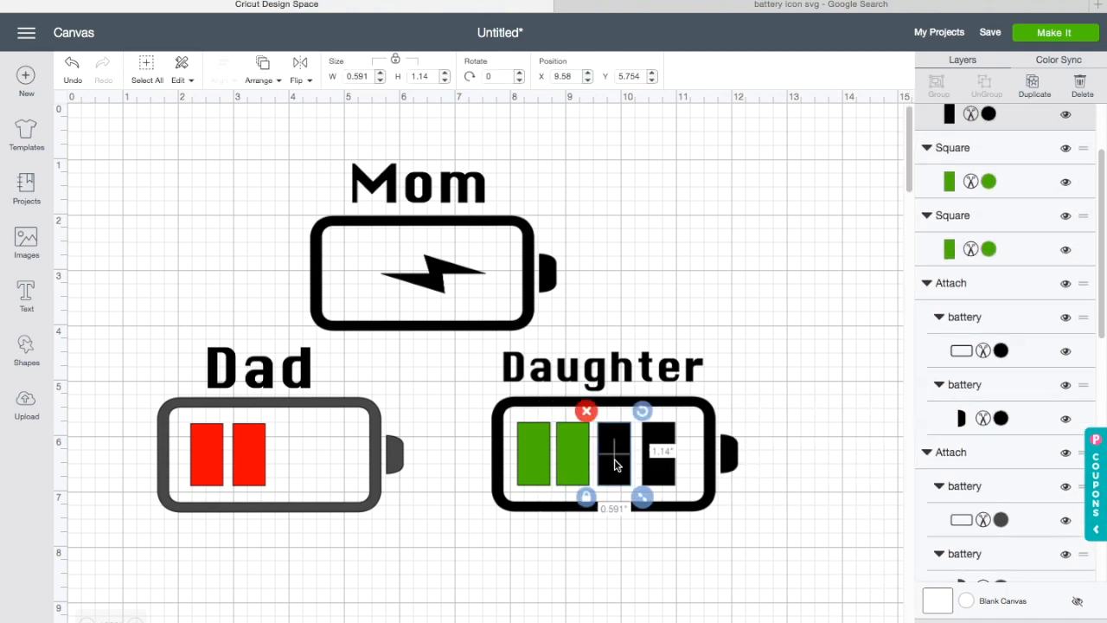
{"action": "left_click", "coordinate": [991, 180]}
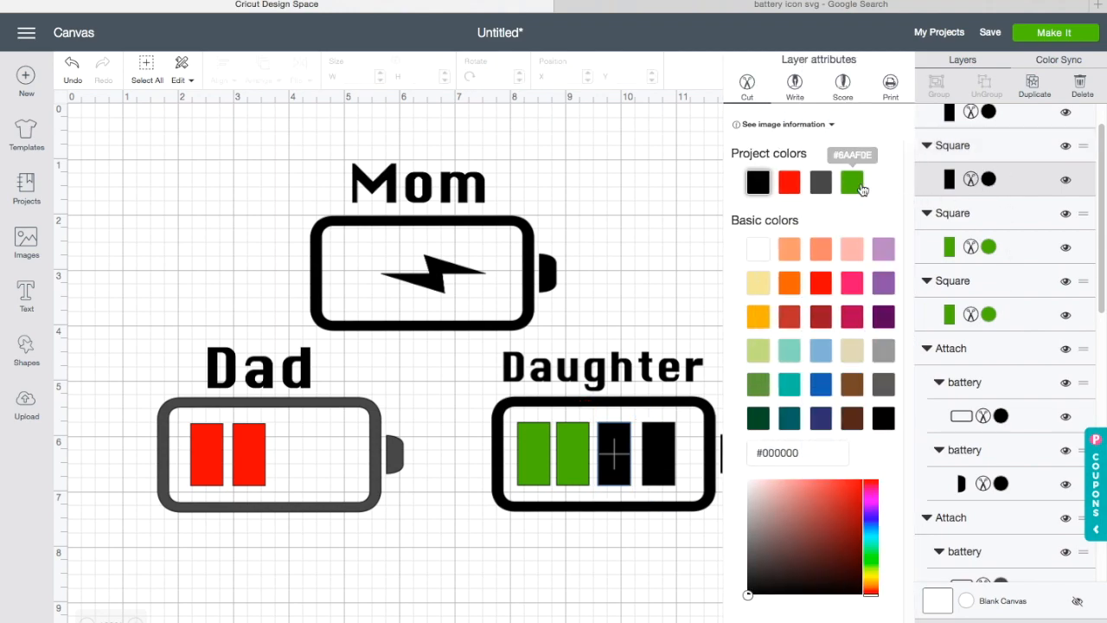
{"action": "left_click", "coordinate": [855, 184]}
{"action": "left_click", "coordinate": [659, 453]}
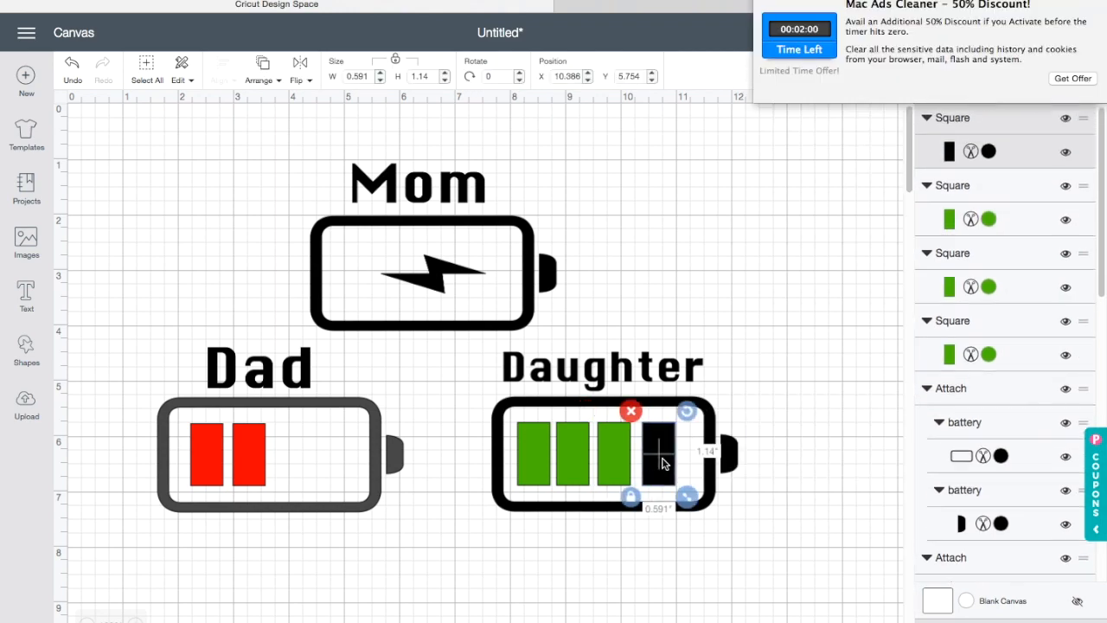
{"action": "left_click", "coordinate": [988, 155]}
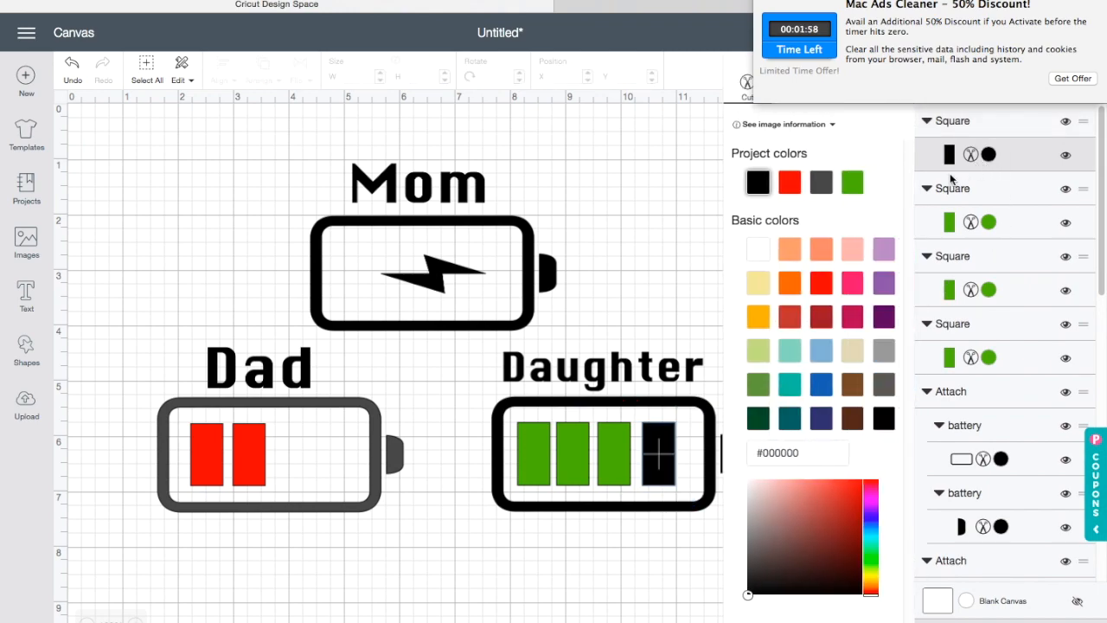
{"action": "left_click", "coordinate": [852, 183]}
{"action": "left_click", "coordinate": [718, 220]}
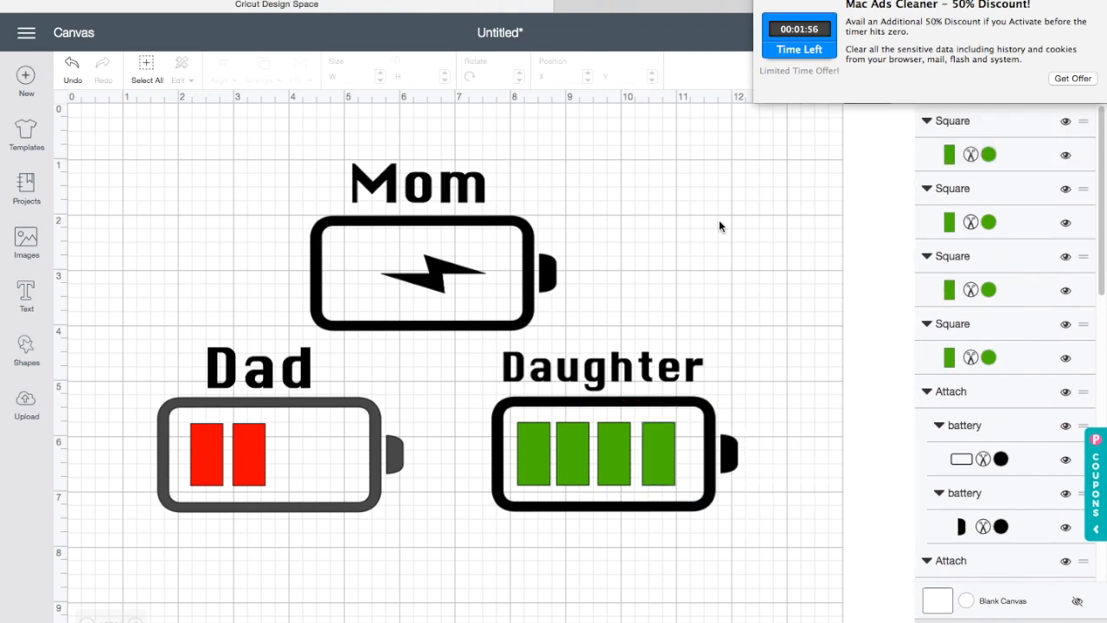
Step: Select the half battery and open the color of its frame layer
{"action": "left_click", "coordinate": [357, 485]}
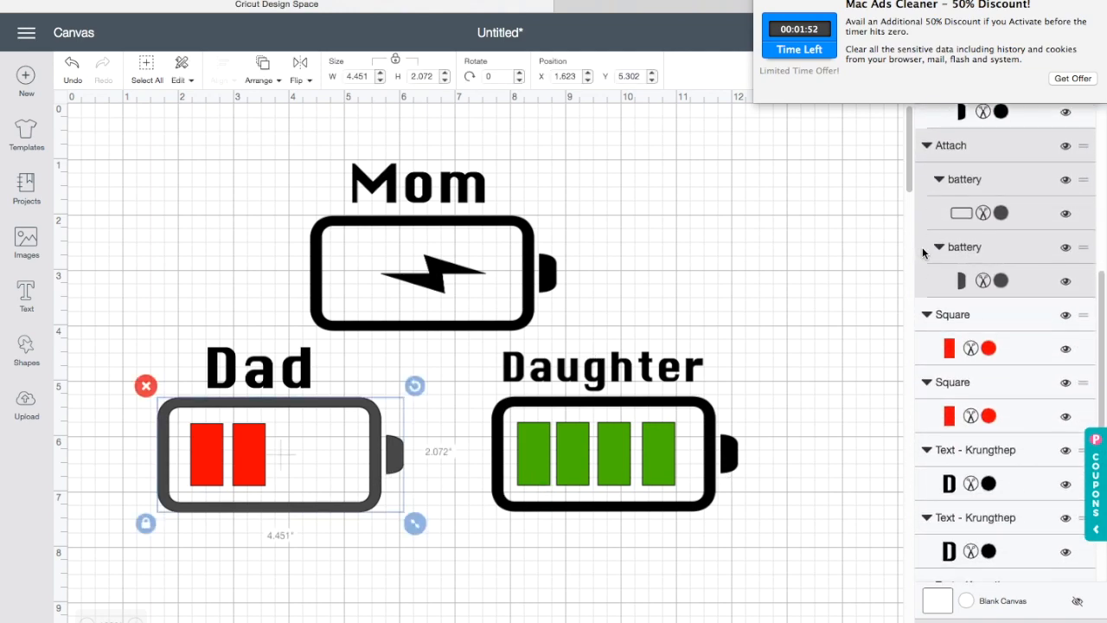
{"action": "left_click", "coordinate": [995, 211]}
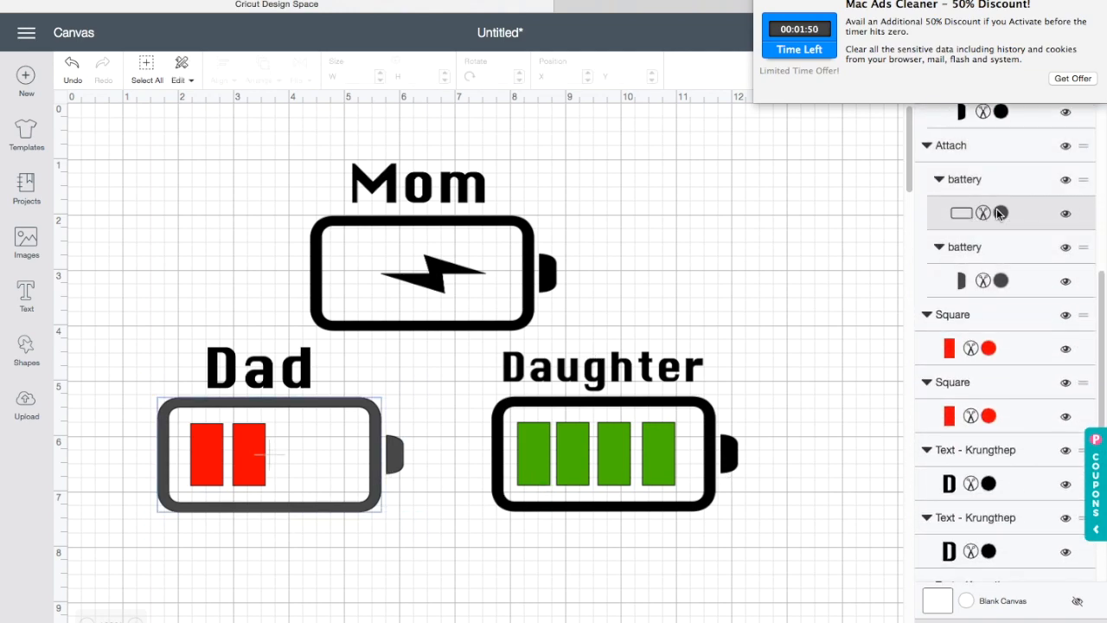